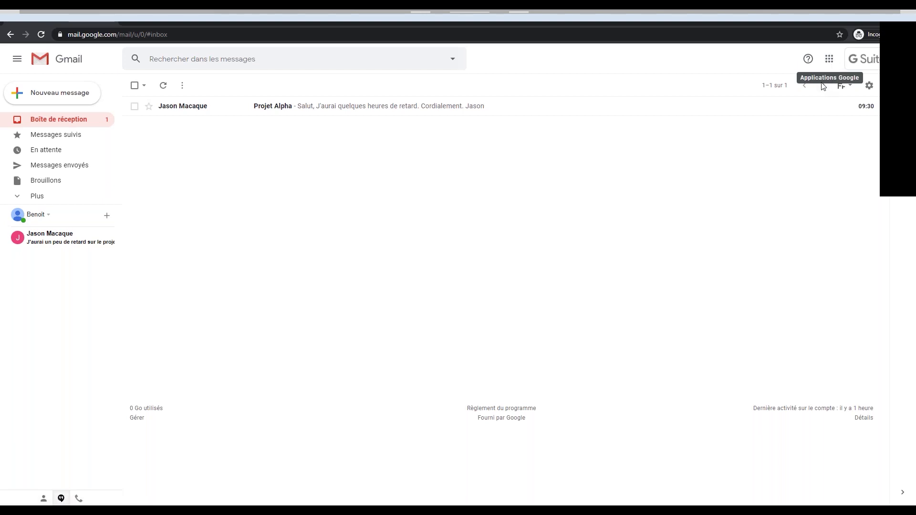
Locate the colleague's unread 'Projet Alpha' message in the Gmail inbox.
{"action": "mouse_move", "coordinate": [831, 111]}
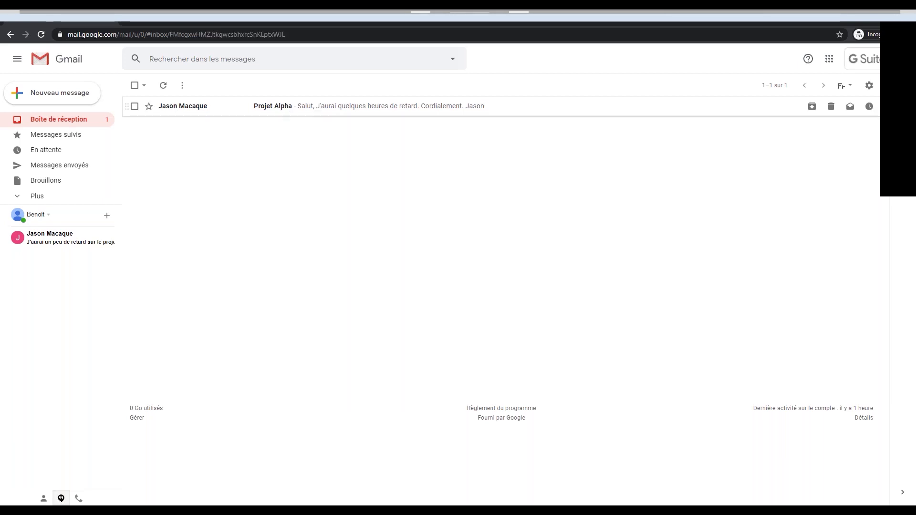
Open the Projet Alpha email and send the reply 'Bien reçu.' signed 'Cordialement'.
{"action": "left_click", "coordinate": [284, 109]}
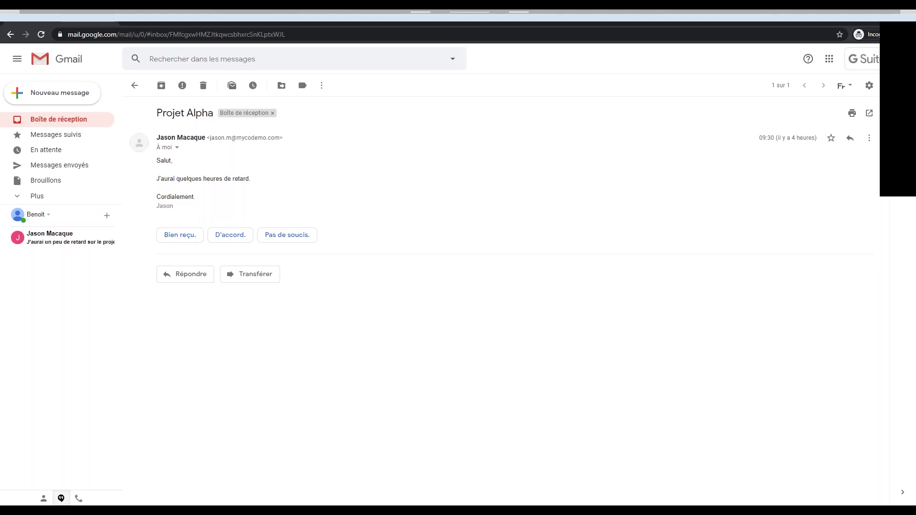
{"action": "left_click", "coordinate": [186, 237]}
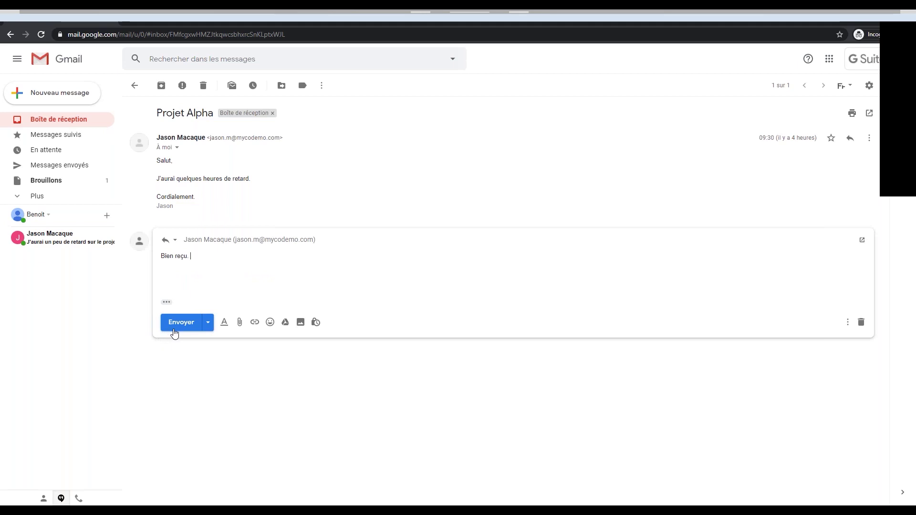
{"action": "type", "text": "Cordi"}
{"action": "key", "text": "Tab"}
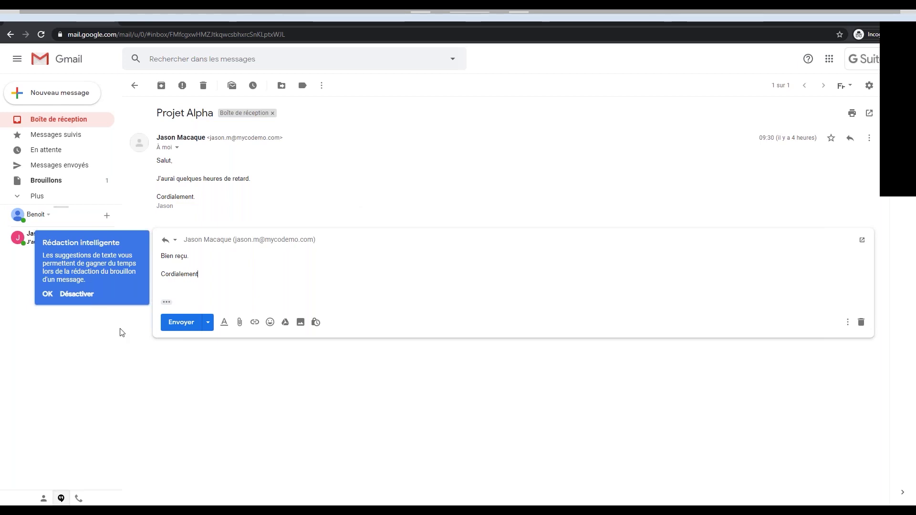
{"action": "left_click", "coordinate": [178, 324]}
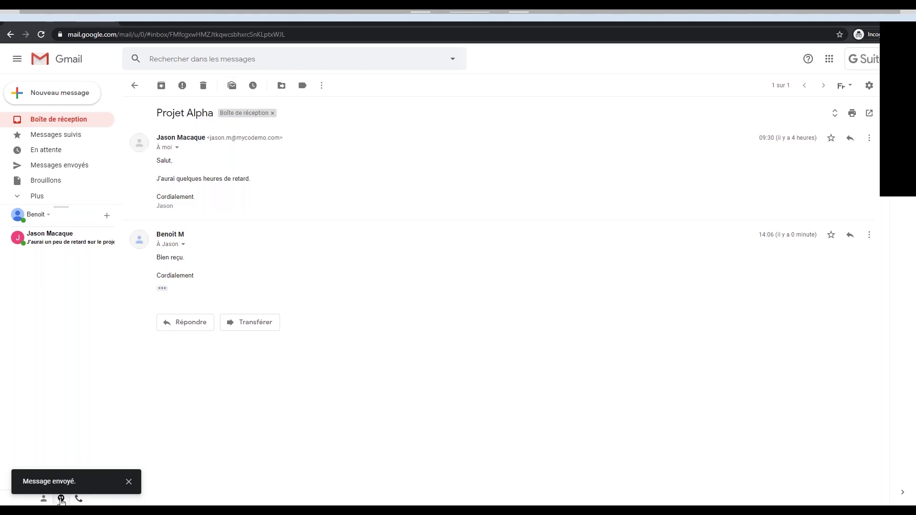
Dismiss the 'Message envoyé' confirmation at the bottom left.
{"action": "left_click", "coordinate": [130, 482]}
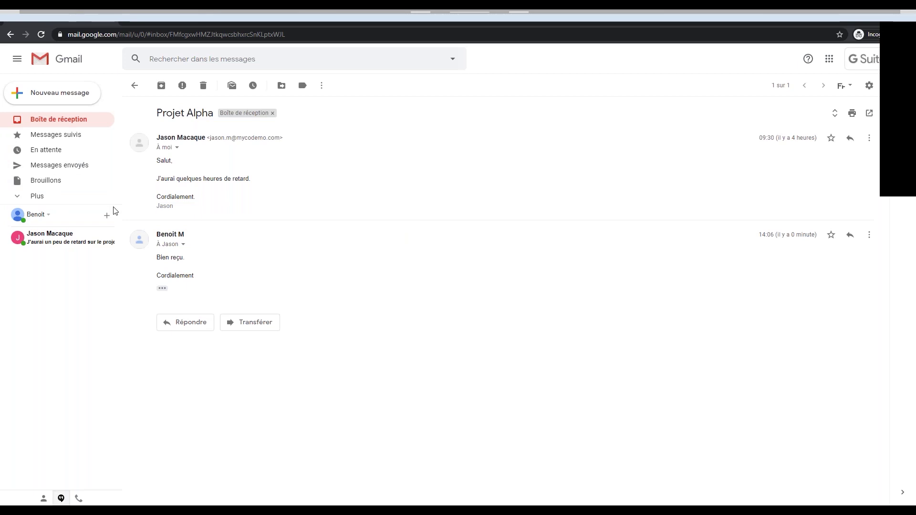
Send 'Salut!' in a Hangouts chat with the Projet Alpha sender, then show the Google apps list.
{"action": "left_click", "coordinate": [43, 243]}
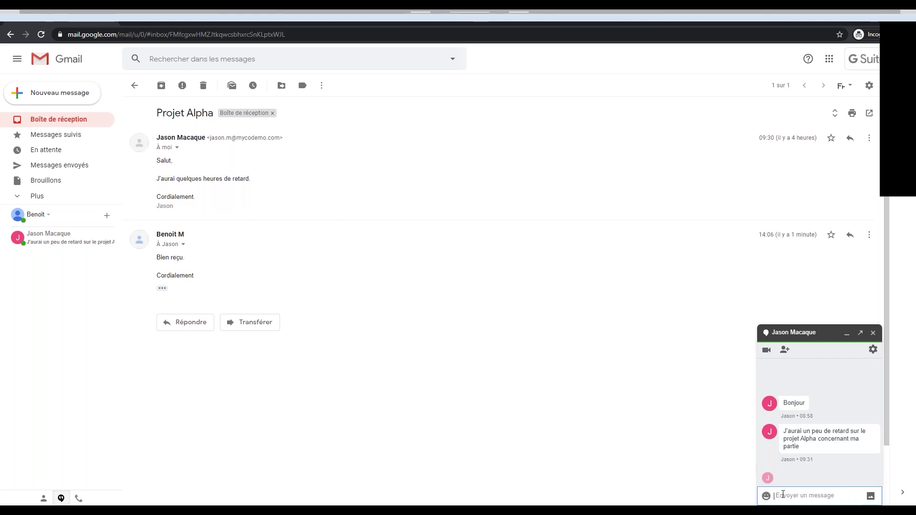
{"action": "type", "text": "Salut!"}
{"action": "key", "text": "Return"}
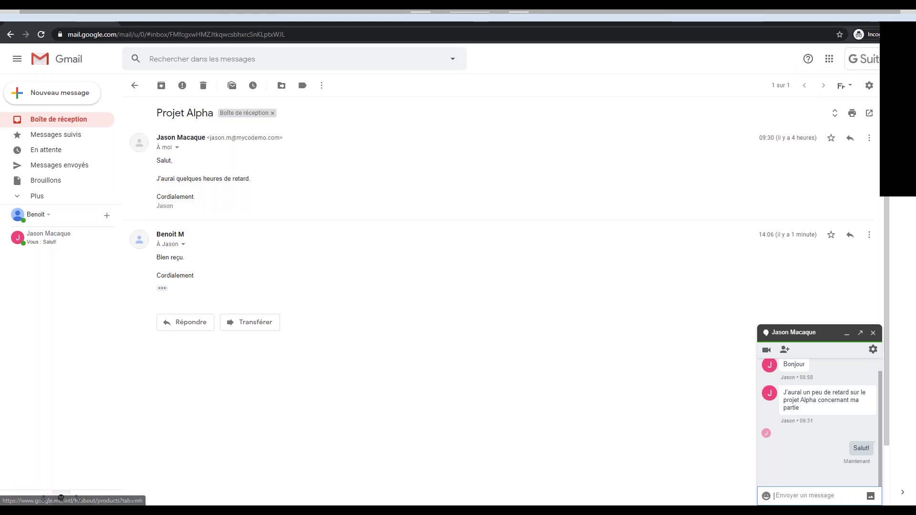
{"action": "left_click", "coordinate": [830, 57]}
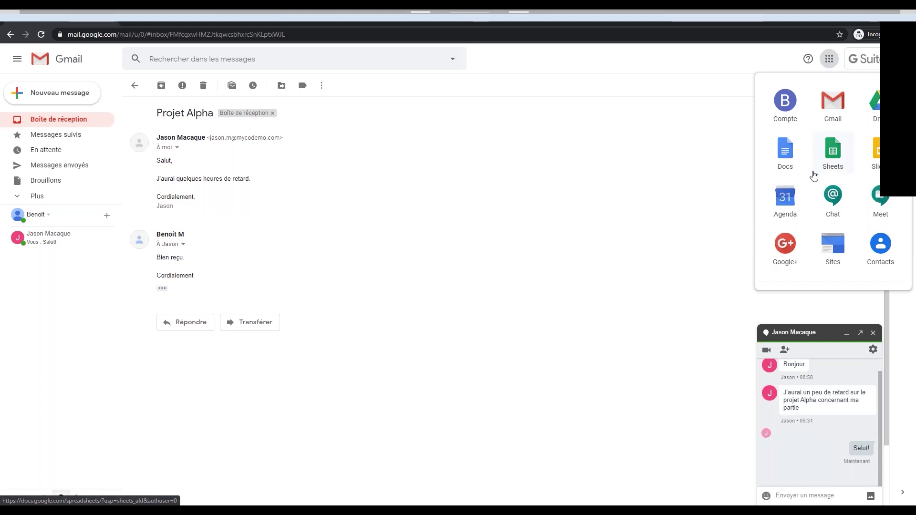
{"action": "scroll", "coordinate": [815, 246], "scroll_direction": "down", "scroll_amount": 5}
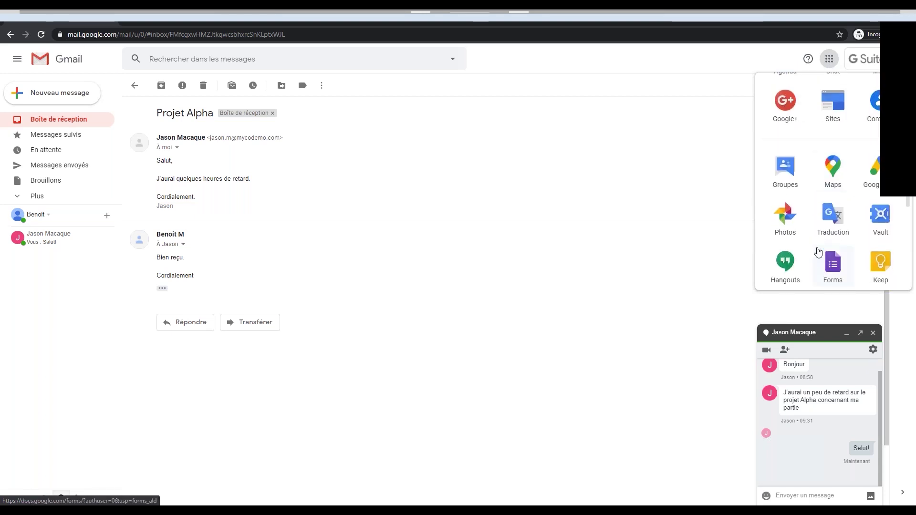
{"action": "scroll", "coordinate": [820, 243], "scroll_direction": "down", "scroll_amount": 3}
{"action": "scroll", "coordinate": [831, 210], "scroll_direction": "up", "scroll_amount": 7}
{"action": "scroll", "coordinate": [833, 196], "scroll_direction": "up", "scroll_amount": 1}
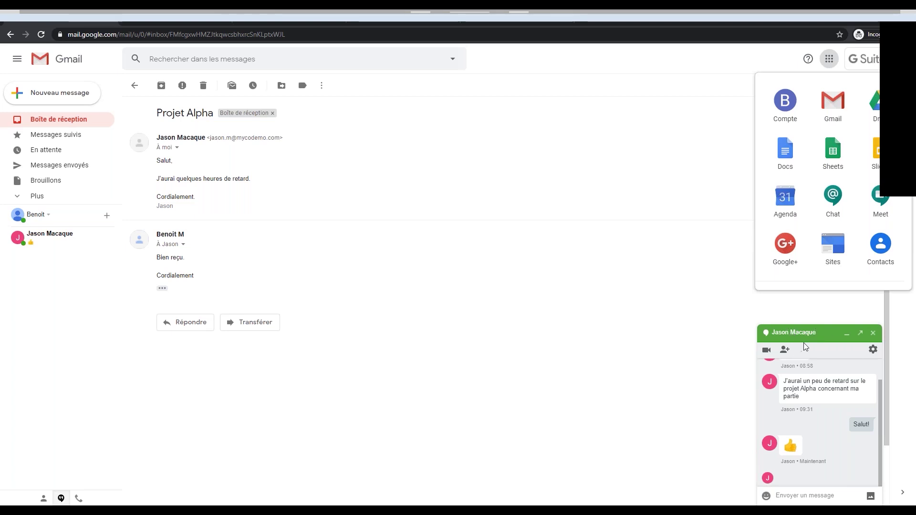
Close the Google apps panel and the Hangouts chat window with the colleague.
{"action": "left_click", "coordinate": [789, 496]}
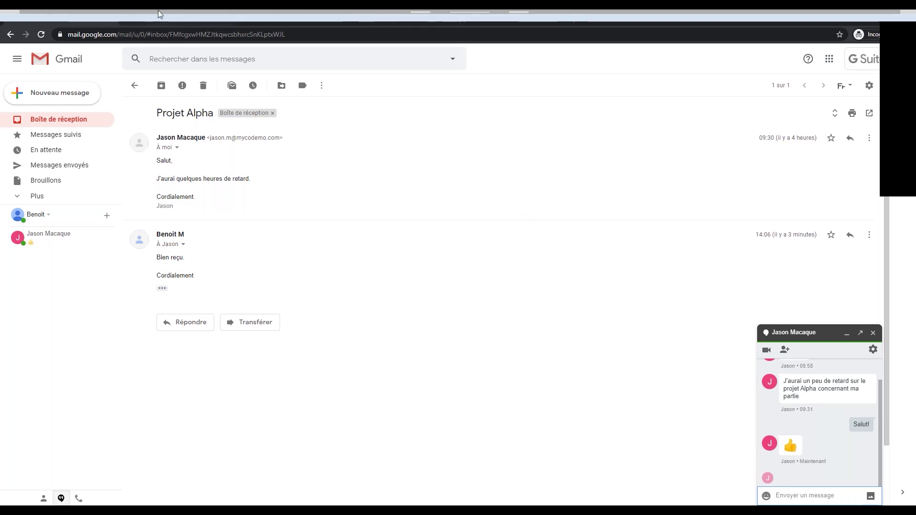
{"action": "left_click", "coordinate": [874, 333]}
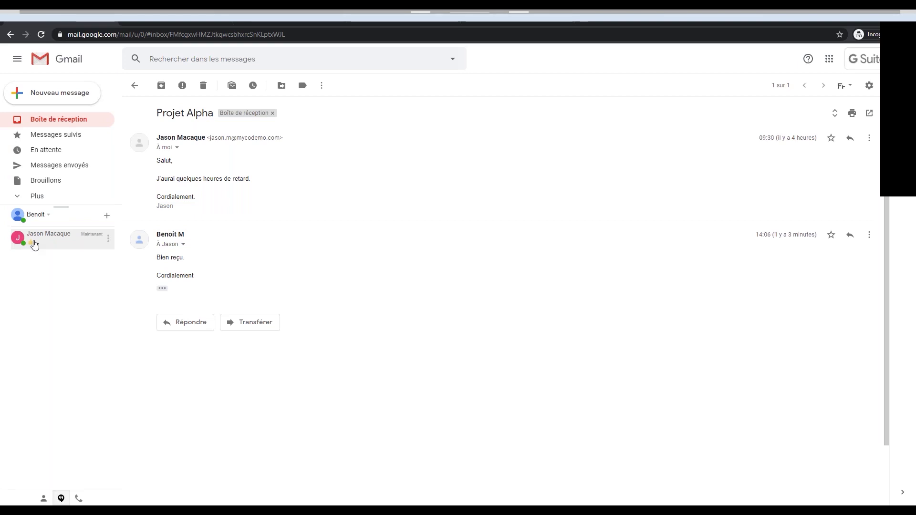
Open Google+ in a new tab from the Google apps list.
{"action": "left_click", "coordinate": [830, 60]}
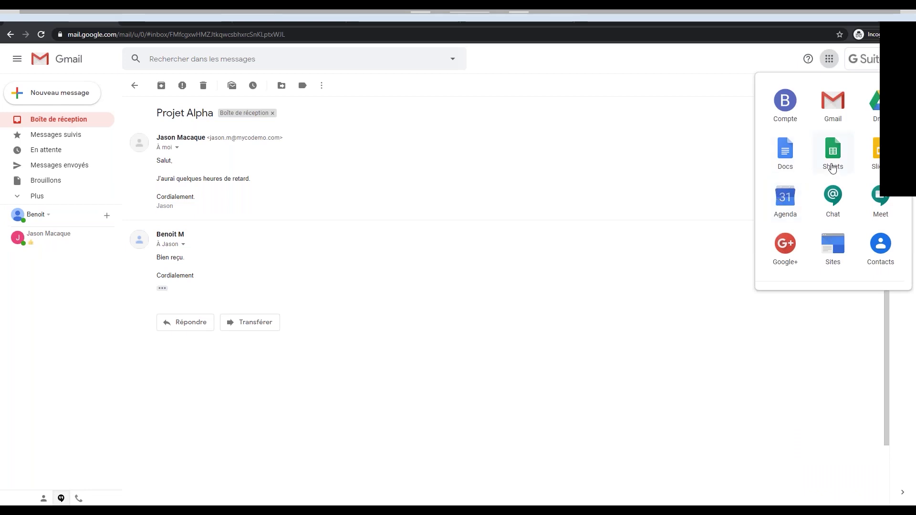
{"action": "scroll", "coordinate": [833, 167], "scroll_direction": "down", "scroll_amount": 1}
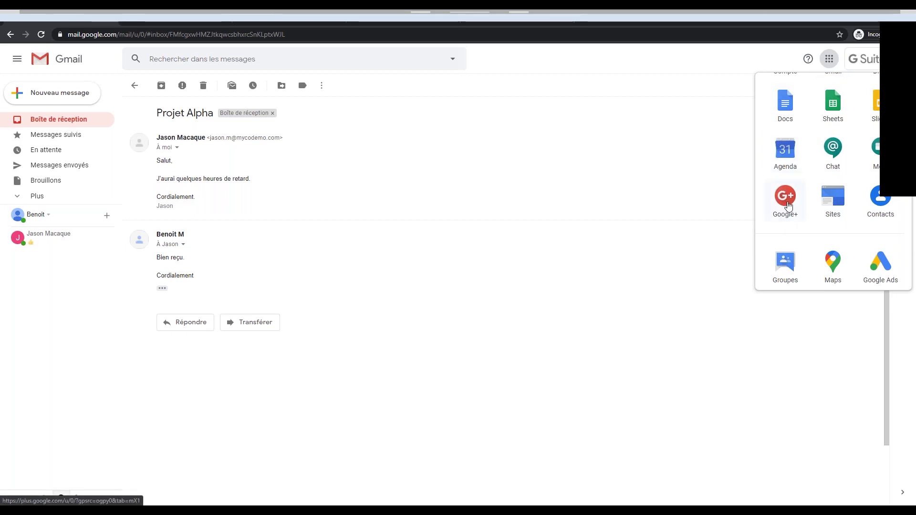
{"action": "scroll", "coordinate": [807, 206], "scroll_direction": "down", "scroll_amount": 2}
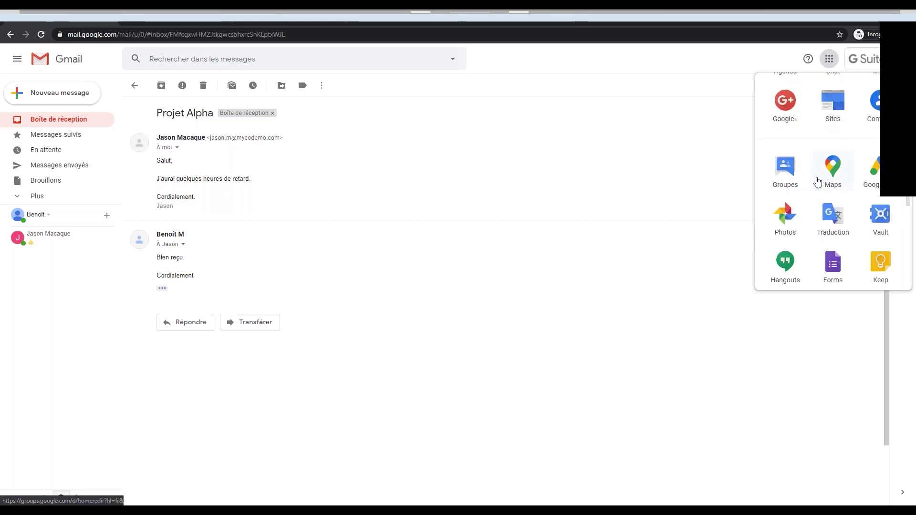
{"action": "scroll", "coordinate": [811, 229], "scroll_direction": "down", "scroll_amount": 2}
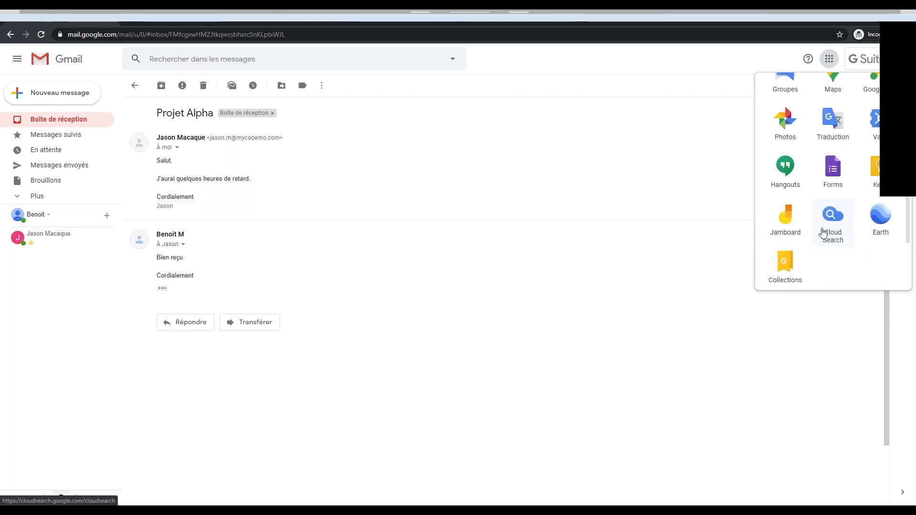
{"action": "scroll", "coordinate": [827, 239], "scroll_direction": "down", "scroll_amount": 1}
{"action": "scroll", "coordinate": [826, 235], "scroll_direction": "up", "scroll_amount": 1}
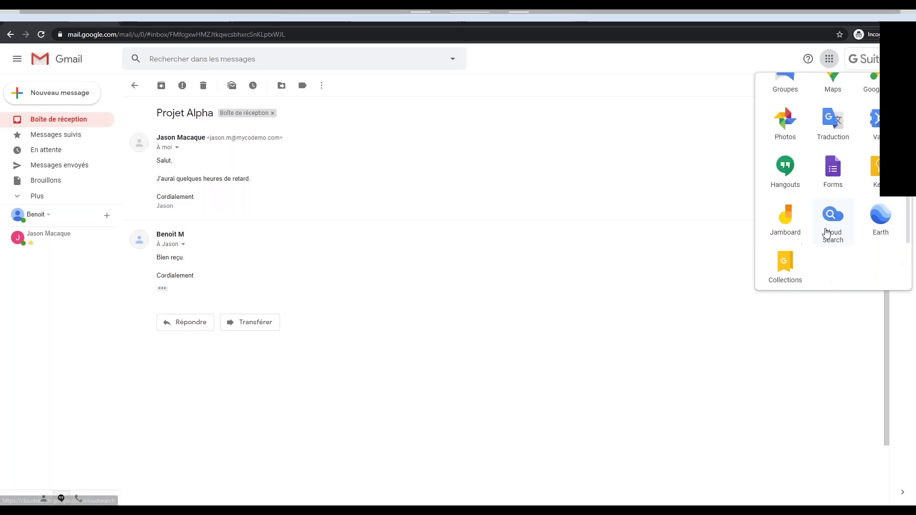
{"action": "scroll", "coordinate": [819, 220], "scroll_direction": "up", "scroll_amount": 3}
{"action": "scroll", "coordinate": [769, 190], "scroll_direction": "up", "scroll_amount": 1}
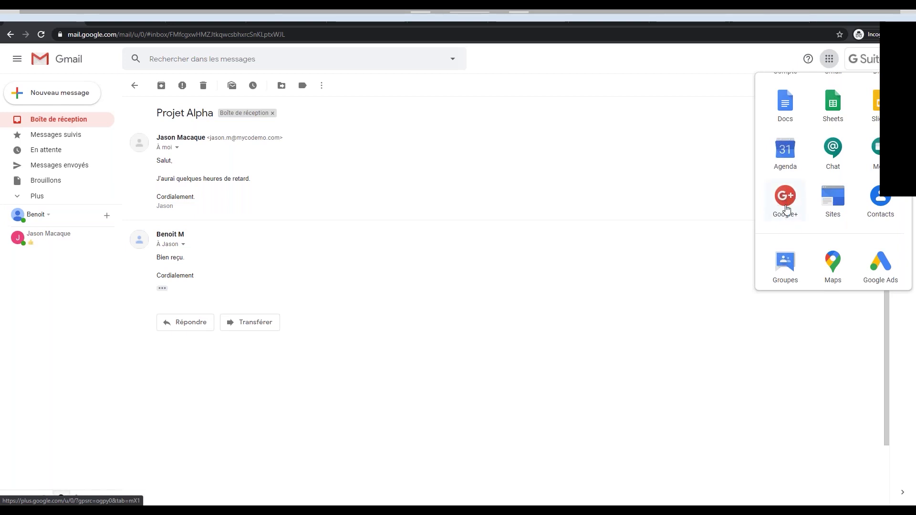
{"action": "left_click", "coordinate": [785, 208]}
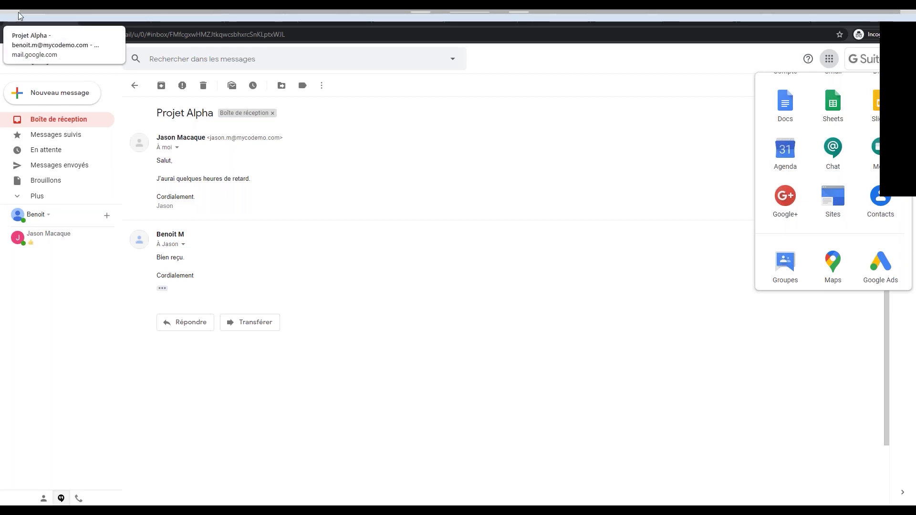
Go to the Google Drive tab and open the empty Drive partagés page.
{"action": "left_click", "coordinate": [104, 16]}
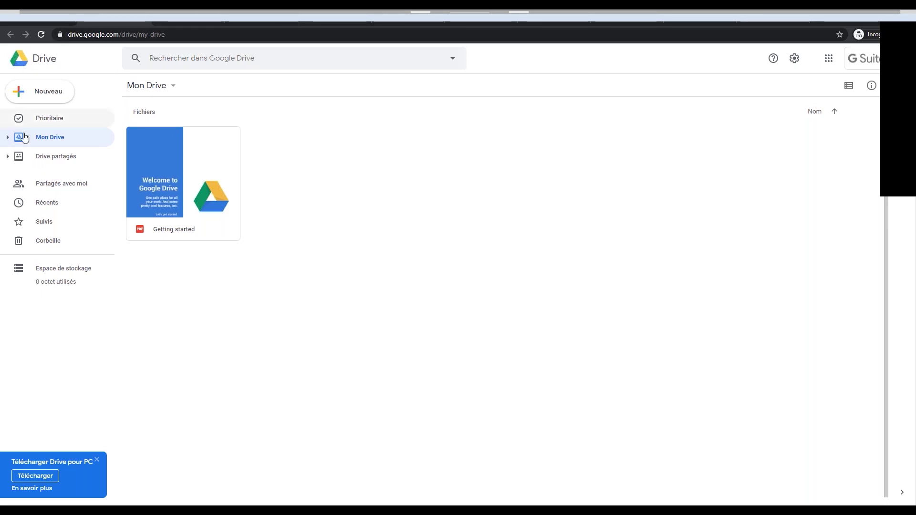
{"action": "left_click", "coordinate": [7, 157]}
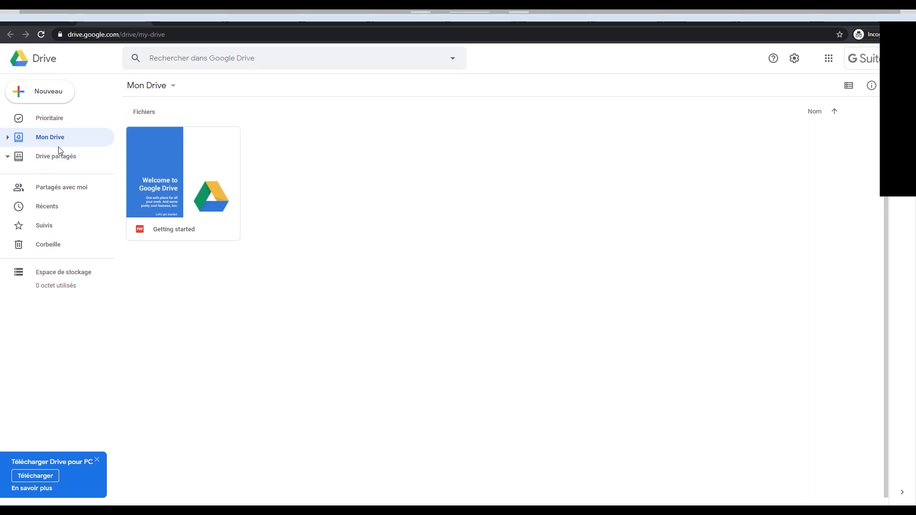
{"action": "left_click", "coordinate": [54, 158]}
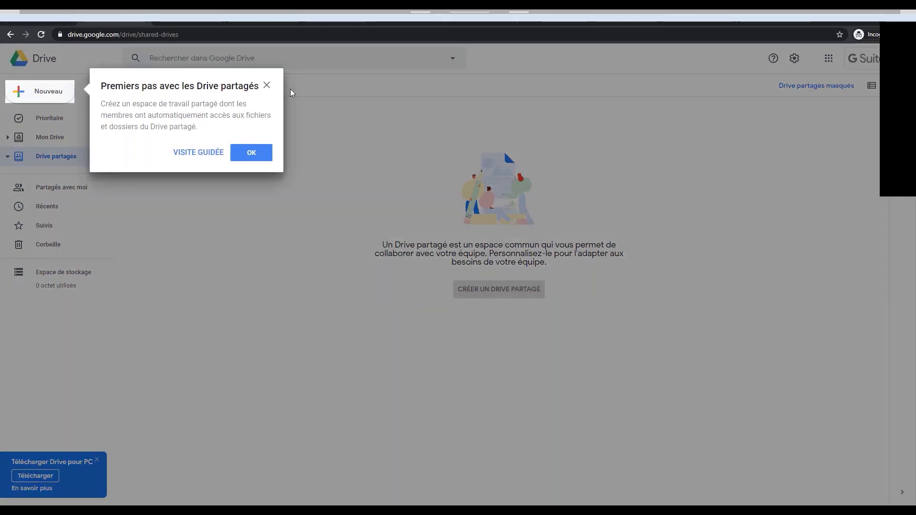
Dismiss the 'Premiers pas avec les Drive partagés' introduction tip.
{"action": "left_click", "coordinate": [267, 85]}
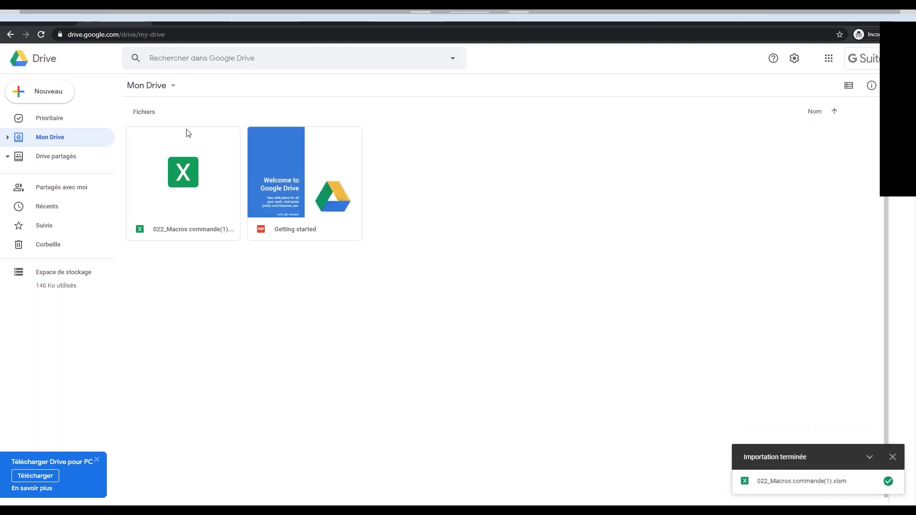
Create a new shared drive named 'Fomation' from the Drive partagés list.
{"action": "left_click", "coordinate": [59, 162]}
{"action": "left_click", "coordinate": [478, 290]}
{"action": "type", "text": "Fomation"}
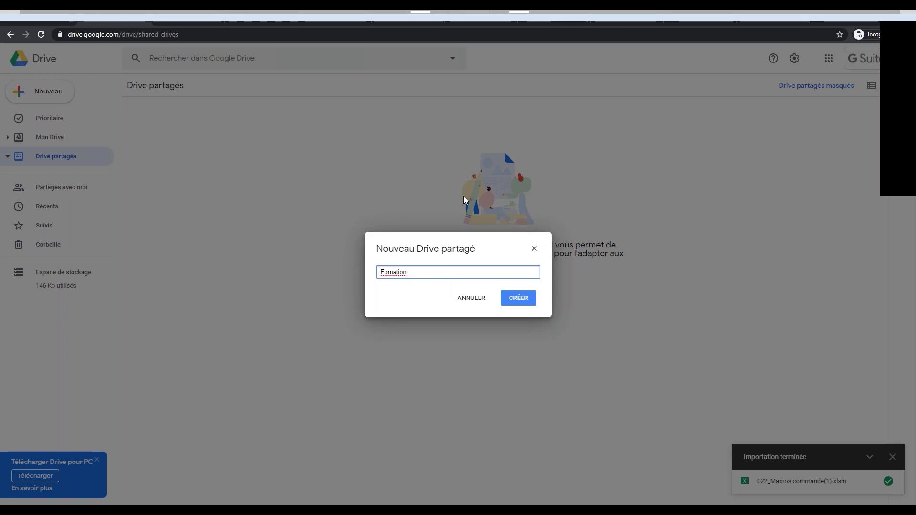
{"action": "left_click", "coordinate": [518, 299]}
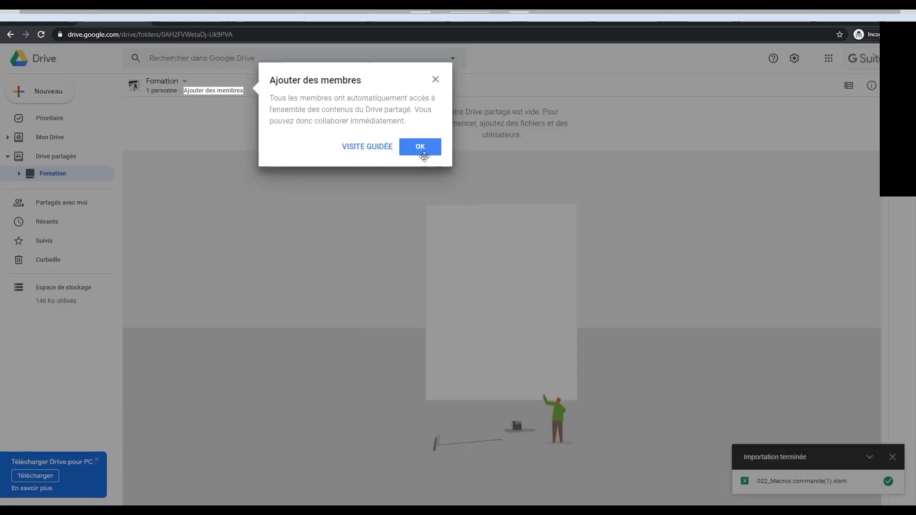
Invite a colleague to the Fomation drive with the message 'Salut ! Nous avons un drive partagé!'.
{"action": "left_click", "coordinate": [422, 147]}
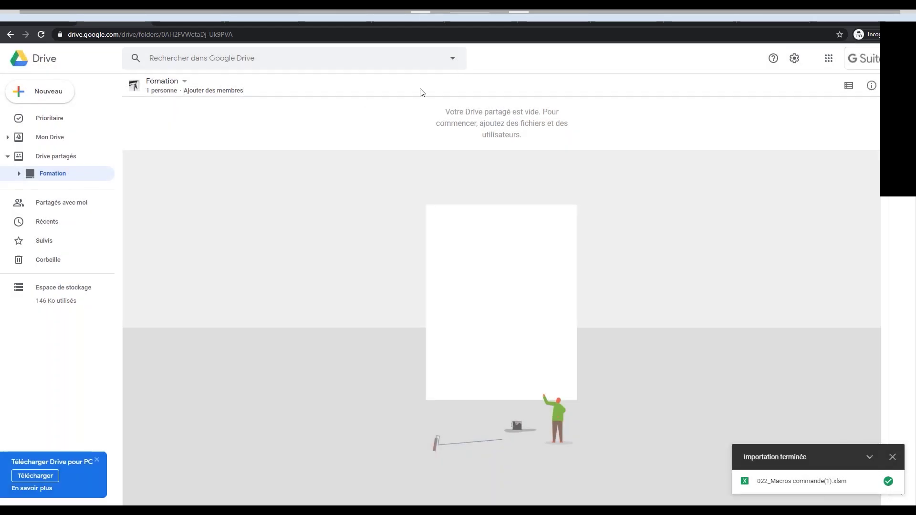
{"action": "left_click", "coordinate": [224, 93]}
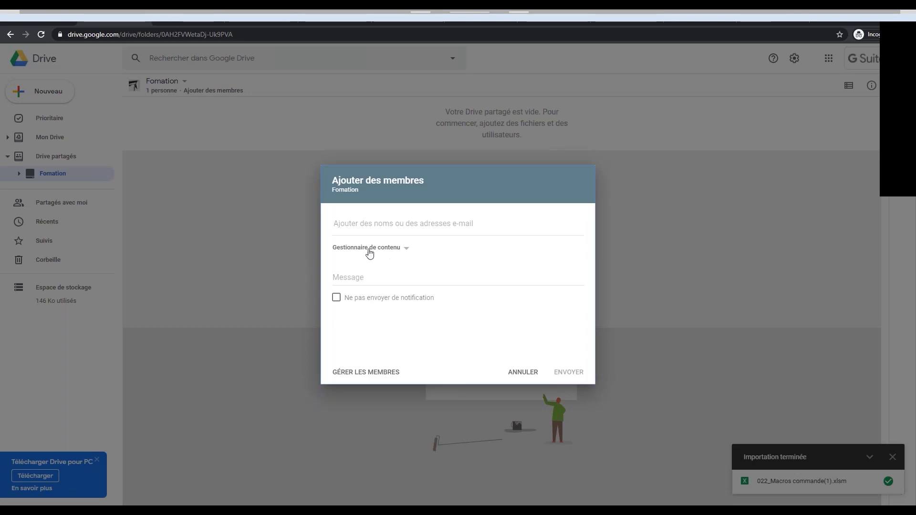
{"action": "type", "text": "jas"}
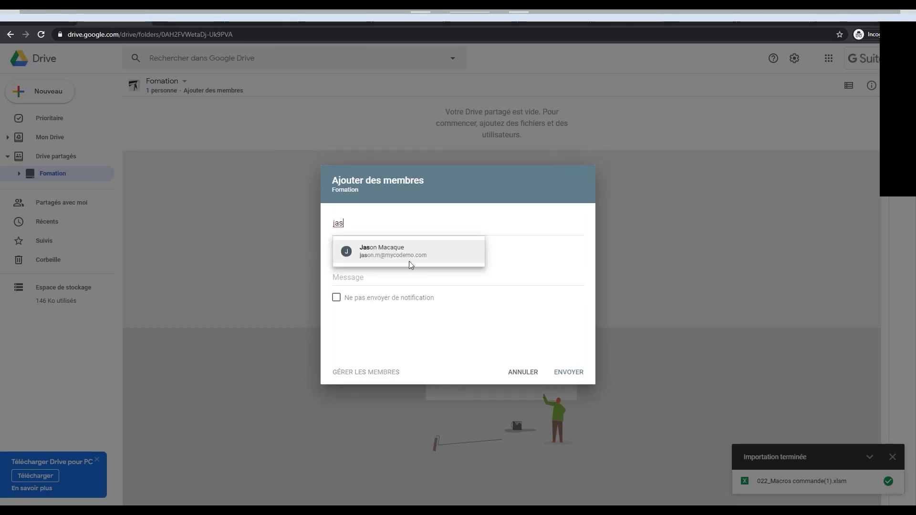
{"action": "left_click", "coordinate": [408, 261]}
{"action": "left_click", "coordinate": [348, 270]}
{"action": "type", "text": "Salut "}
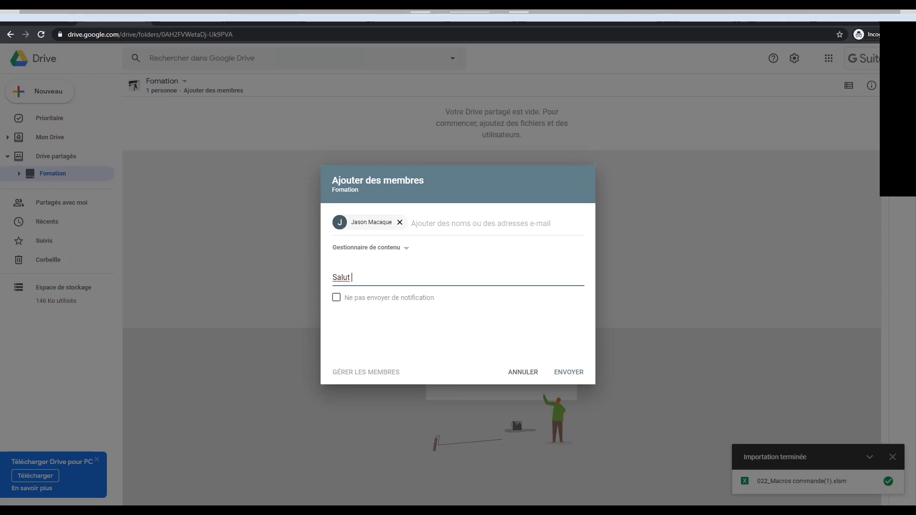
{"action": "type", "text": "! Nous avons un drive partagé!"}
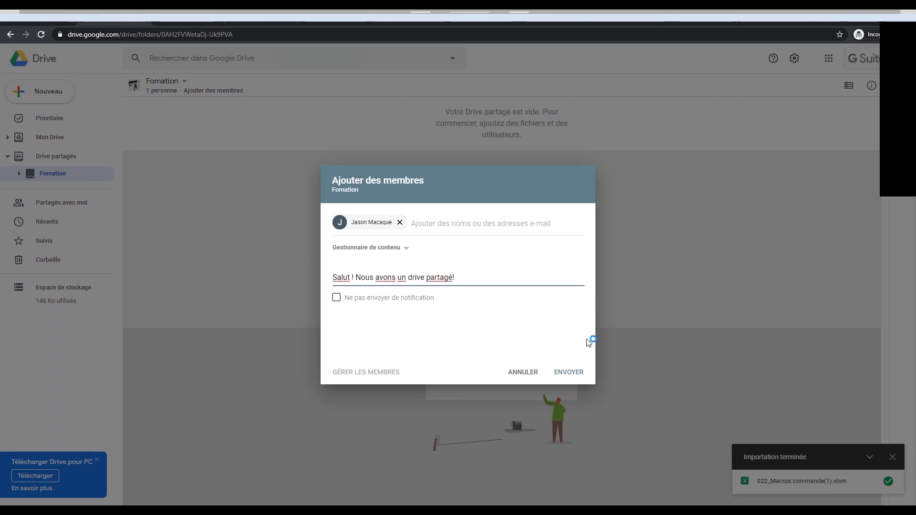
{"action": "left_click", "coordinate": [569, 372]}
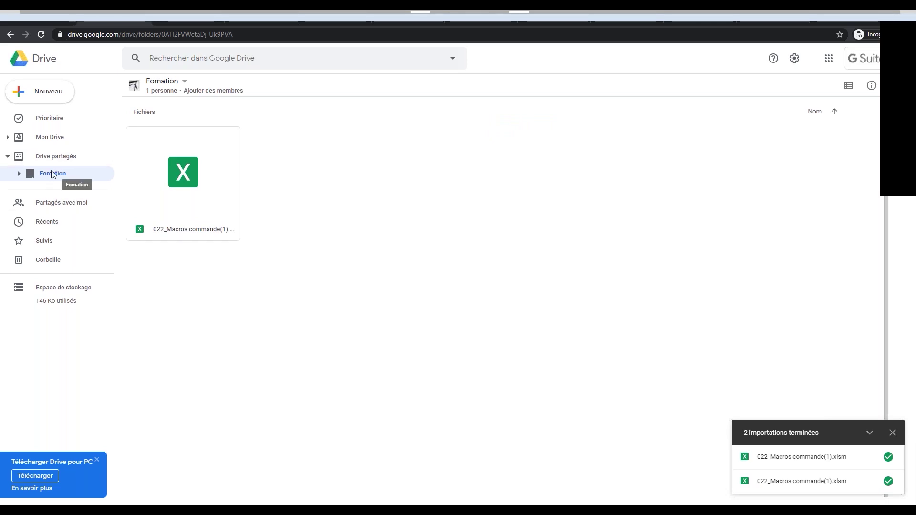
Return to Mon Drive, where the uploaded 022_Macros commande(1).xlsm is now listed.
{"action": "left_click", "coordinate": [48, 138]}
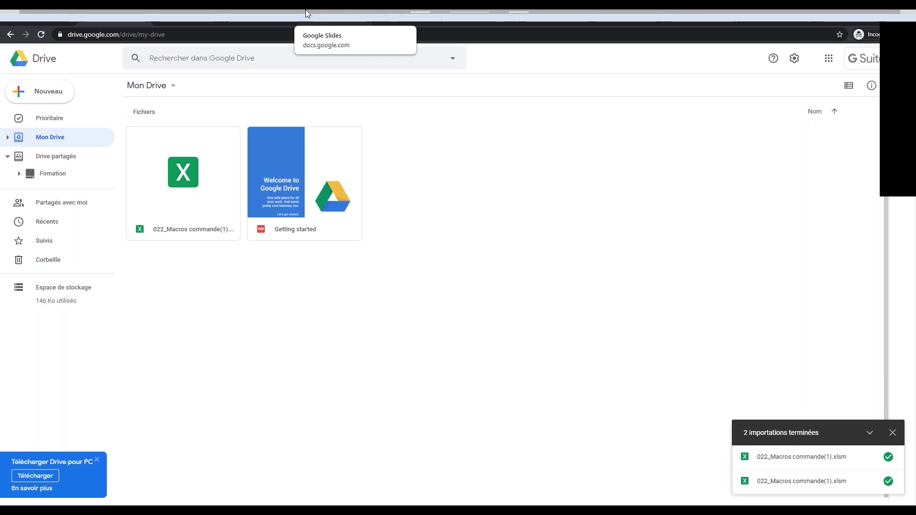
Check the Fomation shared drive, then switch to the Projet Alpha thread in Gmail.
{"action": "left_click", "coordinate": [49, 156]}
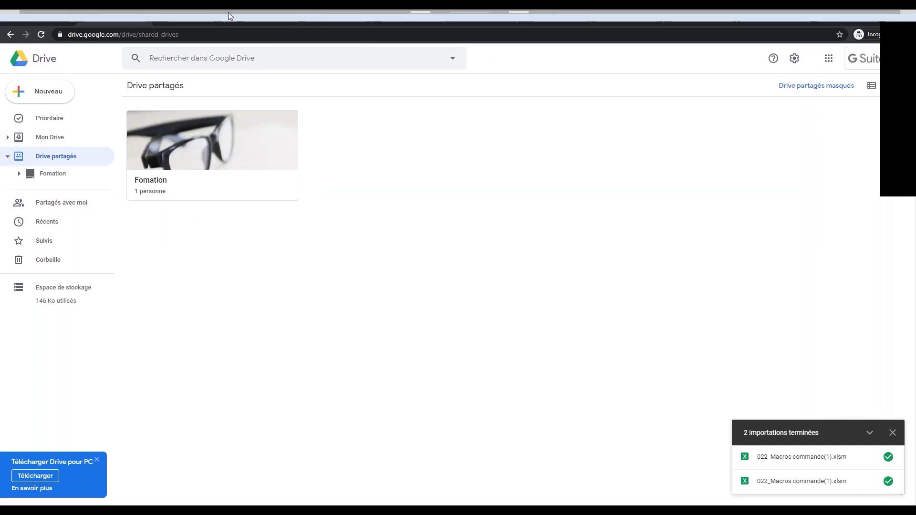
{"action": "left_click", "coordinate": [54, 173]}
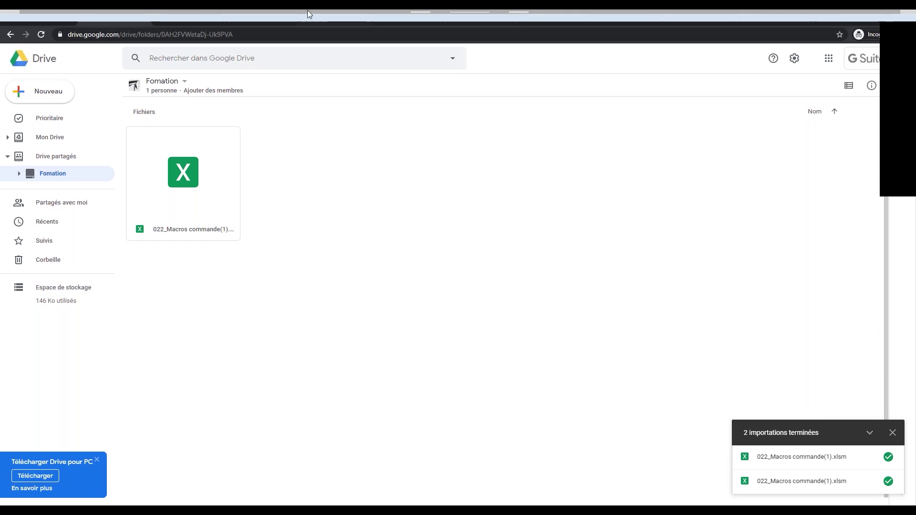
{"action": "left_click", "coordinate": [21, 20]}
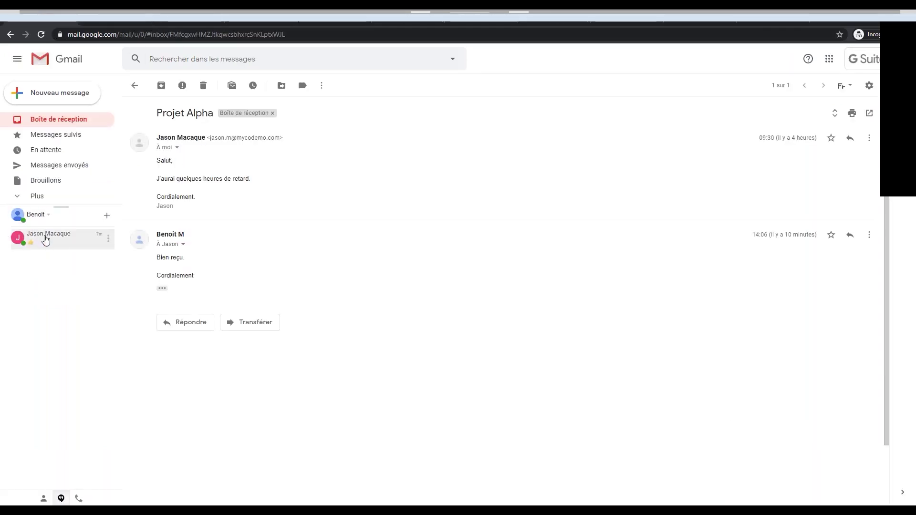
Return to Google Drive, open on the Fomation shared drive.
{"action": "left_click", "coordinate": [86, 12]}
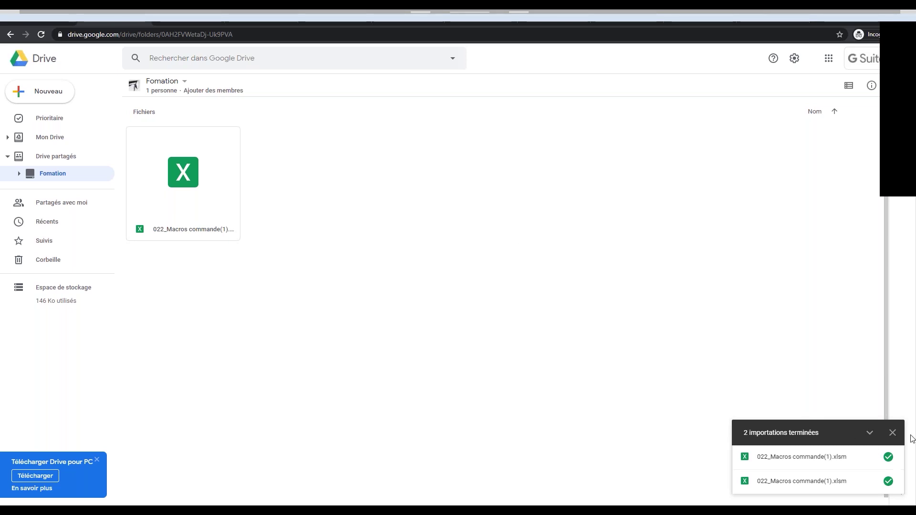
Close the finished-uploads notice and the Drive for PC download offer.
{"action": "left_click", "coordinate": [893, 433]}
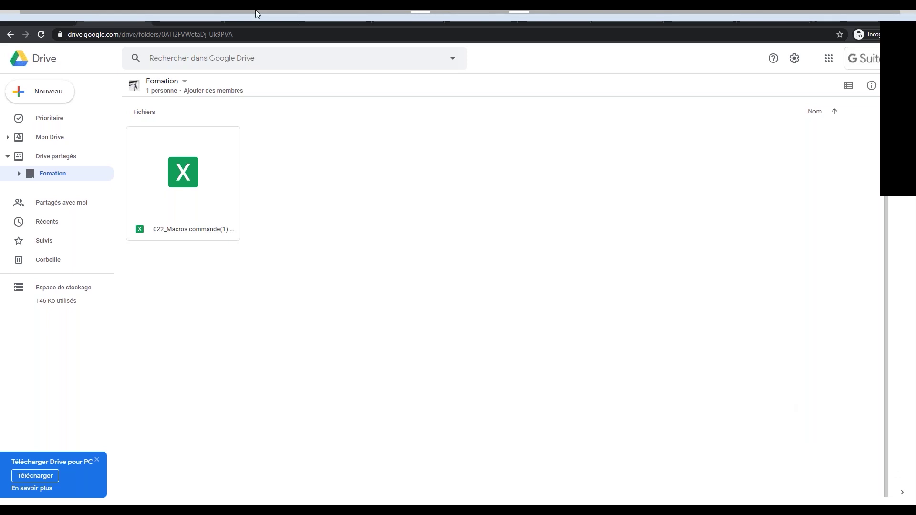
{"action": "left_click", "coordinate": [96, 461]}
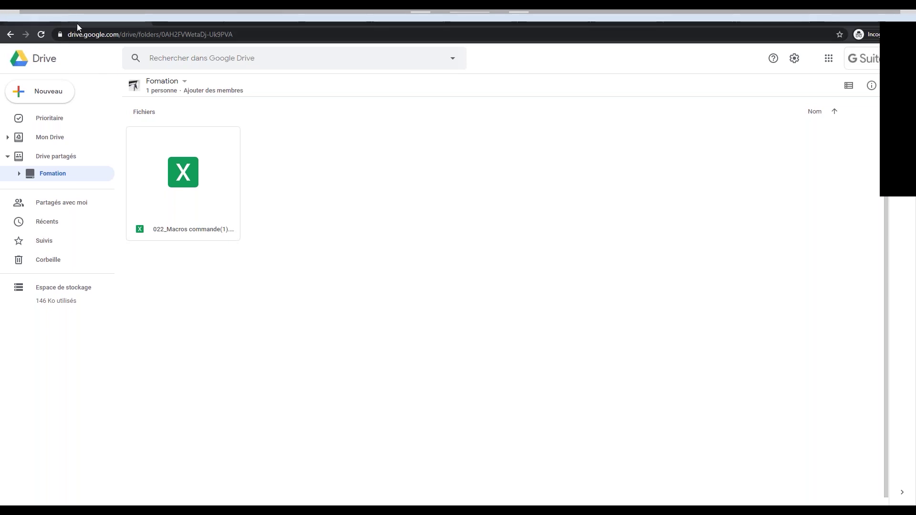
Send 'merci' in the Gmail chat in reply to the financing-file upload note.
{"action": "left_click", "coordinate": [42, 19]}
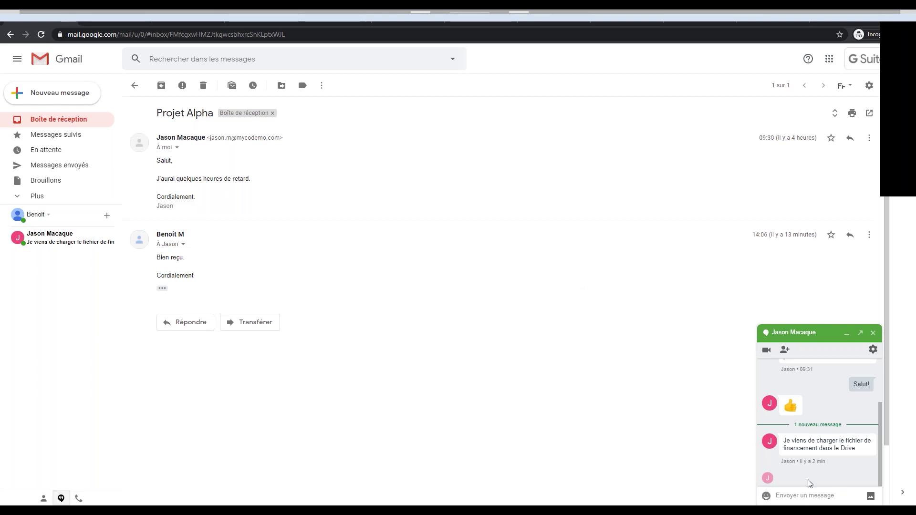
{"action": "left_click", "coordinate": [784, 499]}
{"action": "type", "text": "merci"}
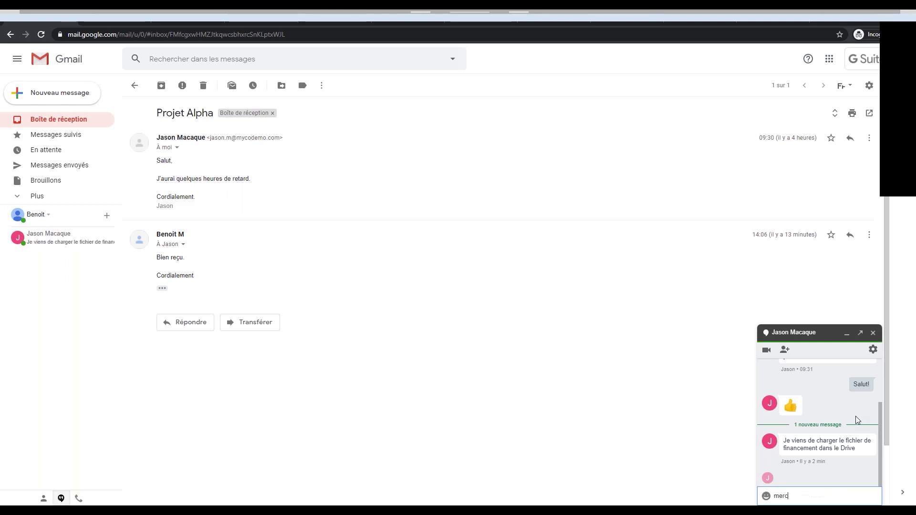
{"action": "key", "text": "Return"}
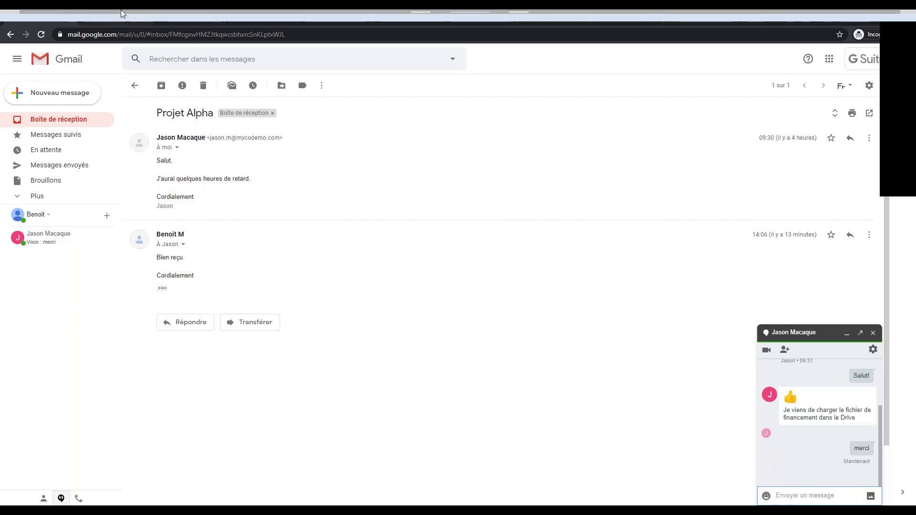
{"action": "left_click", "coordinate": [122, 9]}
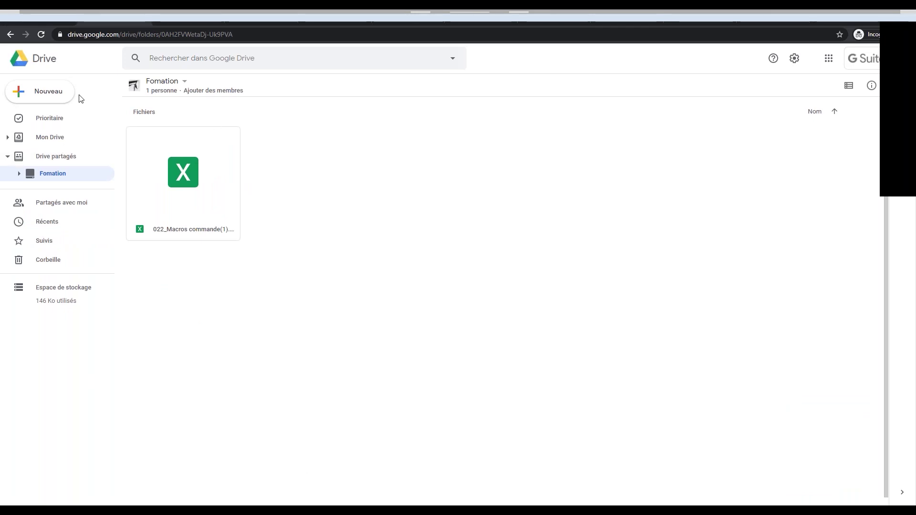
Reload the Fomation folder to show Financement projet Alpha.xlsx, then view the Docs, Sheets and Slides homes.
{"action": "left_click", "coordinate": [47, 32]}
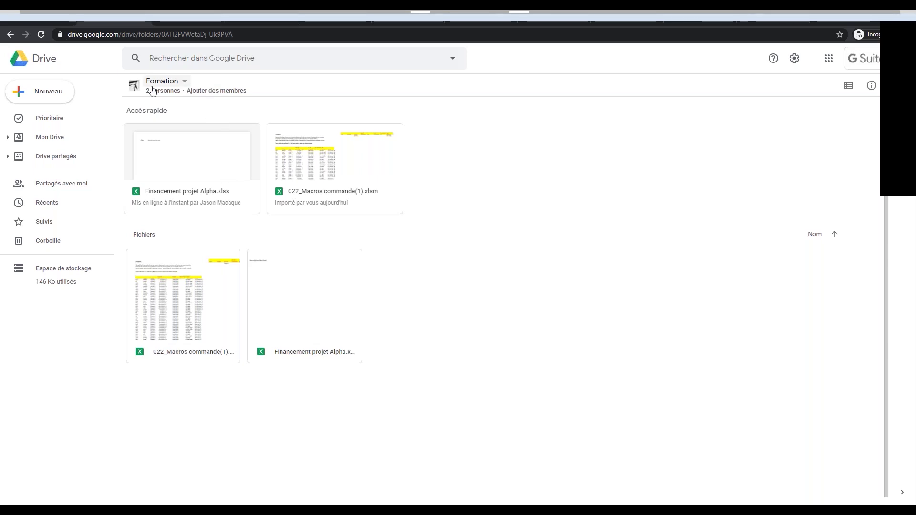
{"action": "left_click", "coordinate": [184, 10]}
{"action": "left_click", "coordinate": [245, 9]}
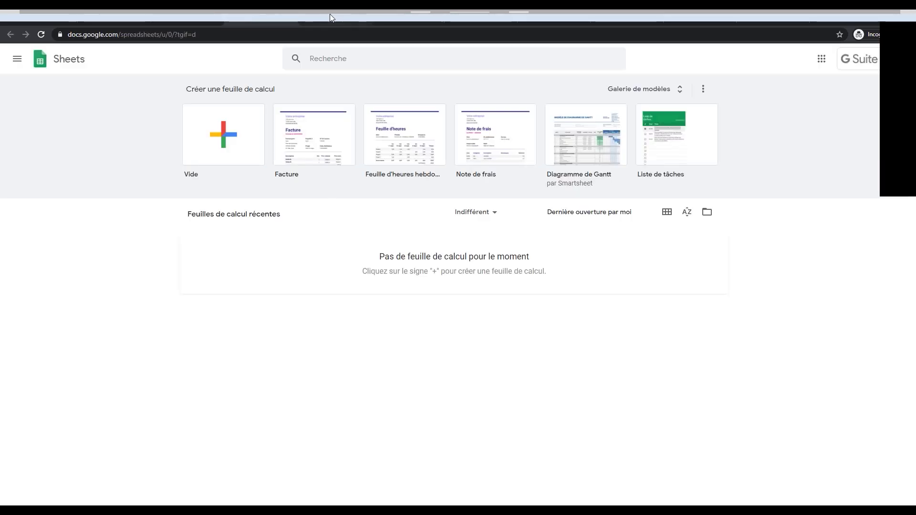
{"action": "left_click", "coordinate": [167, 18]}
{"action": "left_click", "coordinate": [173, 15]}
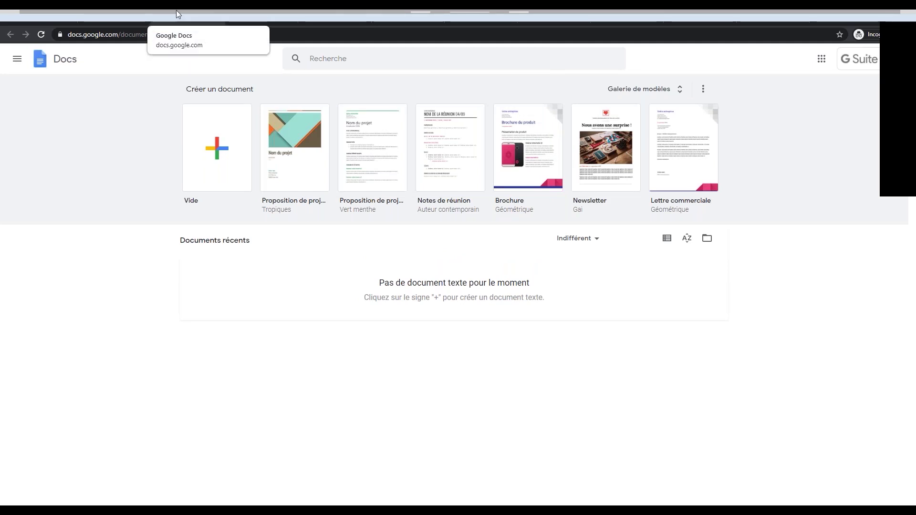
Glance at the Sheets and Slides home pages, then create a blank 'Document sans titre'.
{"action": "left_click", "coordinate": [268, 11]}
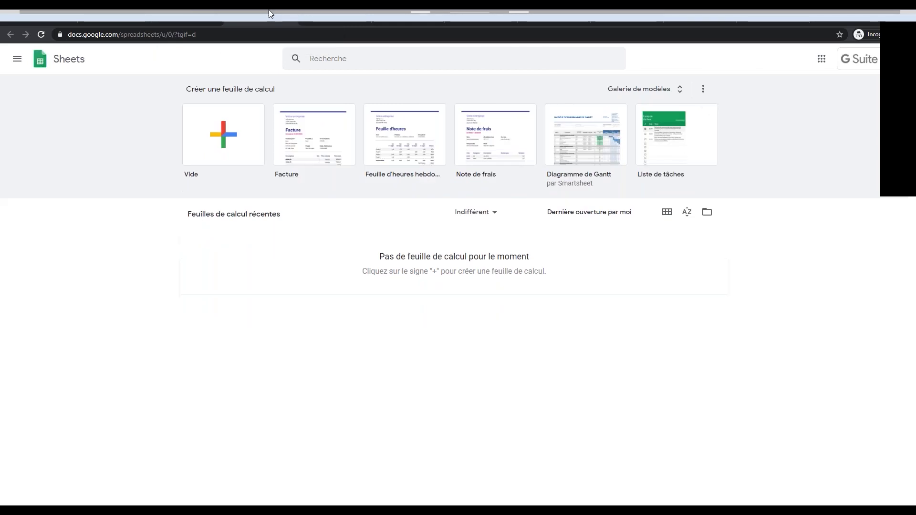
{"action": "left_click", "coordinate": [313, 20]}
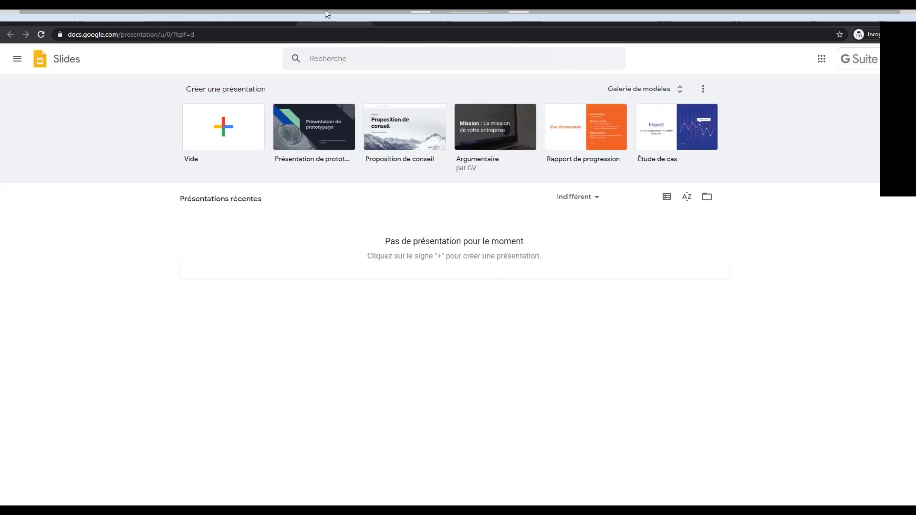
{"action": "left_click", "coordinate": [173, 18]}
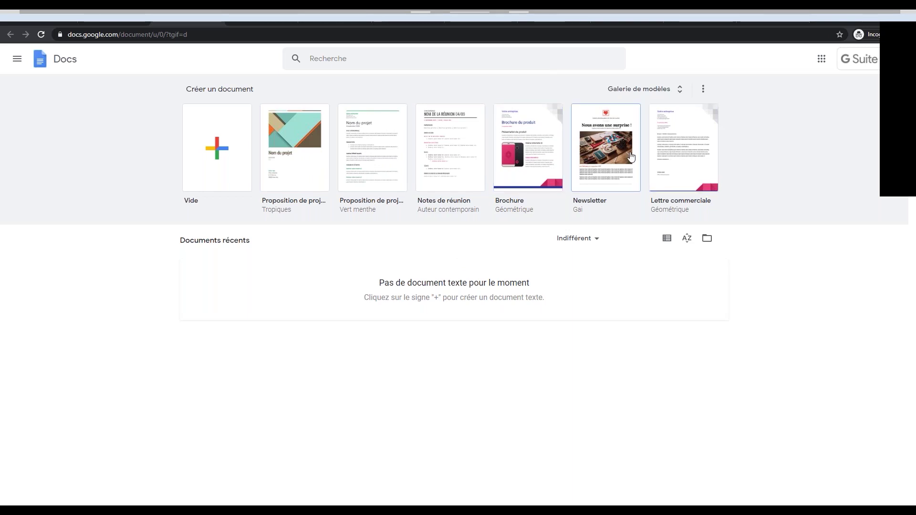
{"action": "left_click", "coordinate": [216, 146]}
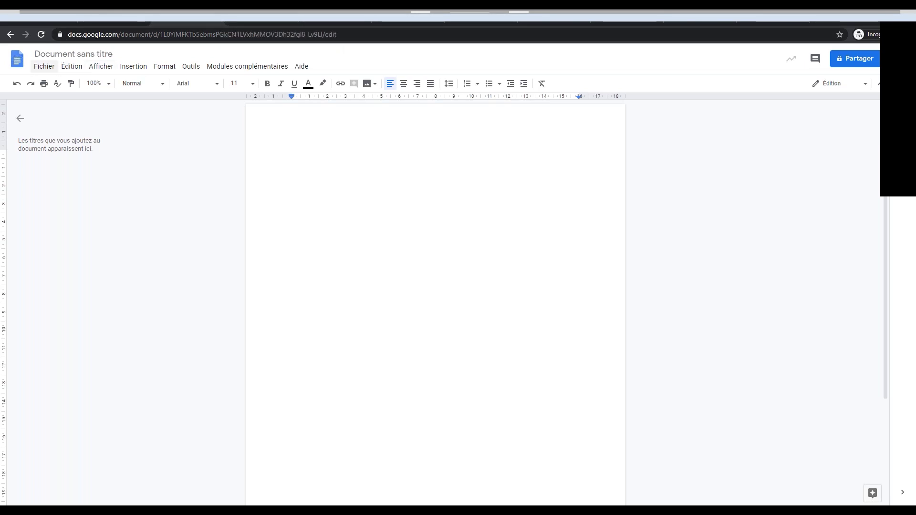
Browse the Fichier, Édition and Insertion menus, then show the editing-mode choices.
{"action": "left_click", "coordinate": [44, 66]}
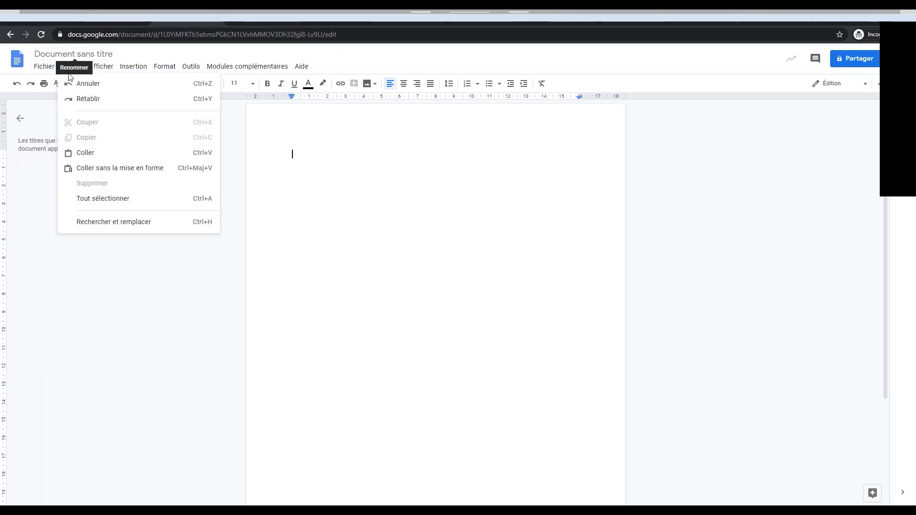
{"action": "mouse_move", "coordinate": [45, 66]}
{"action": "mouse_move", "coordinate": [69, 75]}
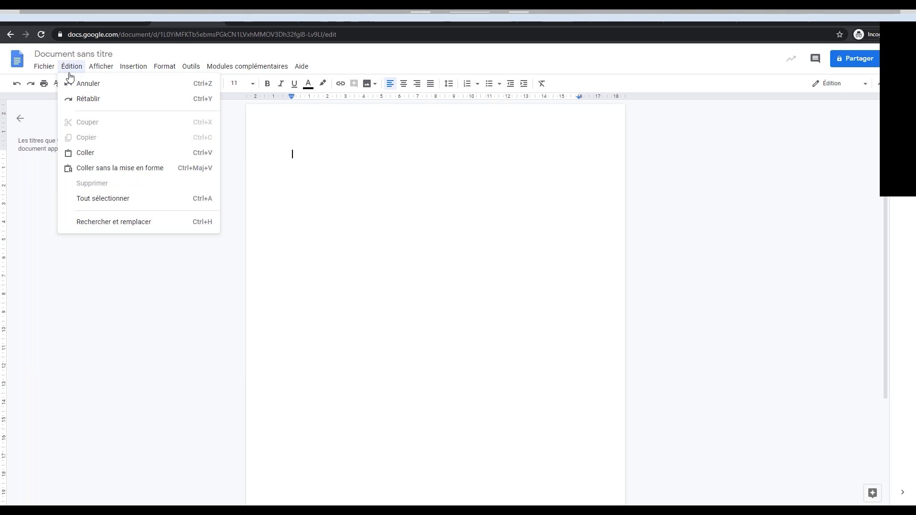
{"action": "mouse_move", "coordinate": [97, 66]}
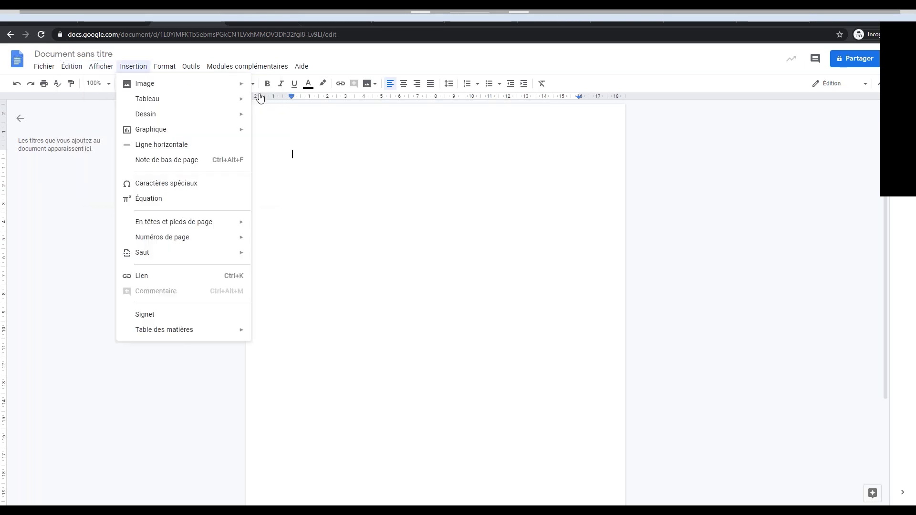
{"action": "mouse_move", "coordinate": [191, 67]}
{"action": "left_click", "coordinate": [465, 310]}
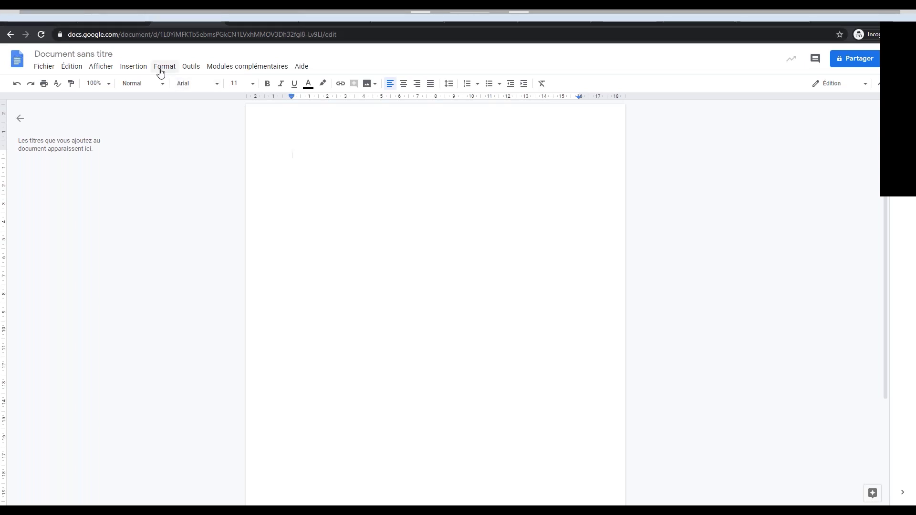
{"action": "left_click", "coordinate": [861, 85]}
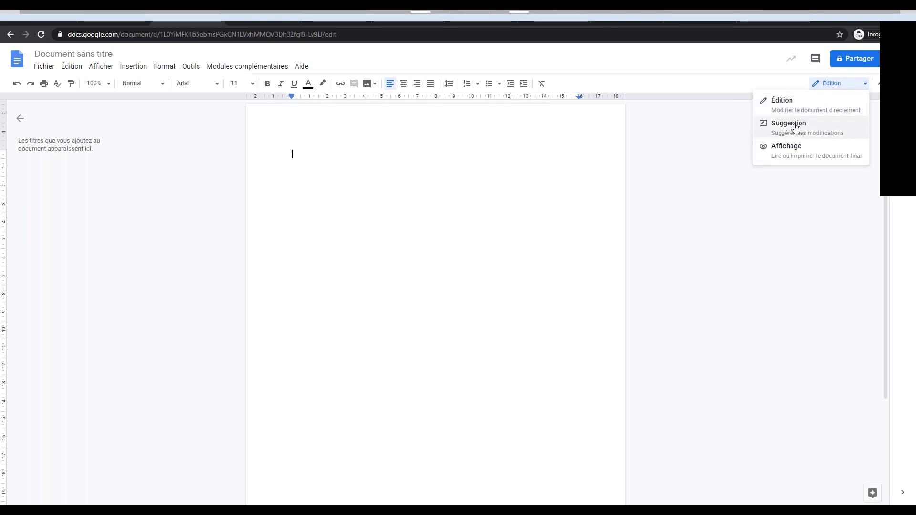
Switch to Suggestion mode and add 'Bonjour !' as a suggested insertion.
{"action": "left_click", "coordinate": [795, 126]}
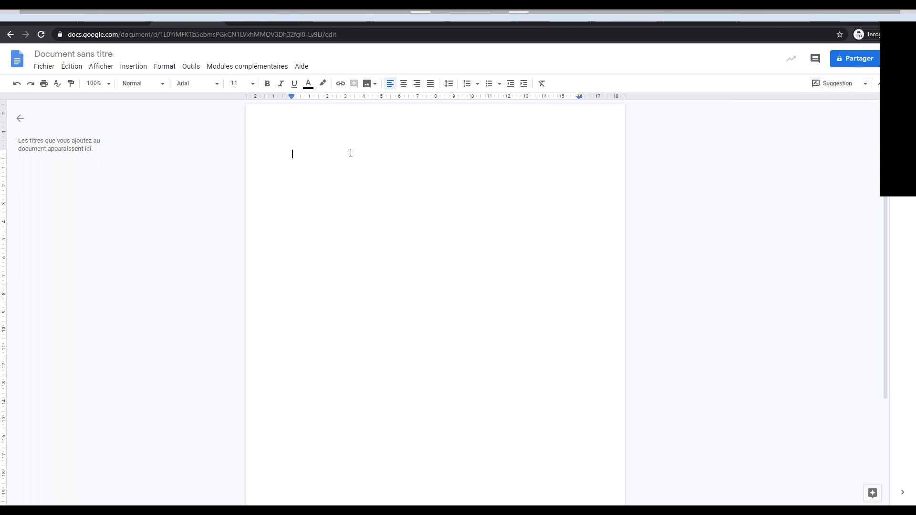
{"action": "type", "text": "Bonjour"}
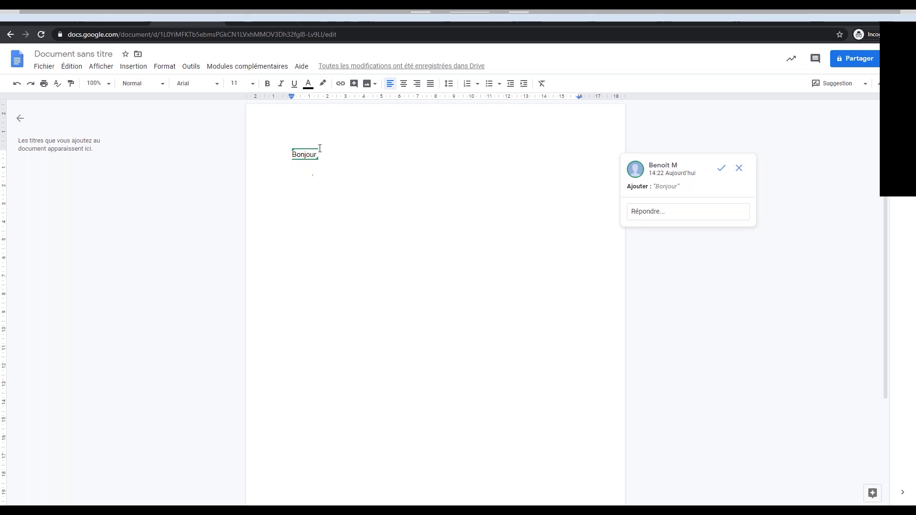
{"action": "type", "text": "!"}
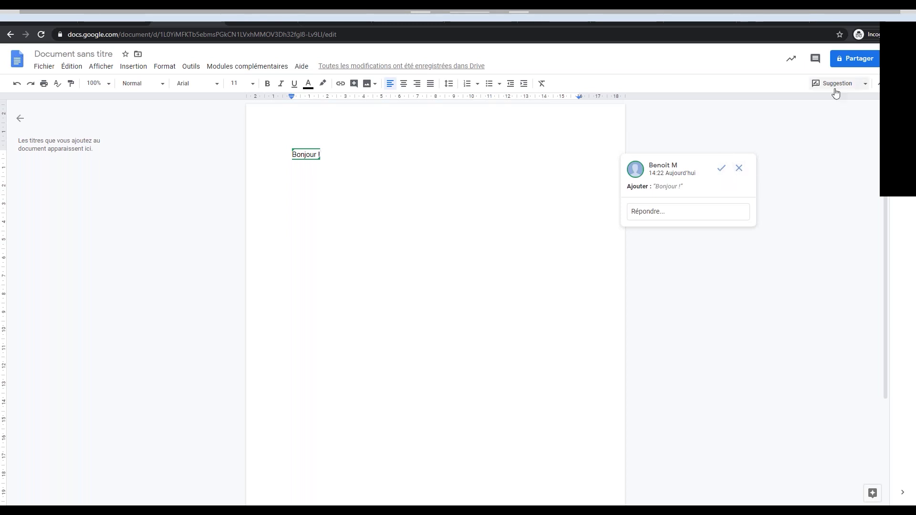
{"action": "left_click", "coordinate": [864, 84]}
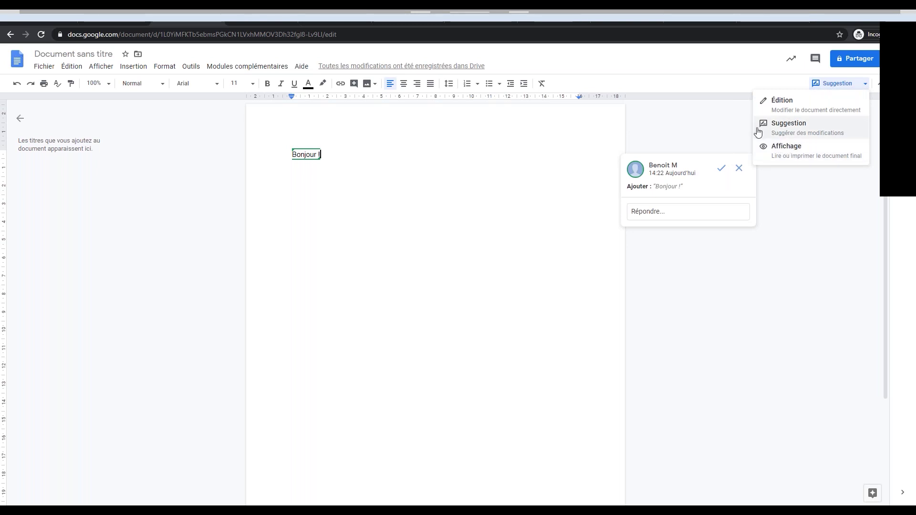
Post the comment 'Juste du texte ?' on the suggested 'Bonjour !' text.
{"action": "left_click", "coordinate": [293, 156]}
{"action": "right_click", "coordinate": [293, 156]}
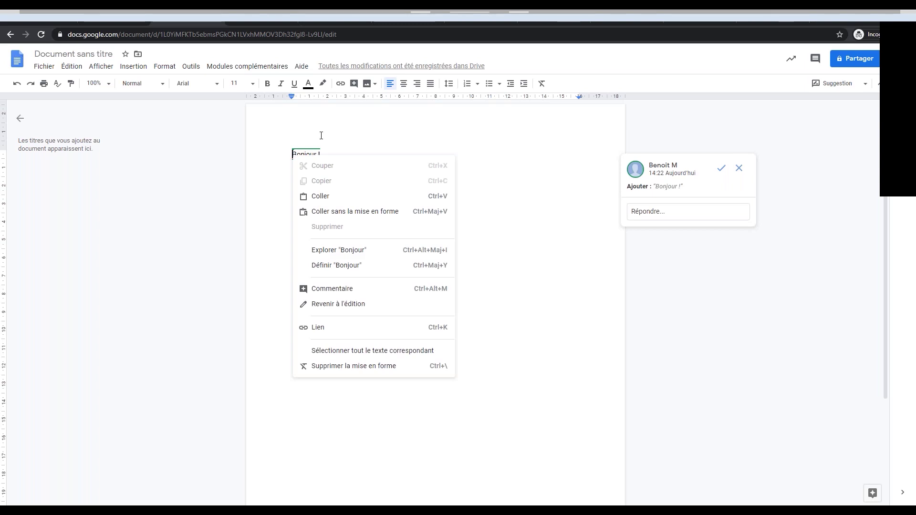
{"action": "left_click", "coordinate": [333, 290]}
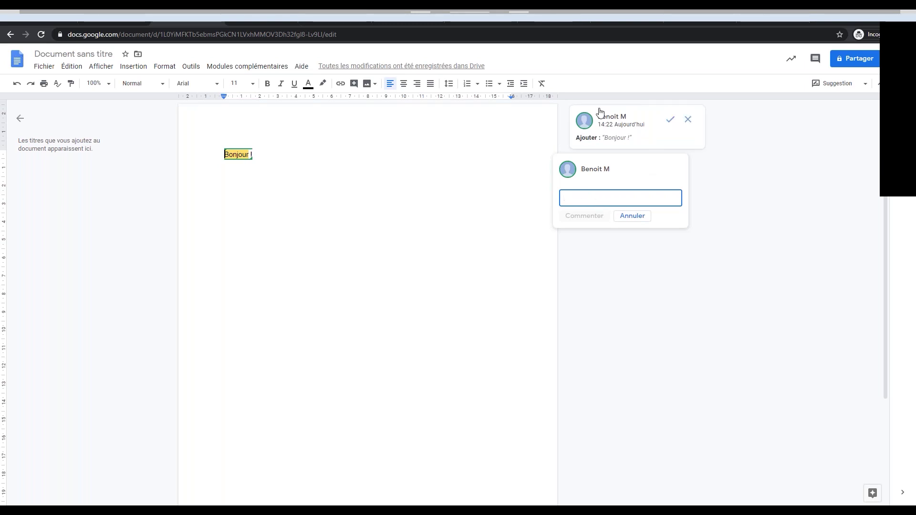
{"action": "type", "text": "Juste du texte ?"}
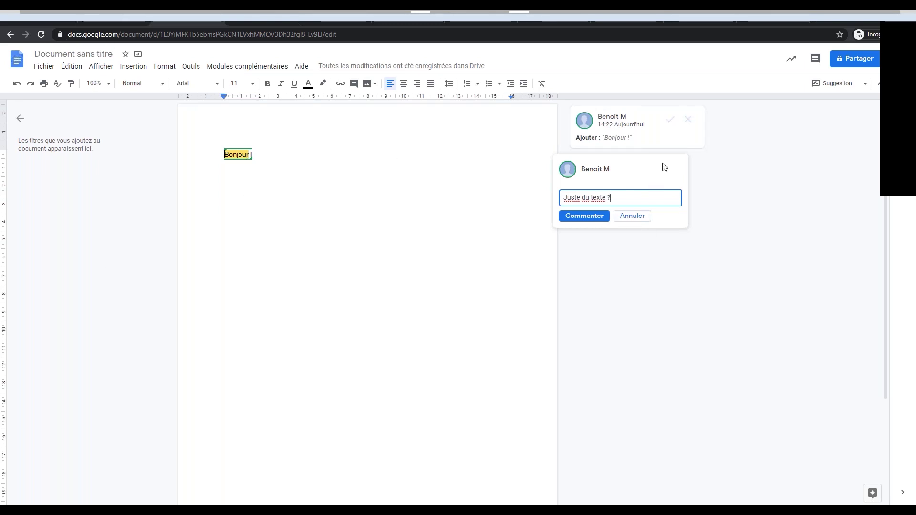
{"action": "left_click", "coordinate": [584, 217]}
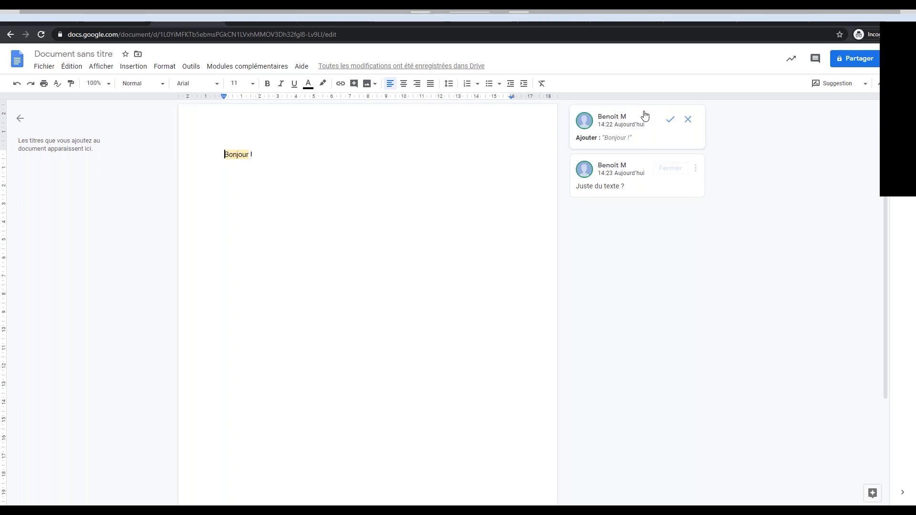
Open the Outils menu with Alt+T and point to Modules complémentaires.
{"action": "key", "text": "alt+t"}
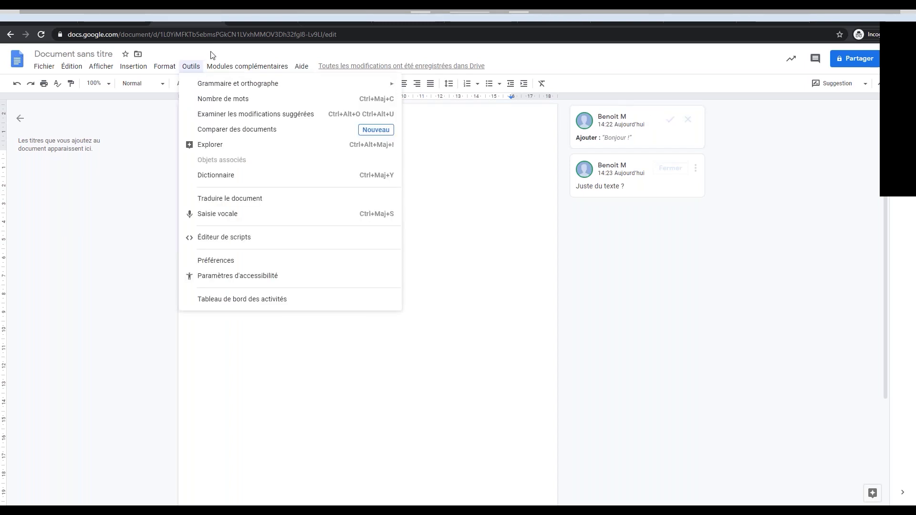
{"action": "mouse_move", "coordinate": [244, 66]}
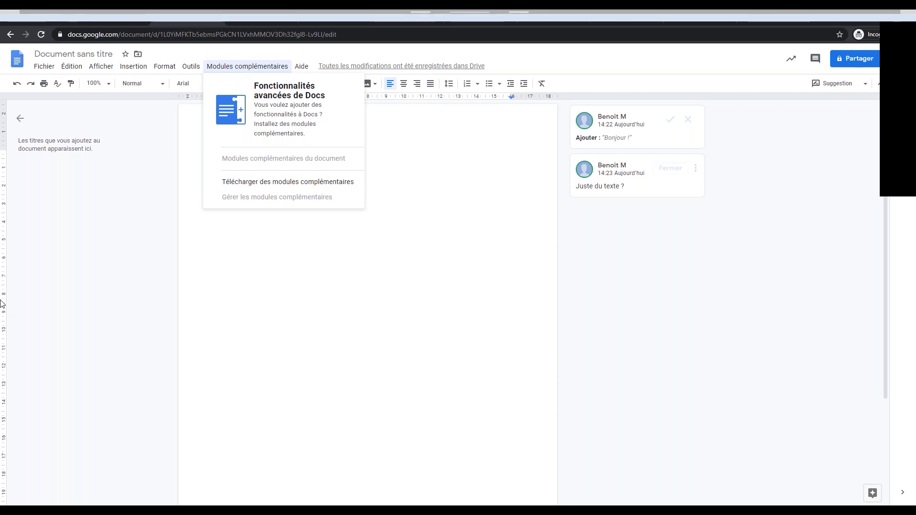
Scroll through the Docs add-ons in the G Suite Marketplace, then close it.
{"action": "left_click", "coordinate": [280, 183]}
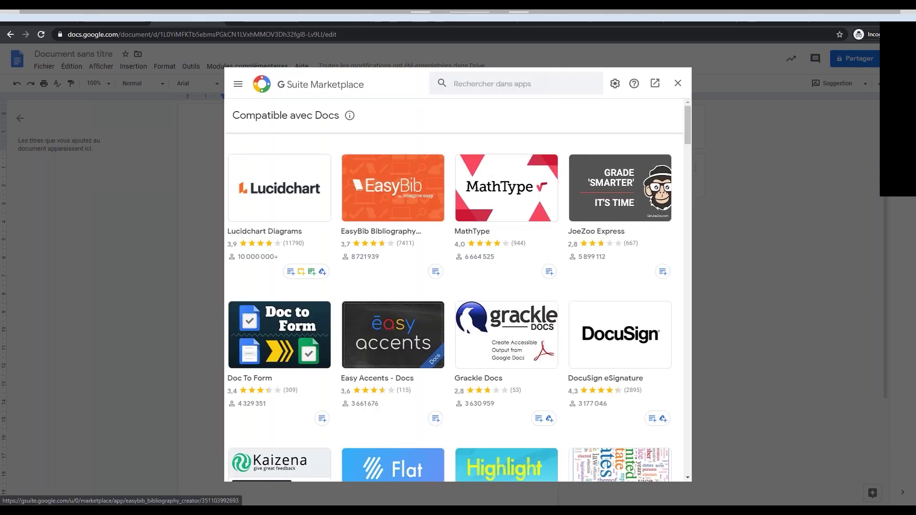
{"action": "scroll", "coordinate": [391, 154], "scroll_direction": "down", "scroll_amount": 2}
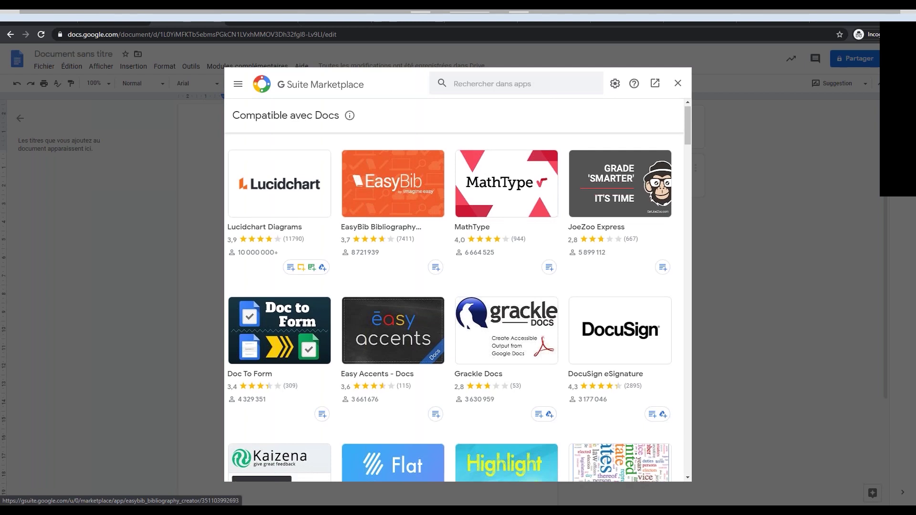
{"action": "scroll", "coordinate": [392, 153], "scroll_direction": "down", "scroll_amount": 4}
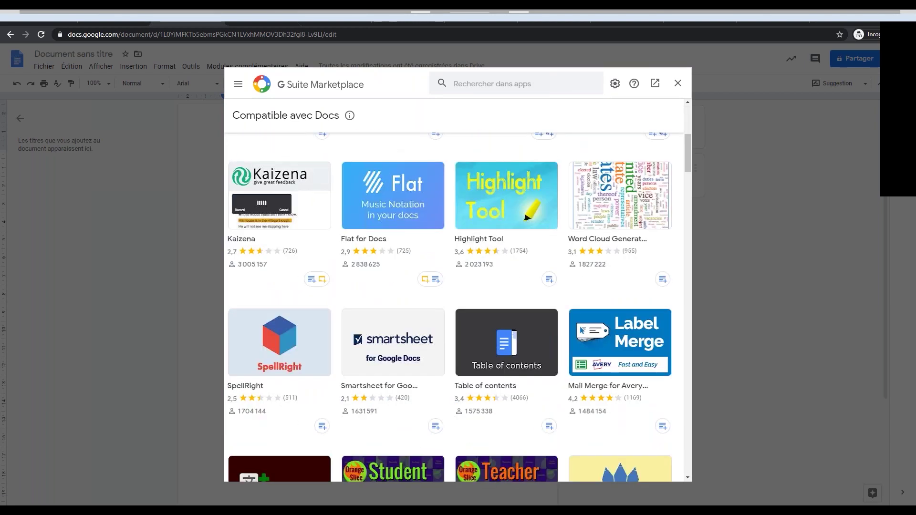
{"action": "scroll", "coordinate": [430, 184], "scroll_direction": "down", "scroll_amount": 3}
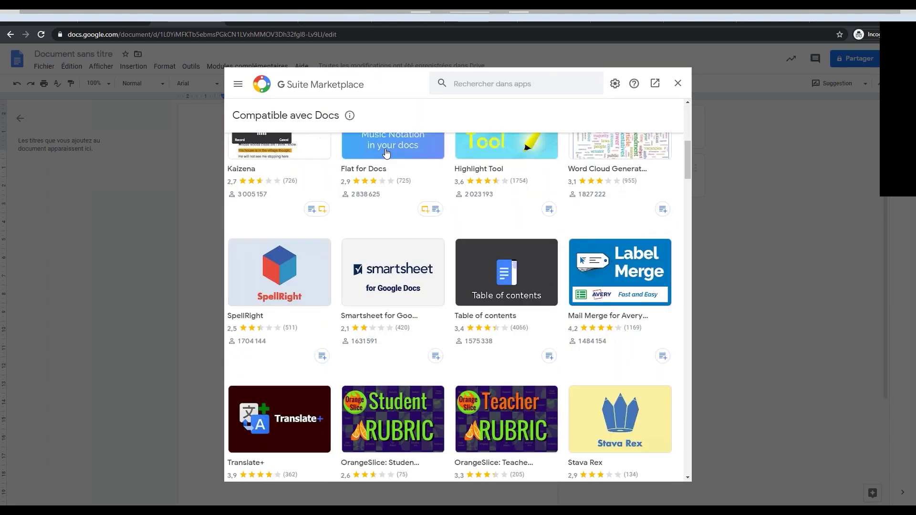
{"action": "scroll", "coordinate": [420, 187], "scroll_direction": "down", "scroll_amount": 2}
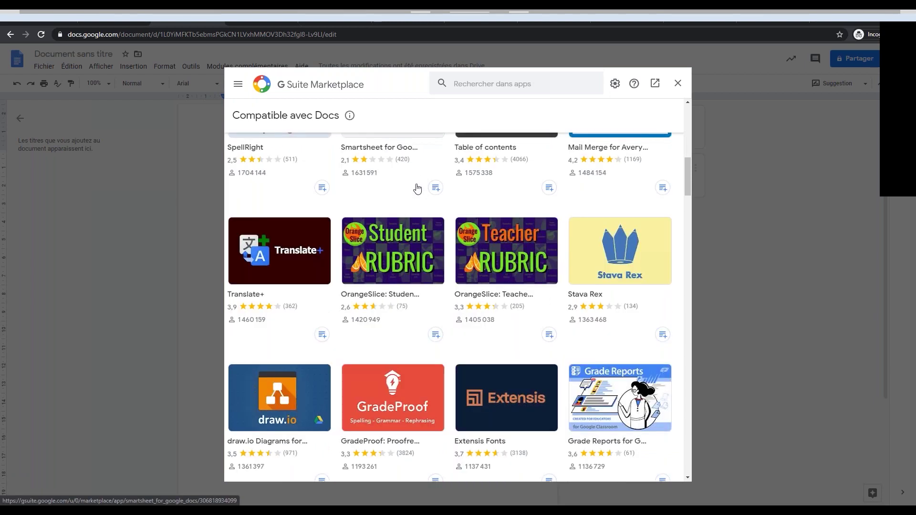
{"action": "scroll", "coordinate": [418, 189], "scroll_direction": "down", "scroll_amount": 6}
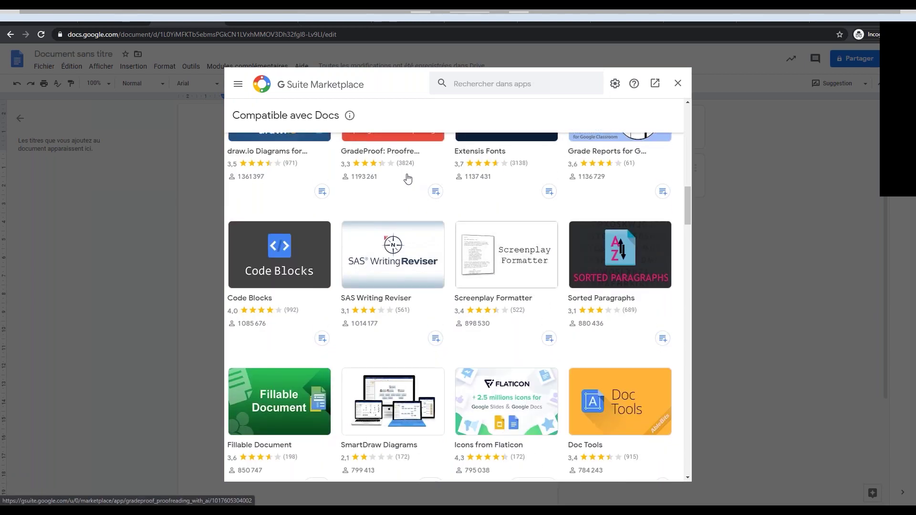
{"action": "scroll", "coordinate": [409, 181], "scroll_direction": "down", "scroll_amount": 3}
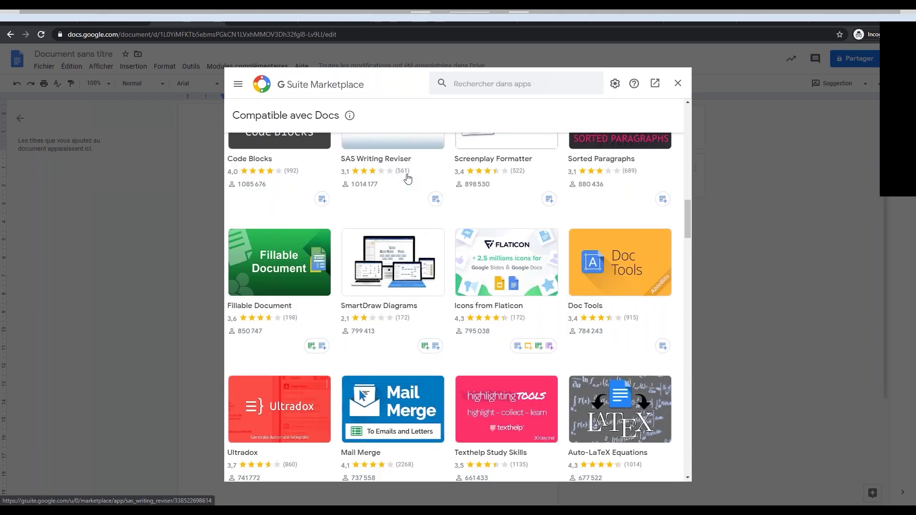
{"action": "scroll", "coordinate": [407, 179], "scroll_direction": "down", "scroll_amount": 1}
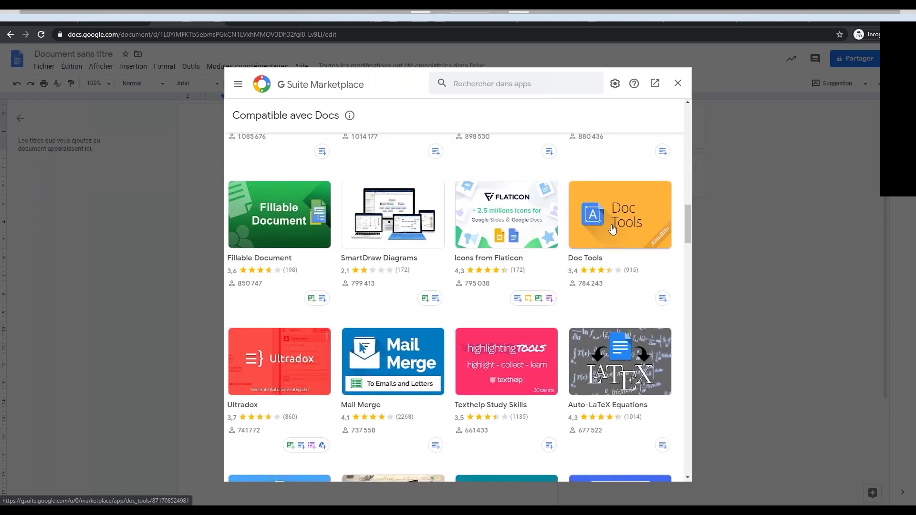
{"action": "scroll", "coordinate": [379, 333], "scroll_direction": "down", "scroll_amount": 1}
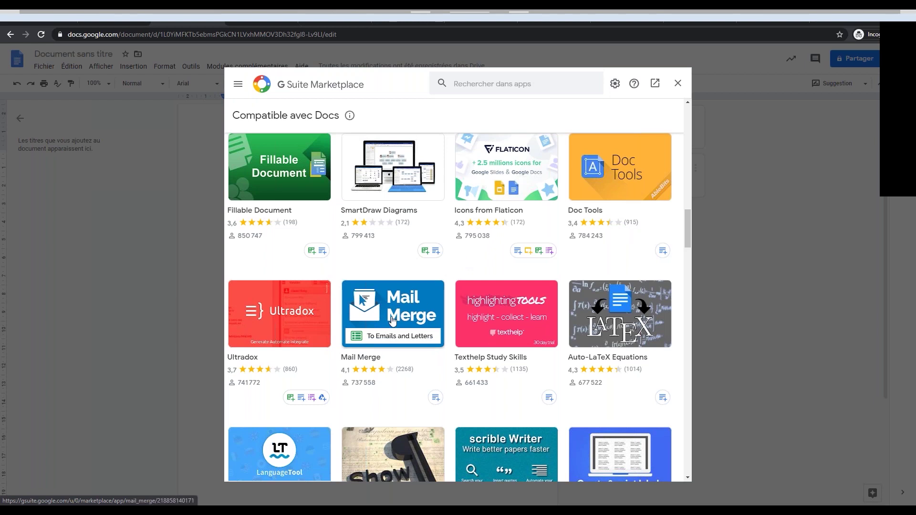
{"action": "scroll", "coordinate": [399, 295], "scroll_direction": "down", "scroll_amount": 1}
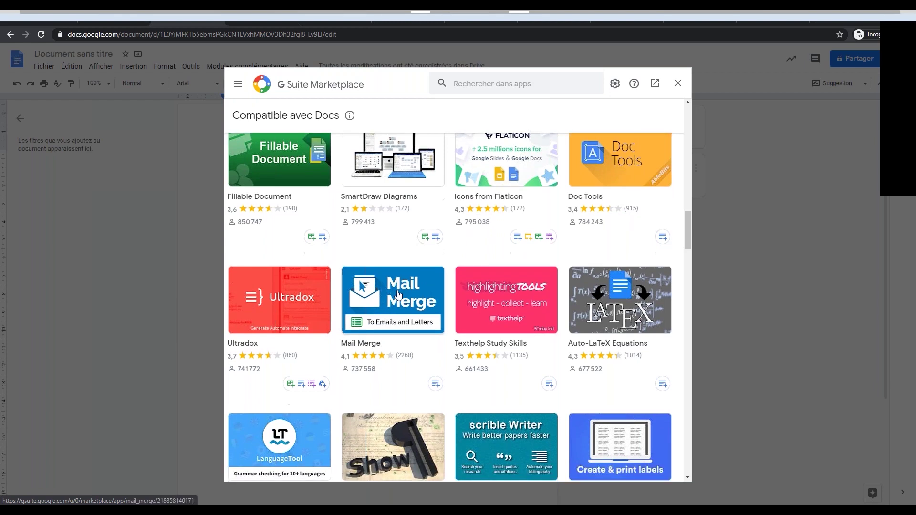
{"action": "scroll", "coordinate": [399, 295], "scroll_direction": "down", "scroll_amount": 2}
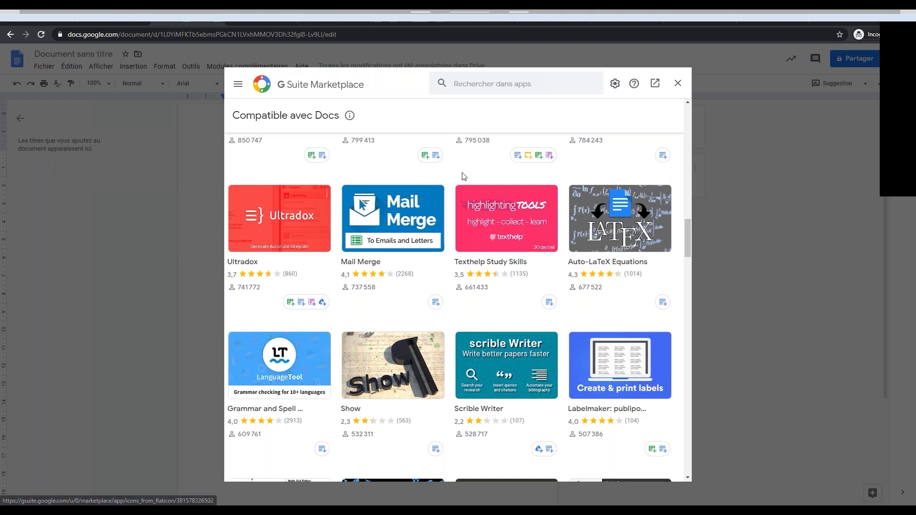
{"action": "scroll", "coordinate": [412, 224], "scroll_direction": "down", "scroll_amount": 1}
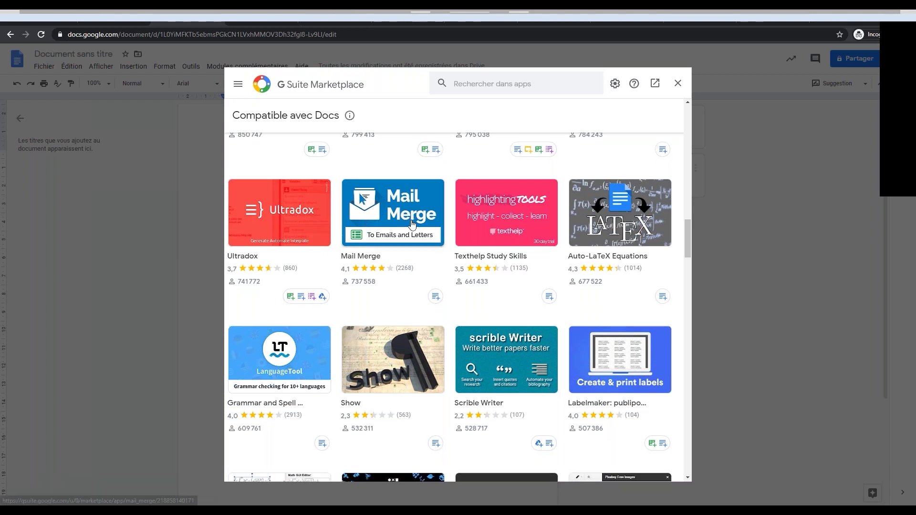
{"action": "scroll", "coordinate": [412, 224], "scroll_direction": "down", "scroll_amount": 3}
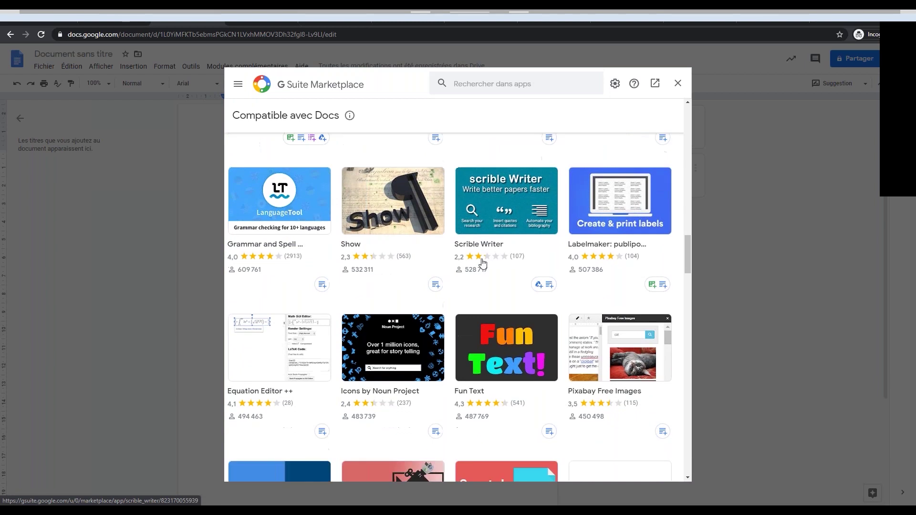
{"action": "scroll", "coordinate": [410, 222], "scroll_direction": "down", "scroll_amount": 3}
{"action": "scroll", "coordinate": [410, 222], "scroll_direction": "down", "scroll_amount": 2}
{"action": "scroll", "coordinate": [413, 224], "scroll_direction": "down", "scroll_amount": 5}
{"action": "scroll", "coordinate": [421, 224], "scroll_direction": "down", "scroll_amount": 3}
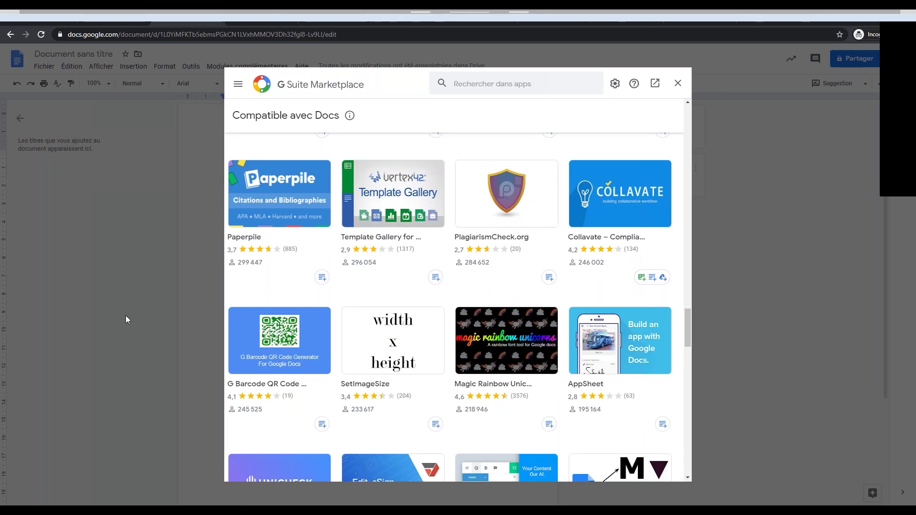
{"action": "scroll", "coordinate": [580, 321], "scroll_direction": "down", "scroll_amount": 1}
{"action": "scroll", "coordinate": [580, 322], "scroll_direction": "down", "scroll_amount": 3}
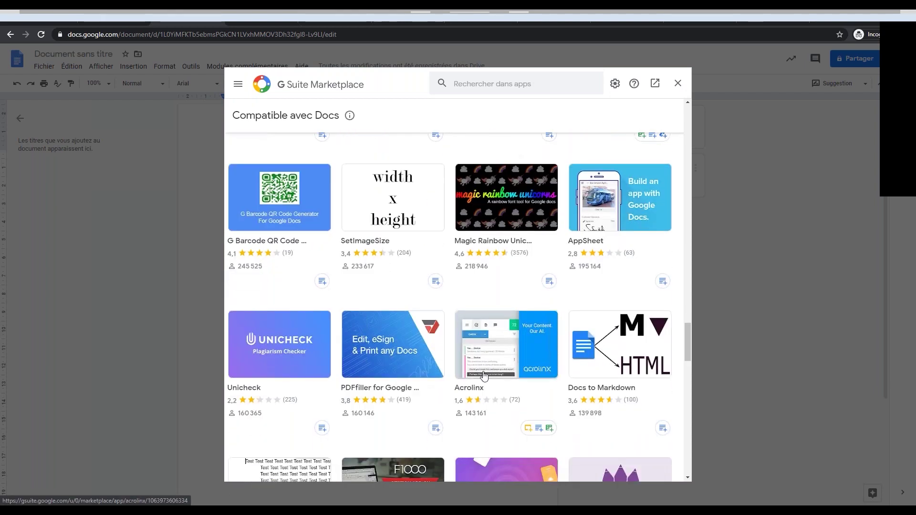
{"action": "scroll", "coordinate": [485, 376], "scroll_direction": "down", "scroll_amount": 3}
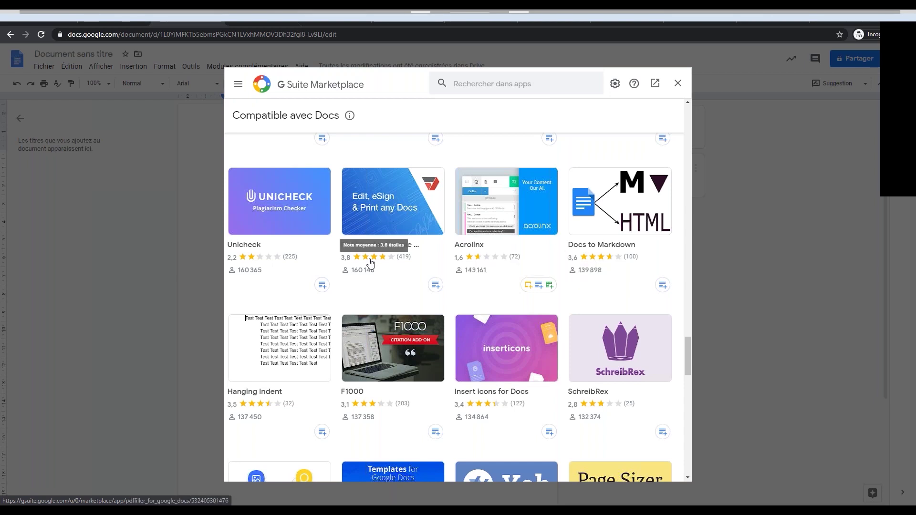
{"action": "scroll", "coordinate": [371, 265], "scroll_direction": "down", "scroll_amount": 4}
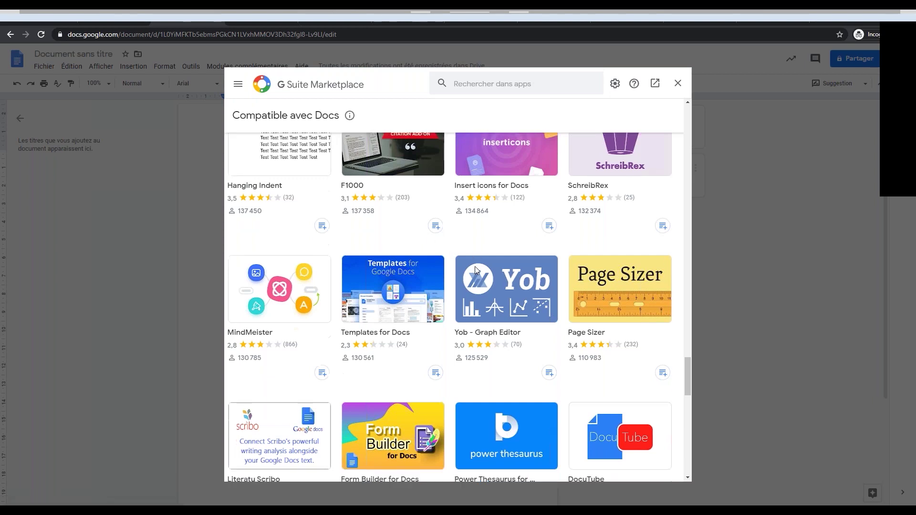
{"action": "scroll", "coordinate": [475, 267], "scroll_direction": "down", "scroll_amount": 1}
{"action": "left_click", "coordinate": [678, 85]}
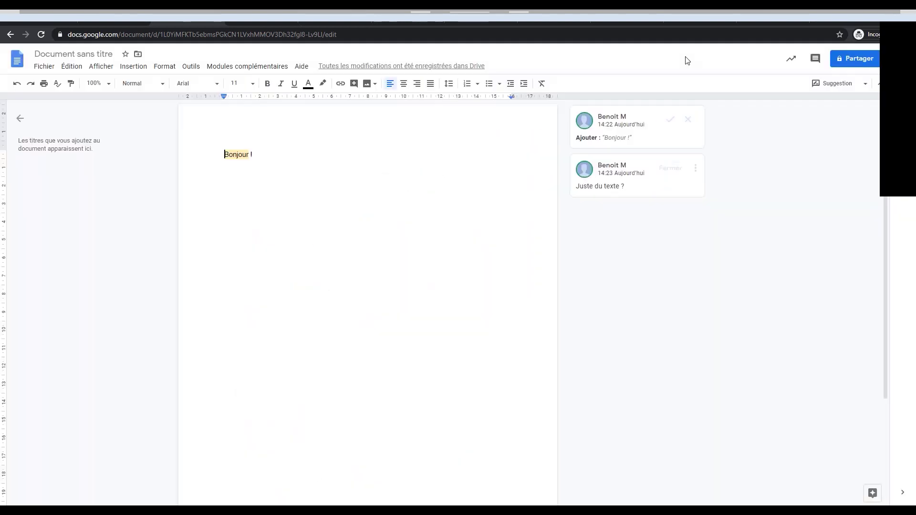
Create a blank 'Vide' spreadsheet from the Sheets home page and bring up its add-on options.
{"action": "left_click", "coordinate": [268, 18]}
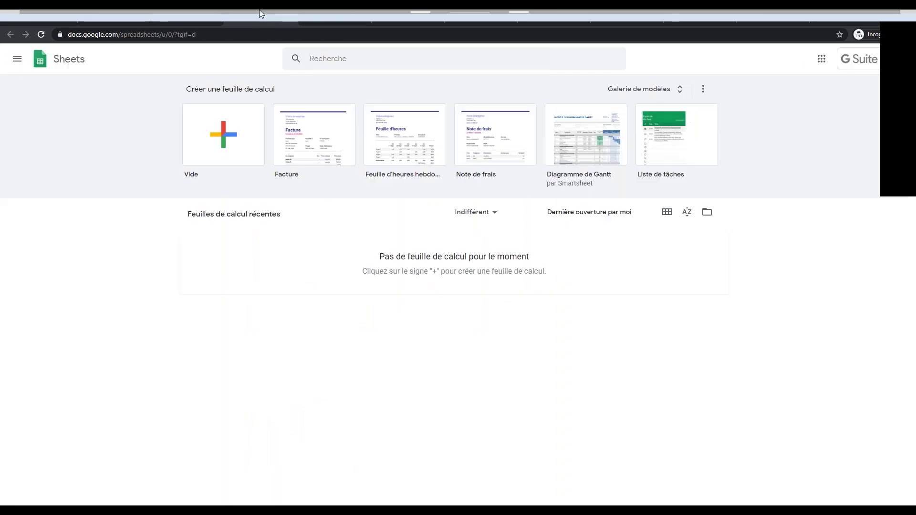
{"action": "left_click", "coordinate": [242, 106]}
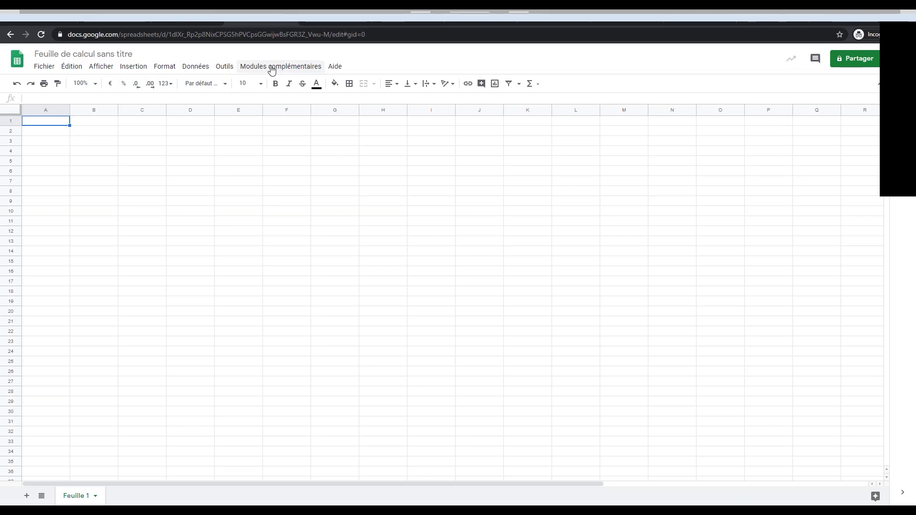
{"action": "left_click", "coordinate": [266, 67]}
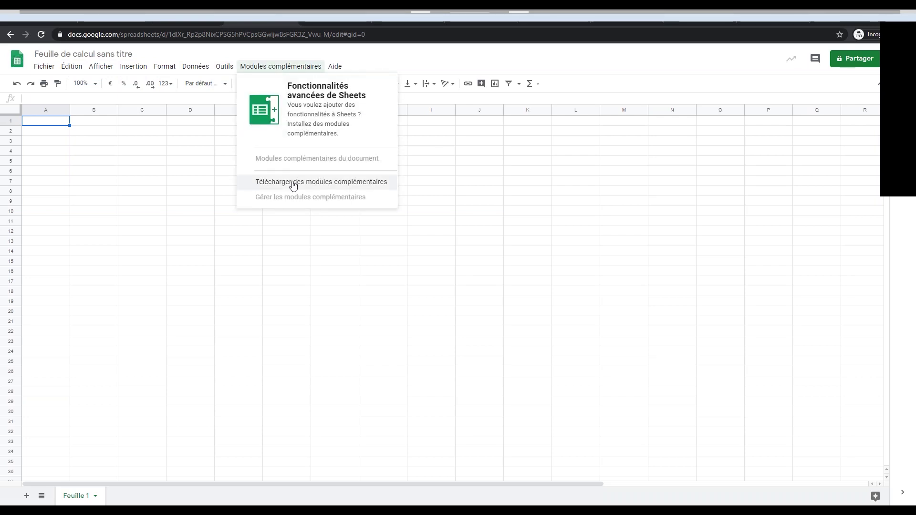
{"action": "left_click", "coordinate": [293, 183]}
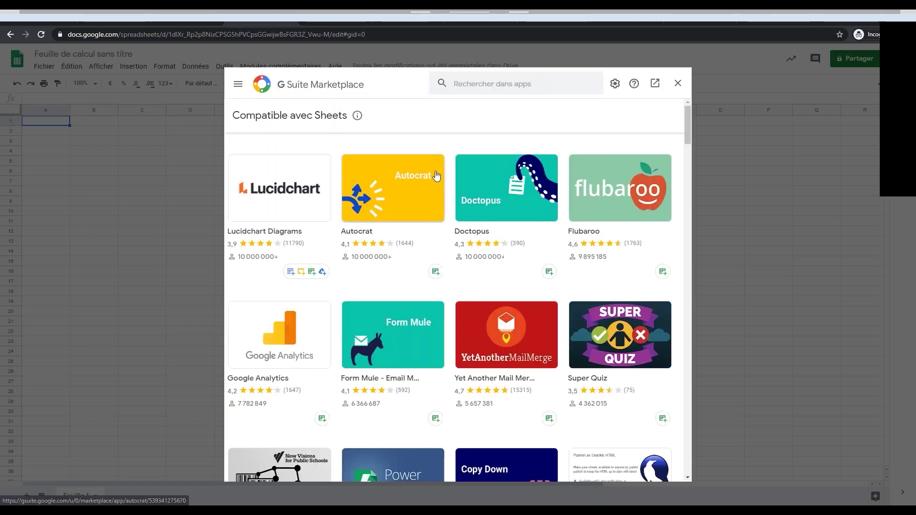
{"action": "scroll", "coordinate": [498, 243], "scroll_direction": "down", "scroll_amount": 2}
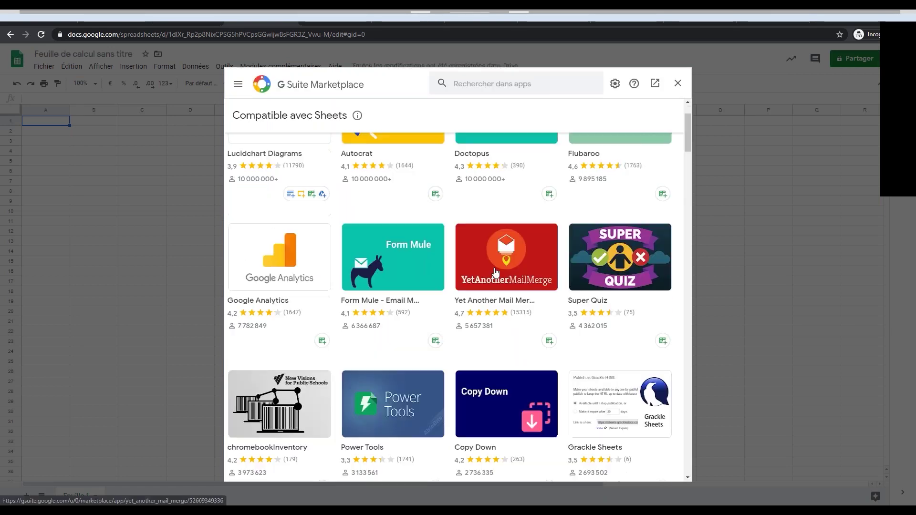
{"action": "scroll", "coordinate": [496, 267], "scroll_direction": "down", "scroll_amount": 5}
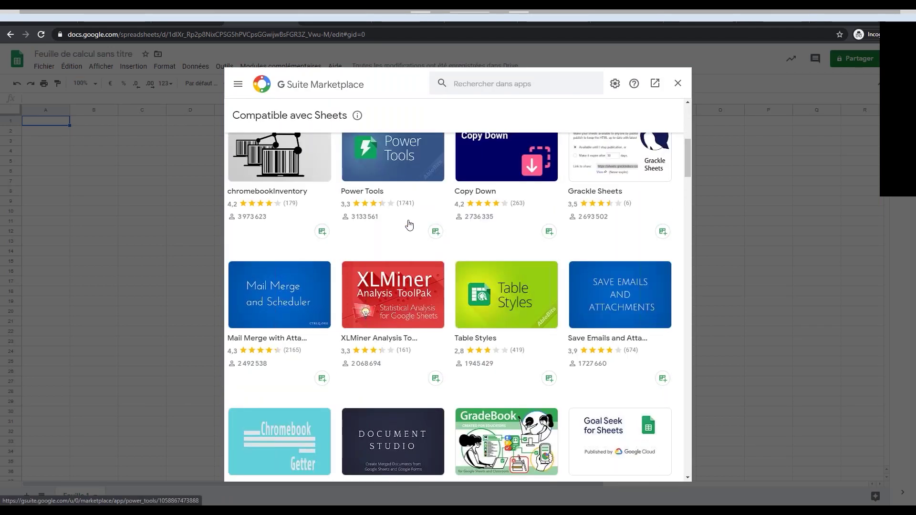
{"action": "scroll", "coordinate": [523, 225], "scroll_direction": "down", "scroll_amount": 1}
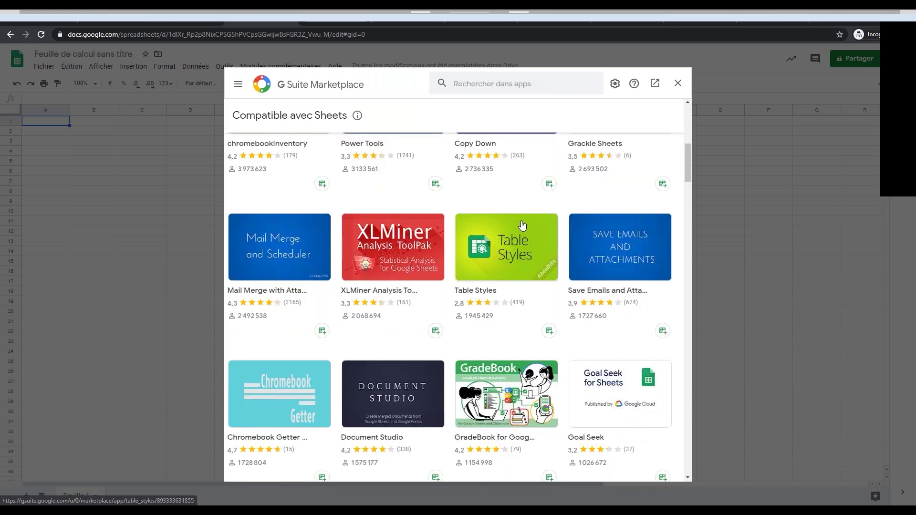
{"action": "scroll", "coordinate": [523, 225], "scroll_direction": "up", "scroll_amount": 2}
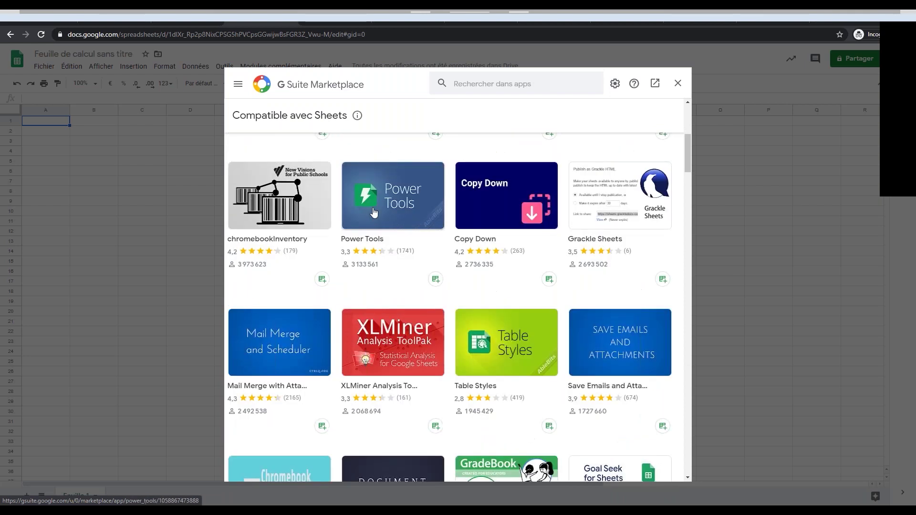
{"action": "scroll", "coordinate": [525, 238], "scroll_direction": "down", "scroll_amount": 4}
{"action": "scroll", "coordinate": [592, 301], "scroll_direction": "down", "scroll_amount": 5}
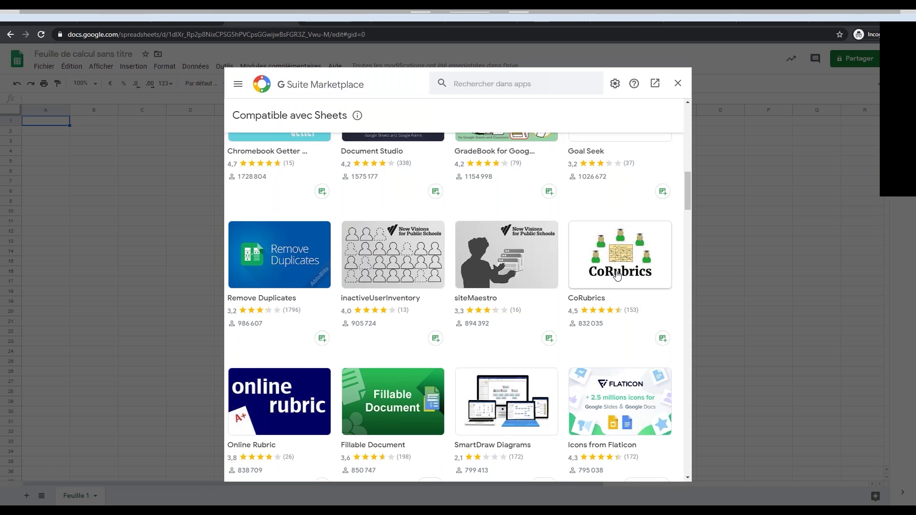
{"action": "scroll", "coordinate": [556, 353], "scroll_direction": "down", "scroll_amount": 1}
{"action": "scroll", "coordinate": [564, 384], "scroll_direction": "down", "scroll_amount": 5}
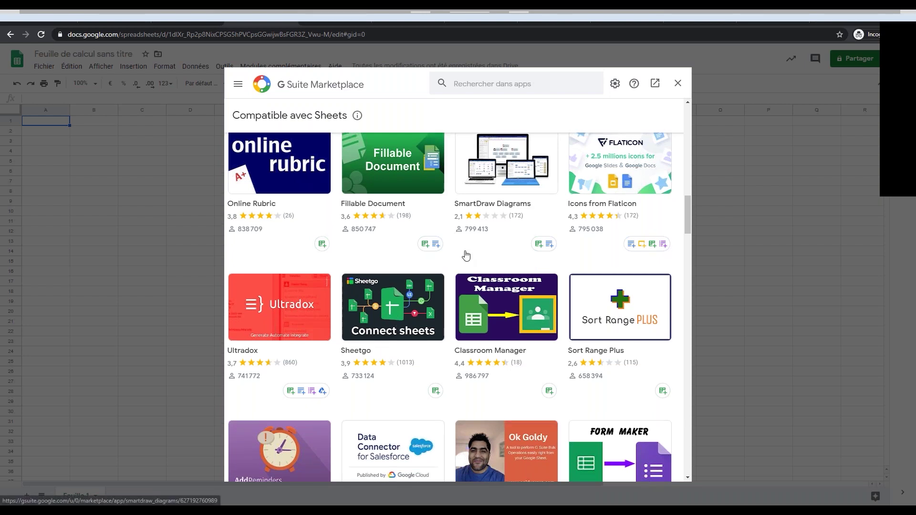
{"action": "scroll", "coordinate": [462, 258], "scroll_direction": "down", "scroll_amount": 4}
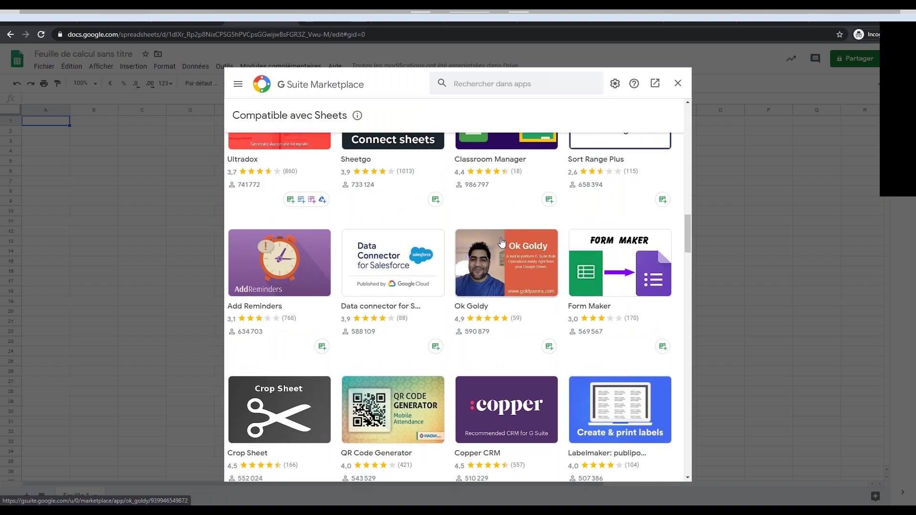
{"action": "scroll", "coordinate": [502, 243], "scroll_direction": "down", "scroll_amount": 6}
{"action": "scroll", "coordinate": [386, 289], "scroll_direction": "down", "scroll_amount": 10}
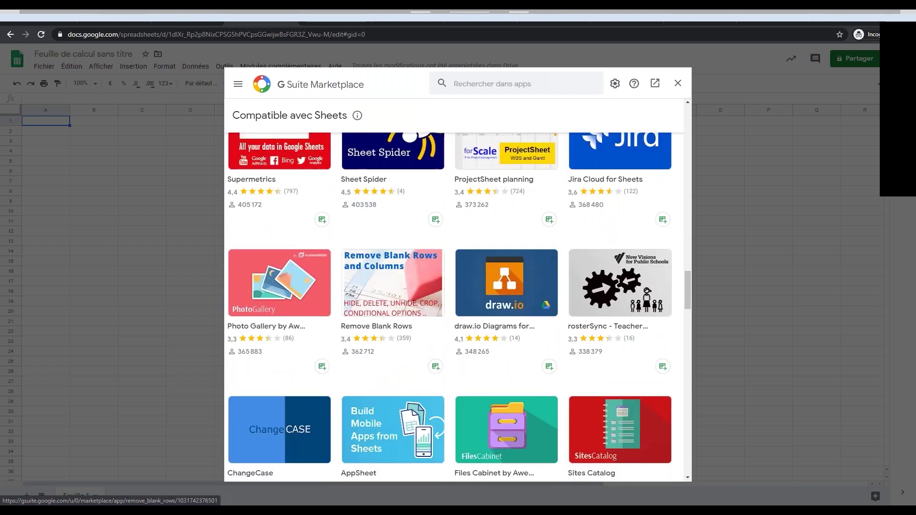
{"action": "scroll", "coordinate": [496, 273], "scroll_direction": "down", "scroll_amount": 4}
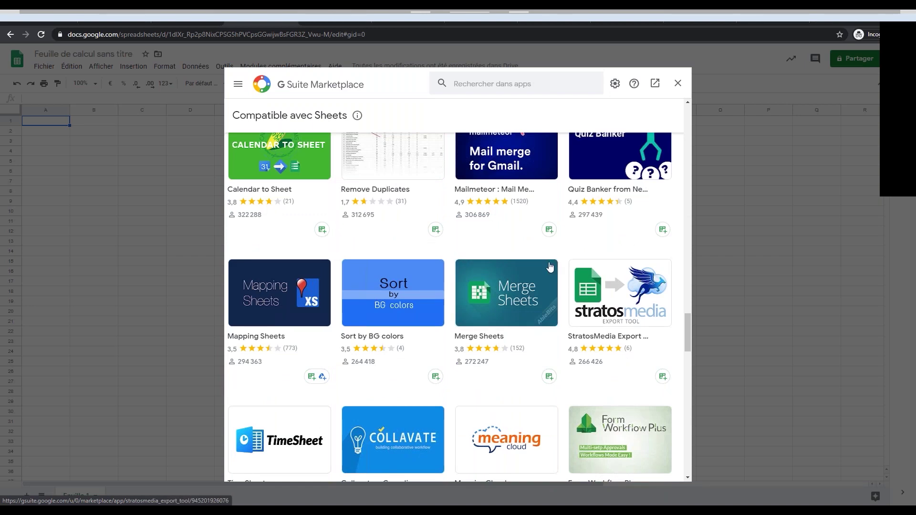
{"action": "scroll", "coordinate": [550, 267], "scroll_direction": "down", "scroll_amount": 5}
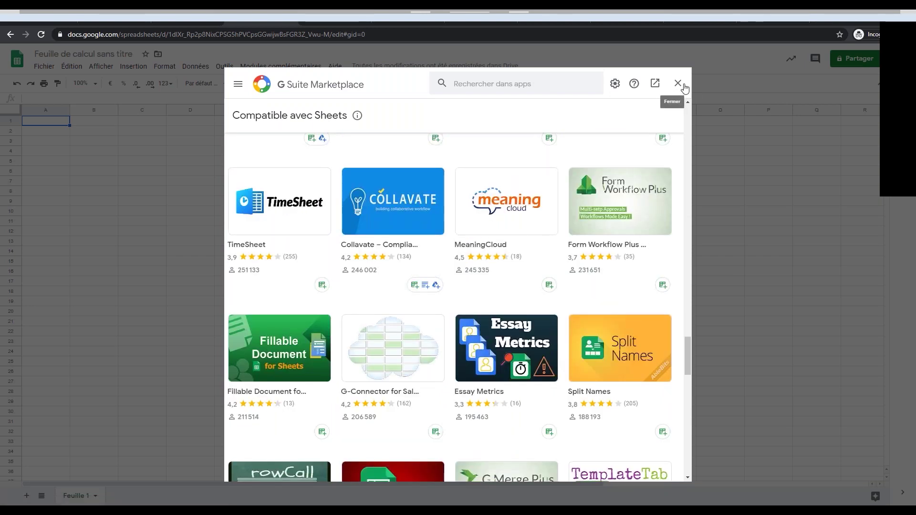
{"action": "scroll", "coordinate": [503, 264], "scroll_direction": "down", "scroll_amount": 4}
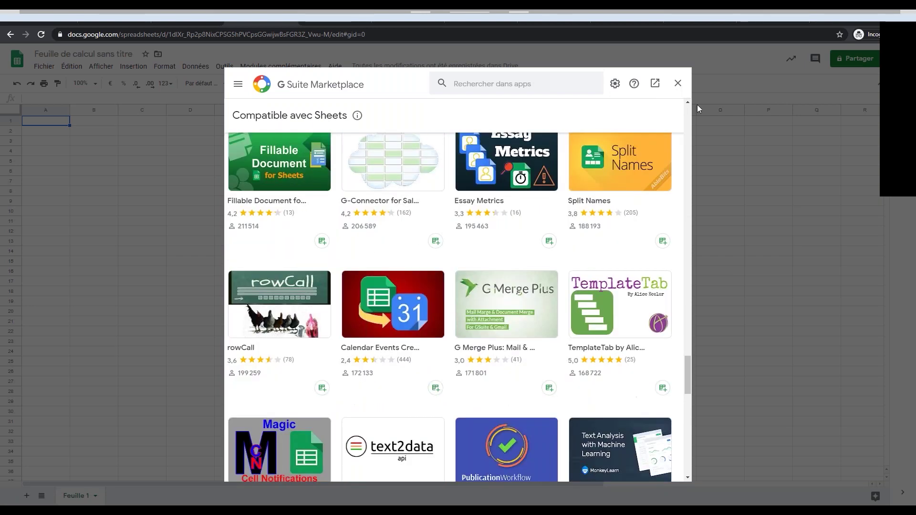
Close the Sheets add-on marketplace and switch over to Google Slides.
{"action": "left_click", "coordinate": [678, 83]}
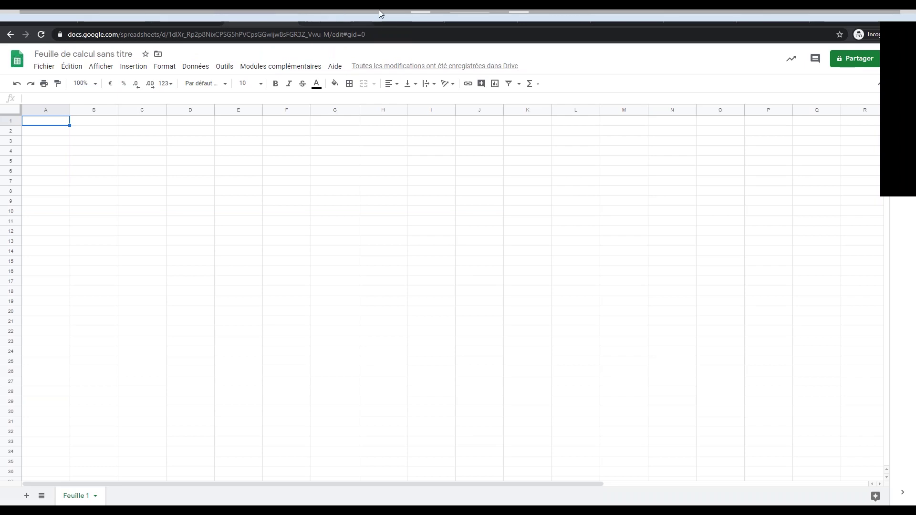
{"action": "left_click", "coordinate": [319, 21]}
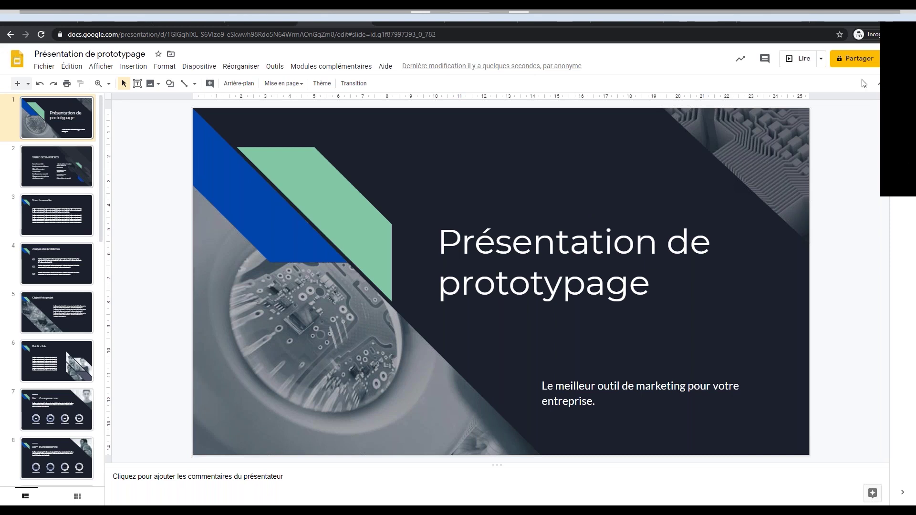
Present the deck full screen, advance to slide 5 'Objectif du projet', then exit.
{"action": "left_click", "coordinate": [800, 58]}
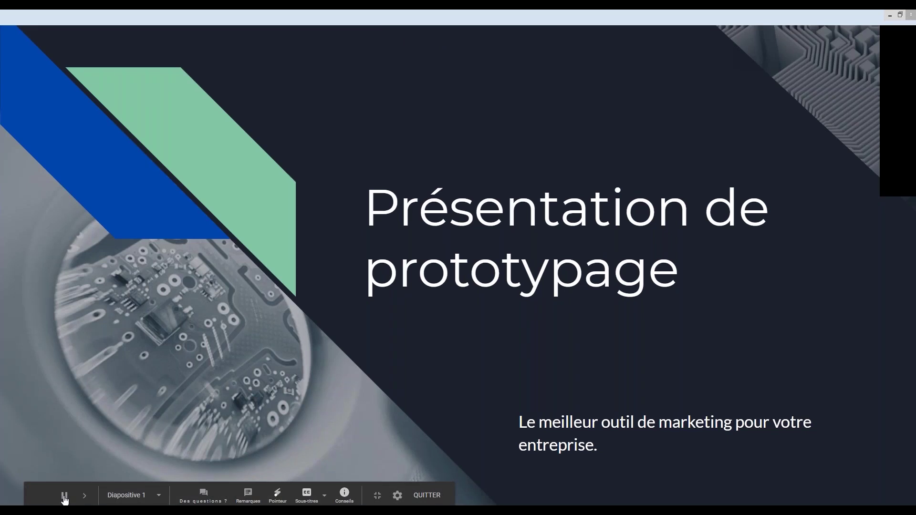
{"action": "left_click", "coordinate": [85, 496]}
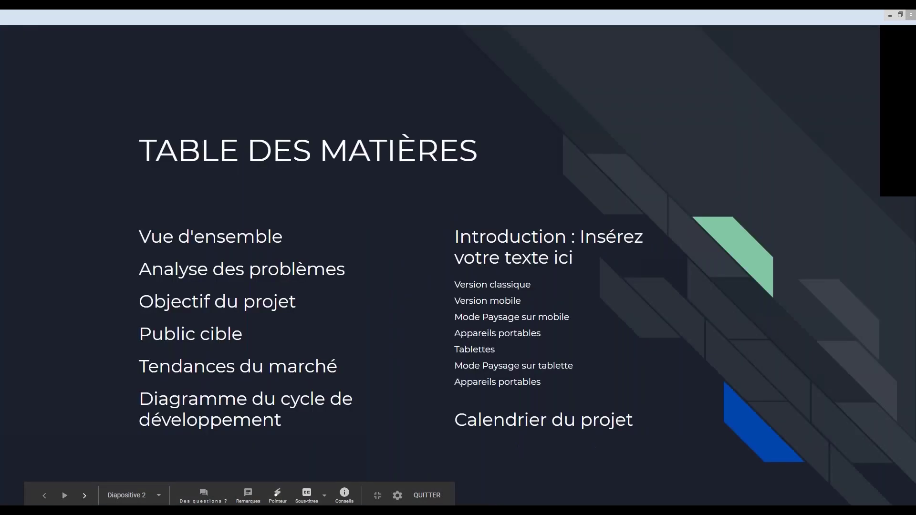
{"action": "left_click", "coordinate": [85, 496]}
{"action": "left_click", "coordinate": [85, 496]}
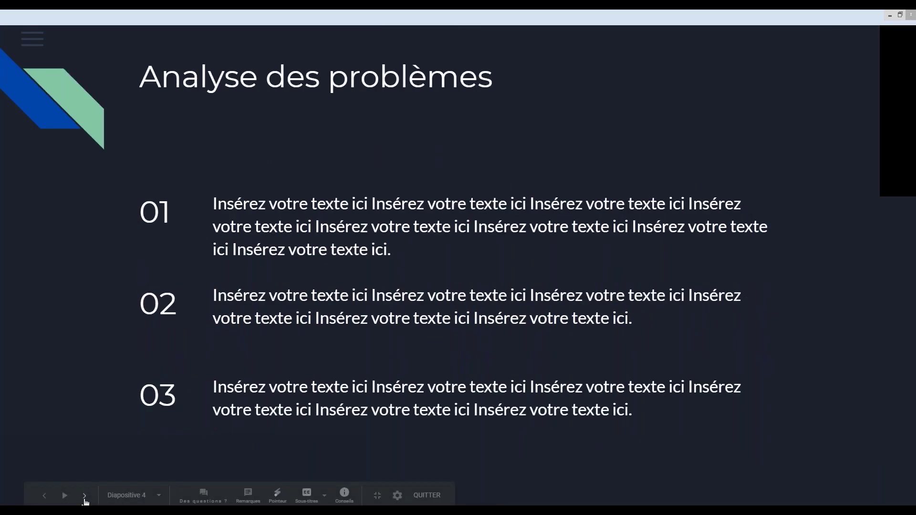
{"action": "left_click", "coordinate": [84, 497]}
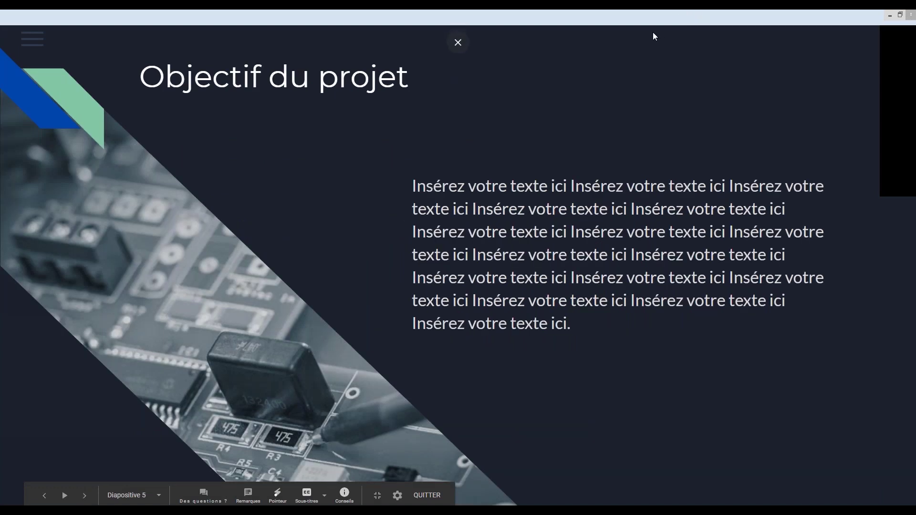
{"action": "key", "text": "Escape"}
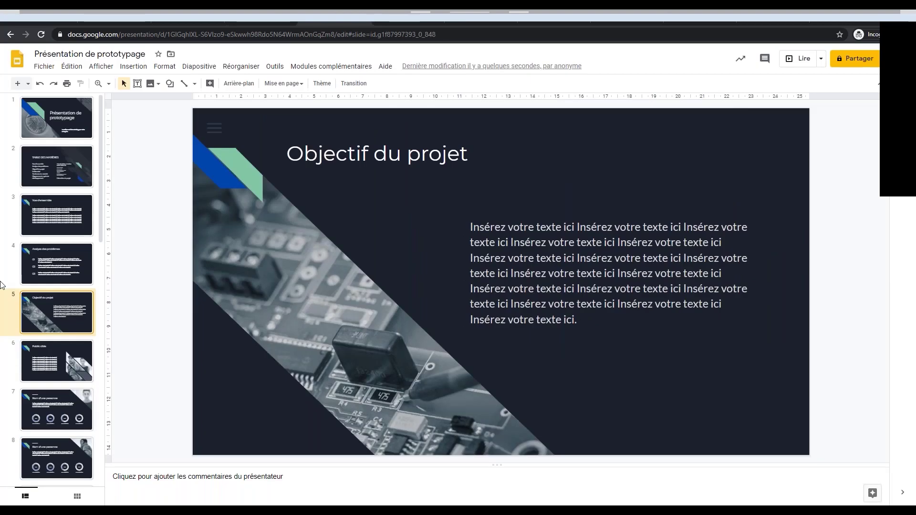
Select slide 10, the development cycle diagram, and browse the Afficher, Insertion and add-ons menus.
{"action": "scroll", "coordinate": [41, 338], "scroll_direction": "down", "scroll_amount": 5}
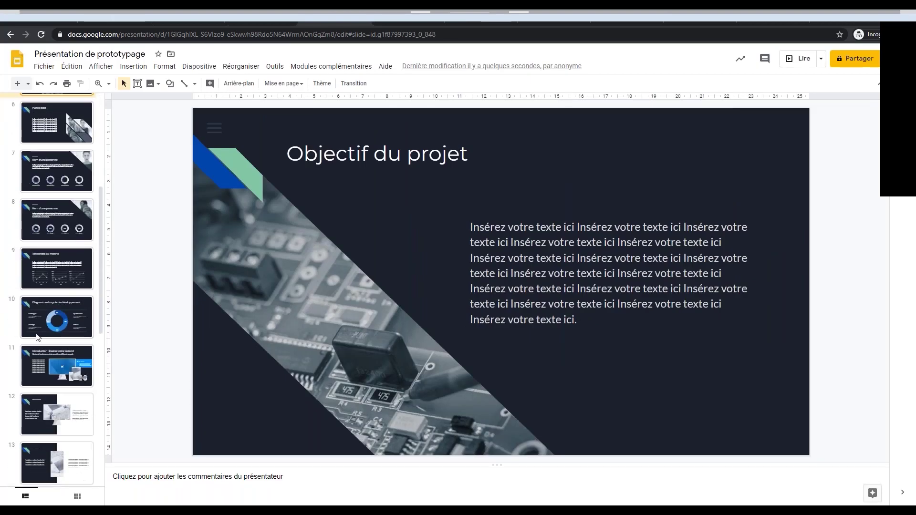
{"action": "left_click", "coordinate": [51, 326]}
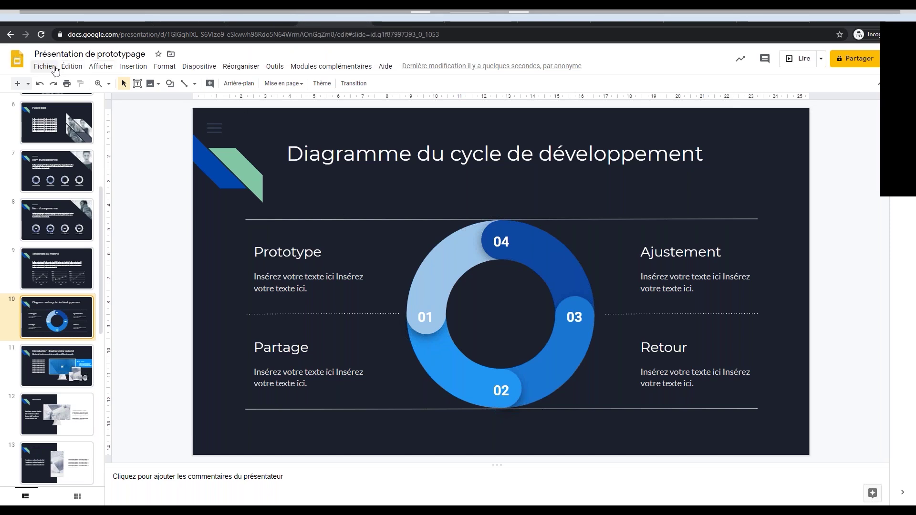
{"action": "left_click", "coordinate": [95, 68]}
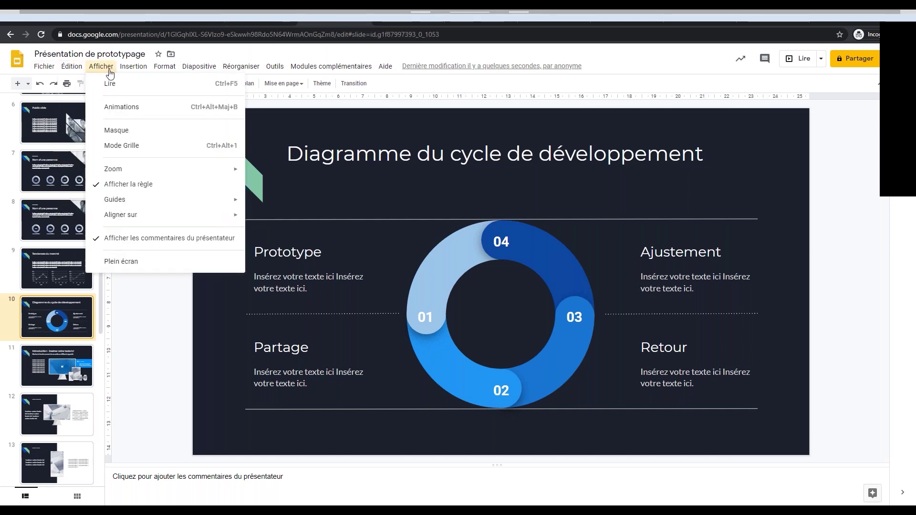
{"action": "mouse_move", "coordinate": [128, 74]}
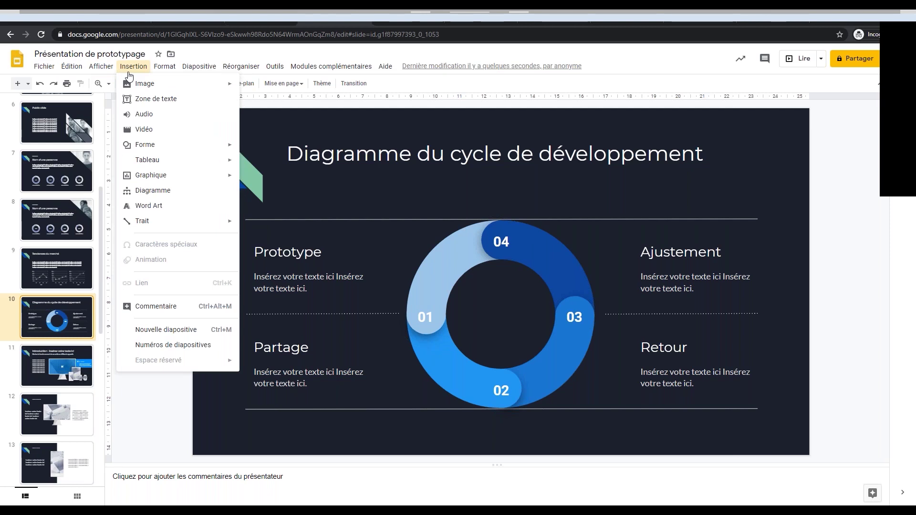
{"action": "mouse_move", "coordinate": [331, 66]}
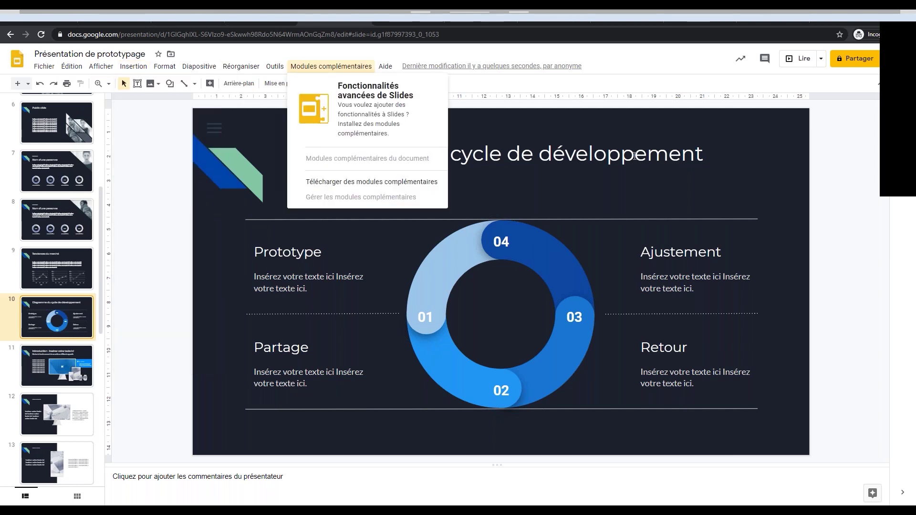
{"action": "left_click", "coordinate": [807, 198]}
Glance at the Docs document, return to the presentation, and open its sharing dialog.
{"action": "left_click", "coordinate": [243, 12]}
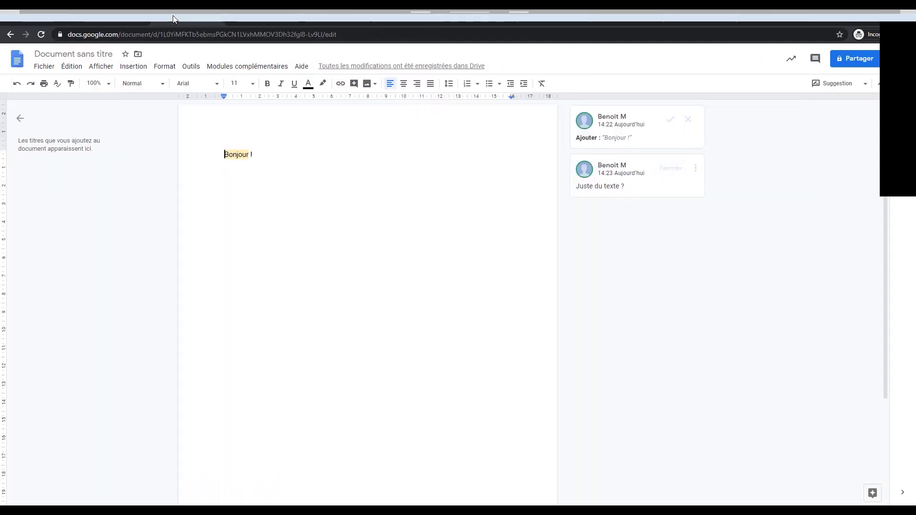
{"action": "left_click", "coordinate": [328, 9]}
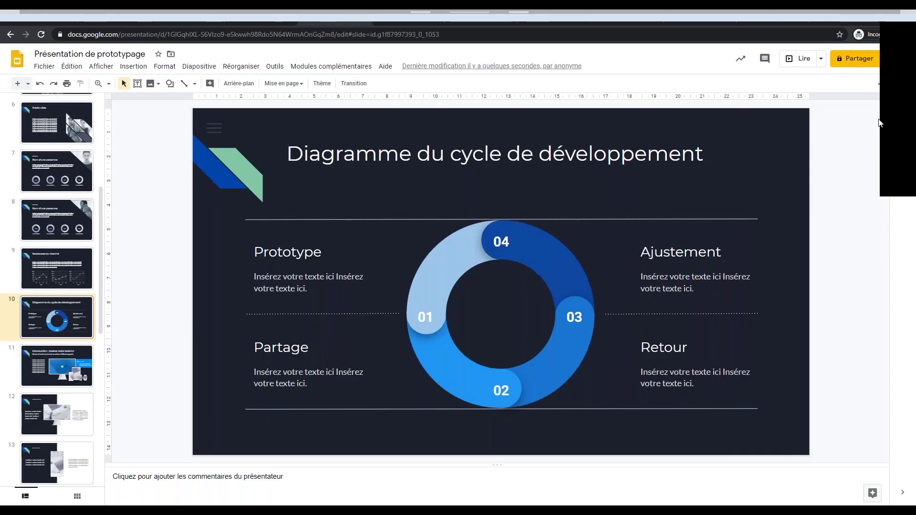
{"action": "left_click", "coordinate": [854, 59]}
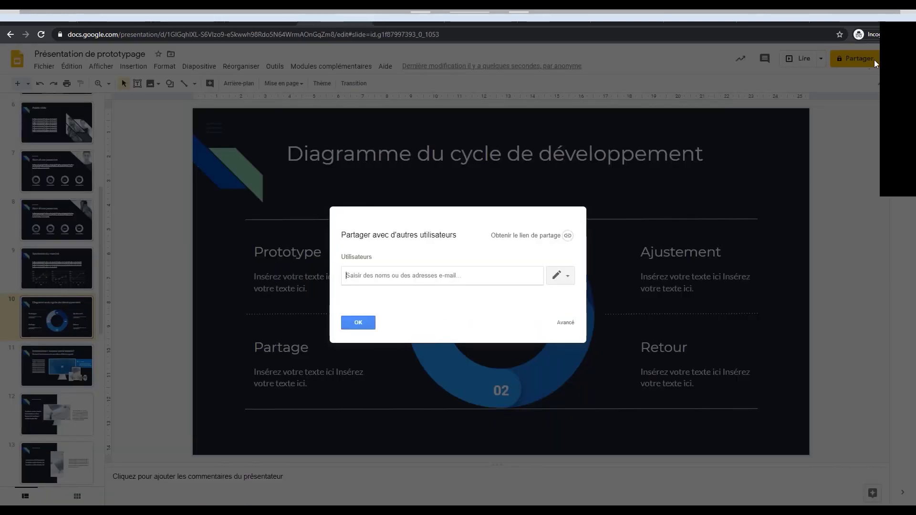
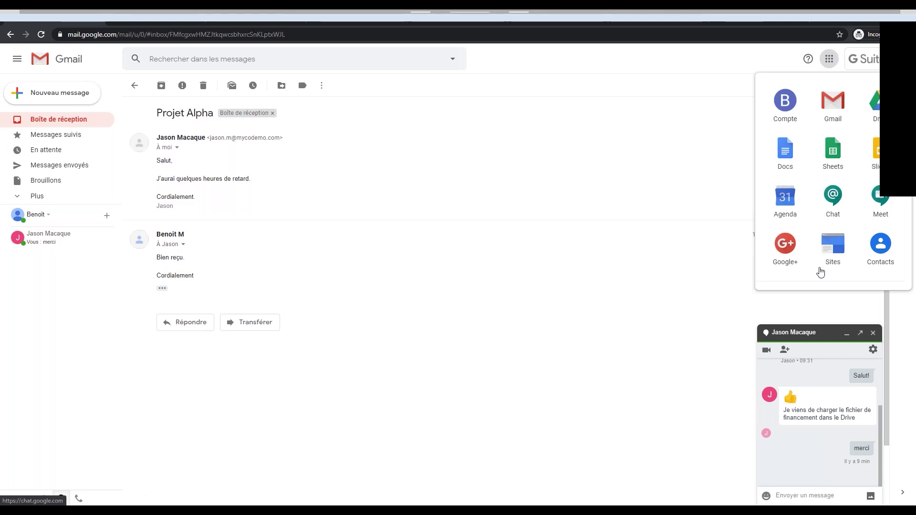
Open Google Agenda from Gmail's apps launcher, landing on the March 2020 week view.
{"action": "left_click", "coordinate": [147, 10]}
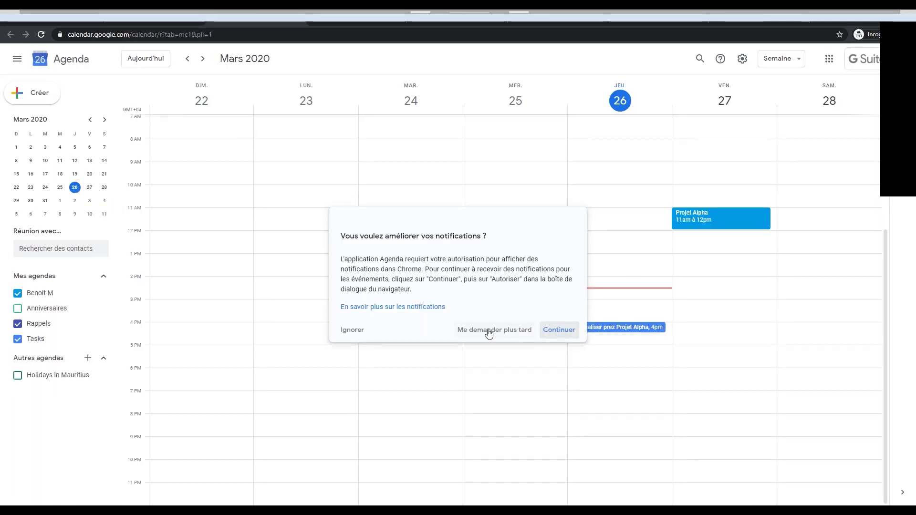
Ignore the notifications prompt, then draft an event, view its conferencing options, and discard it.
{"action": "left_click", "coordinate": [353, 330]}
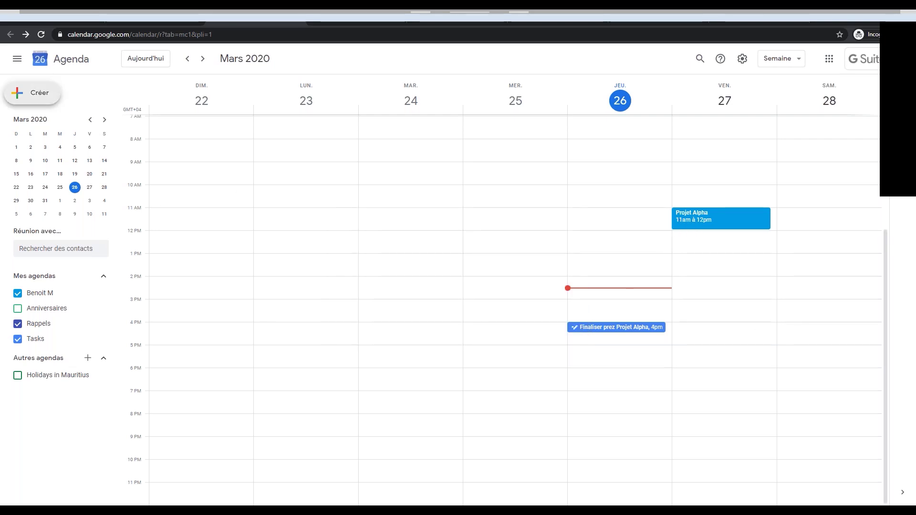
{"action": "left_click", "coordinate": [33, 92]}
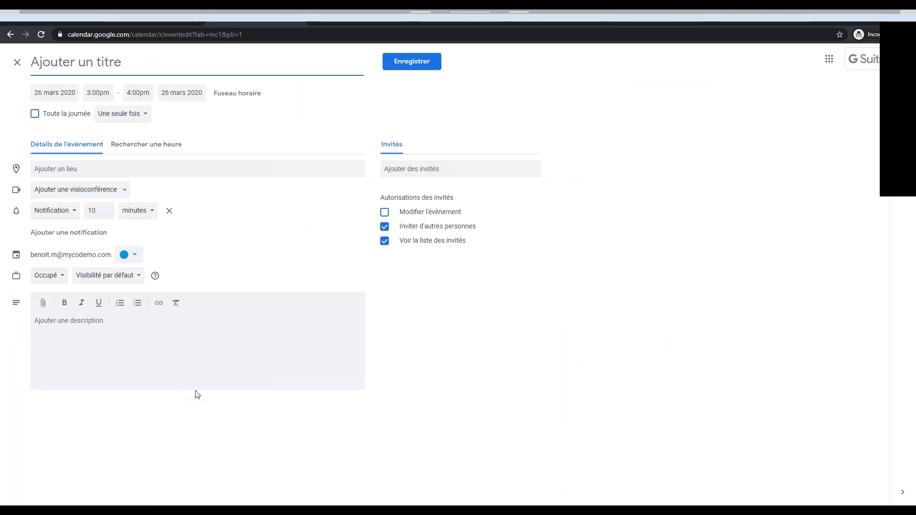
{"action": "left_click", "coordinate": [102, 190]}
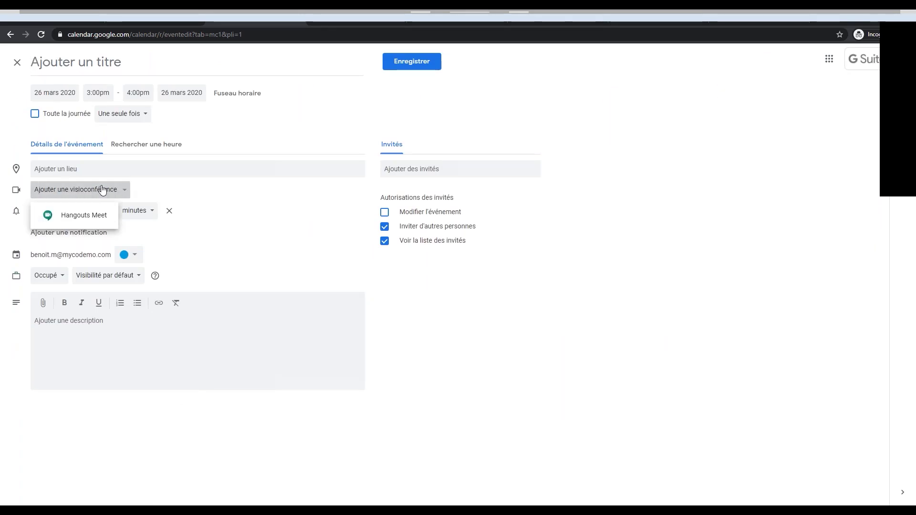
{"action": "left_click", "coordinate": [161, 194]}
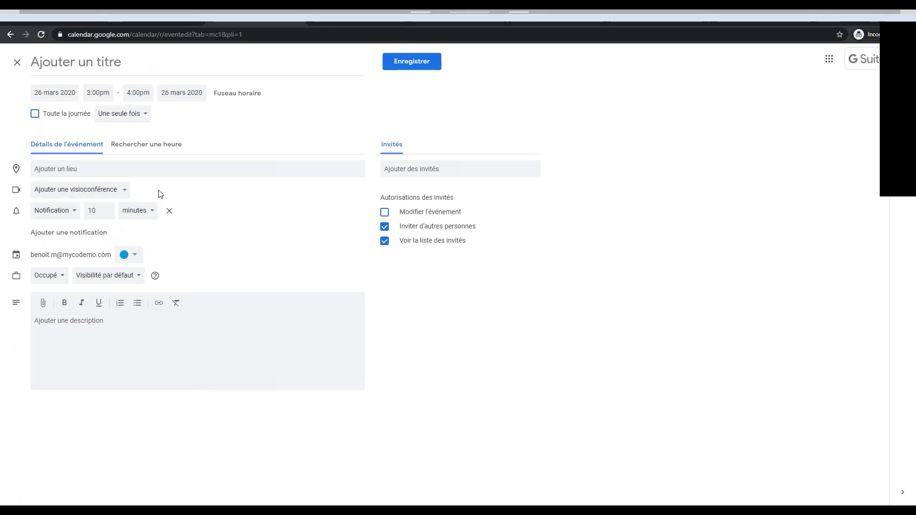
{"action": "left_click", "coordinate": [17, 62]}
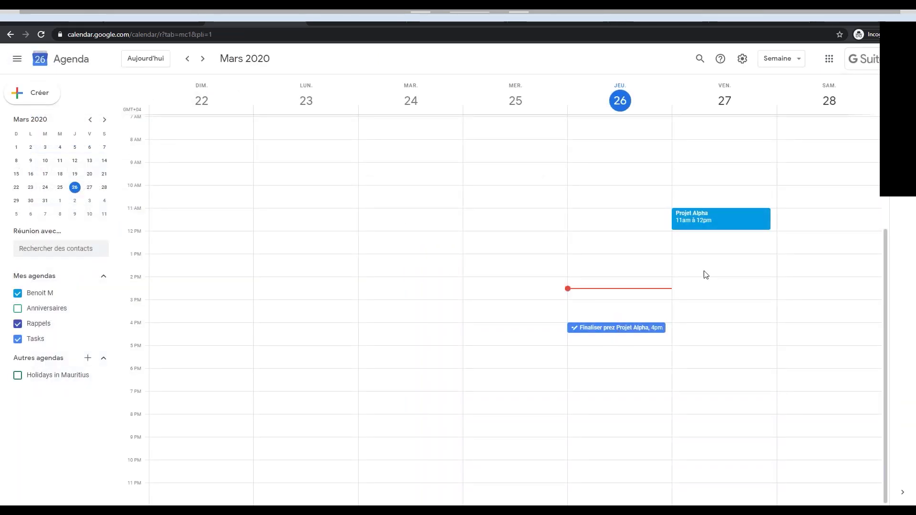
Open the Projet Alpha event's full edit page and view its video conferencing choices.
{"action": "left_click", "coordinate": [705, 217]}
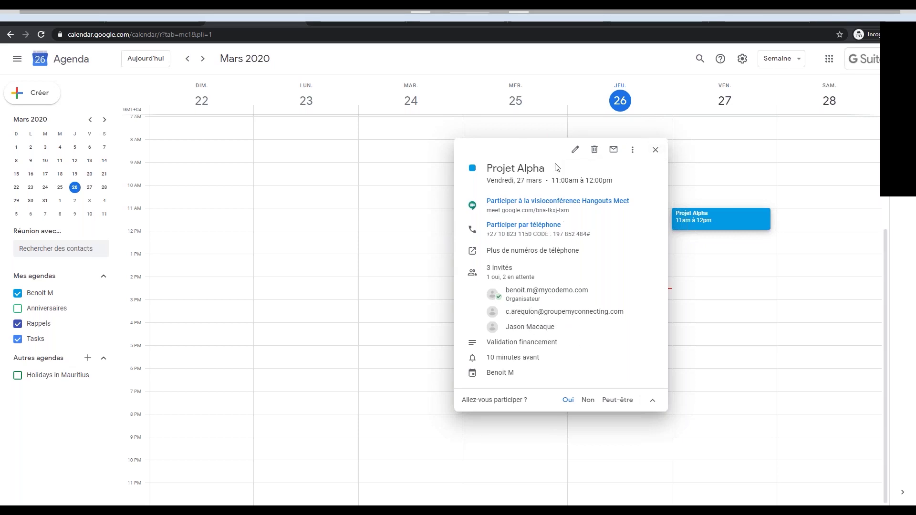
{"action": "left_click", "coordinate": [575, 149]}
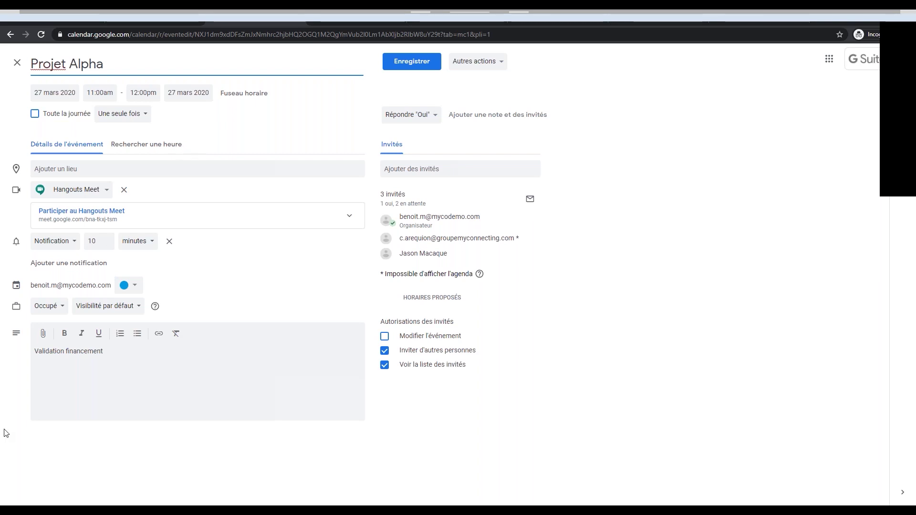
{"action": "left_click", "coordinate": [108, 191]}
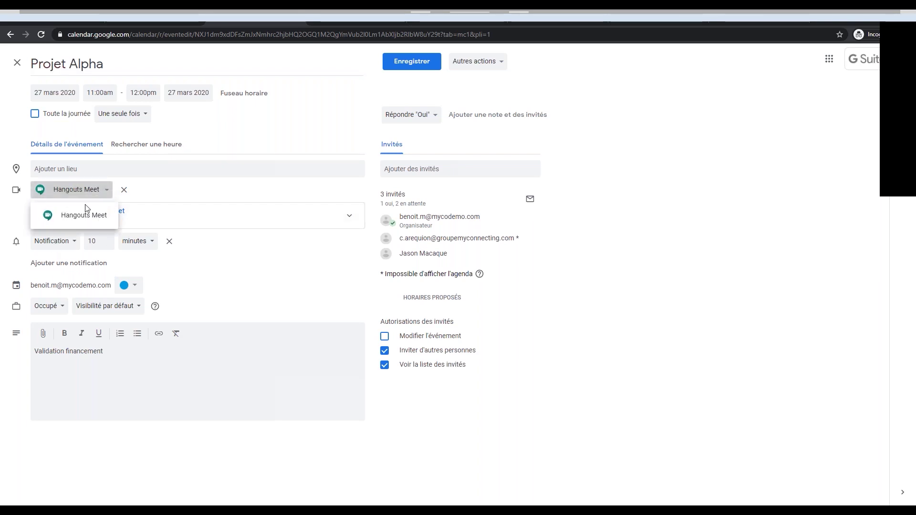
{"action": "left_click", "coordinate": [162, 193]}
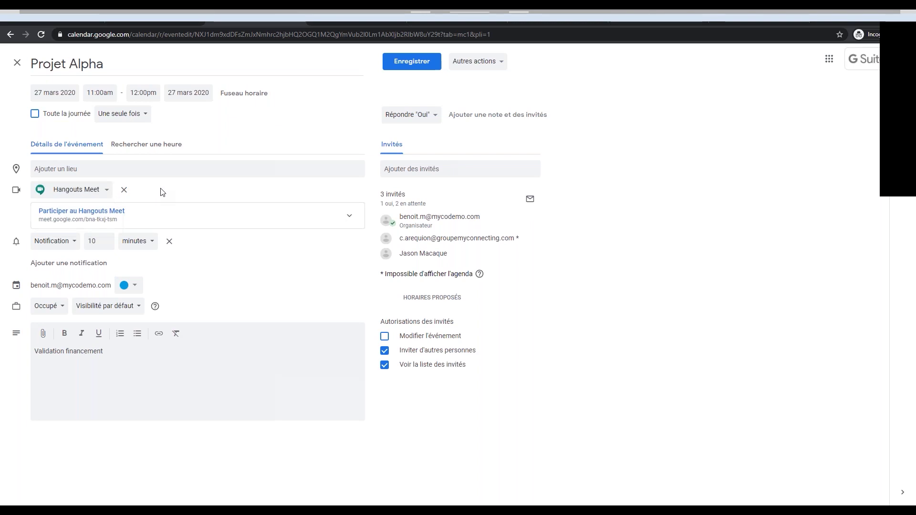
Expand and collapse the Meet dial-in details, keeping Hangouts Meet as the conferencing option.
{"action": "left_click", "coordinate": [310, 221]}
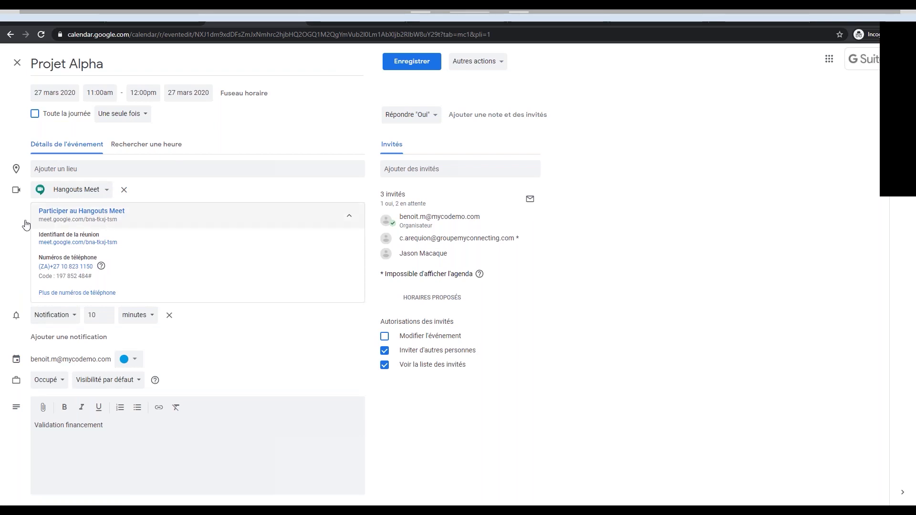
{"action": "left_click", "coordinate": [350, 216]}
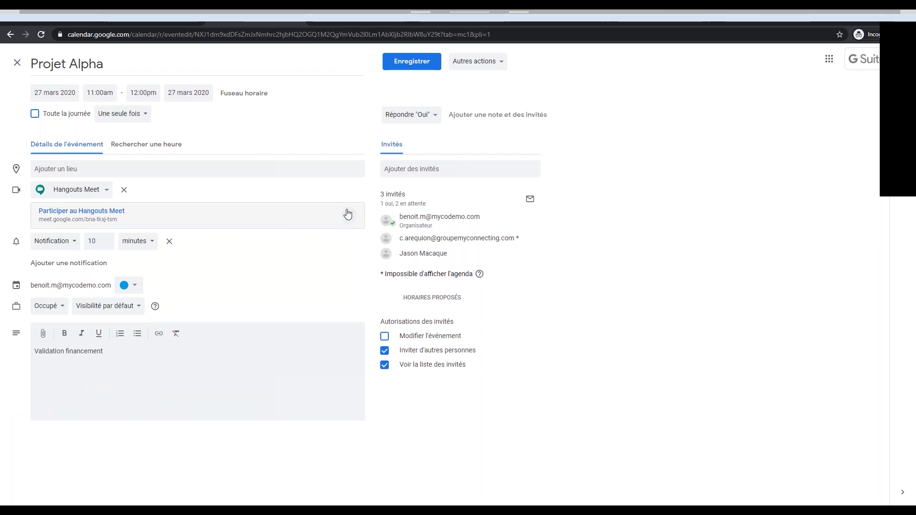
{"action": "left_click", "coordinate": [106, 191]}
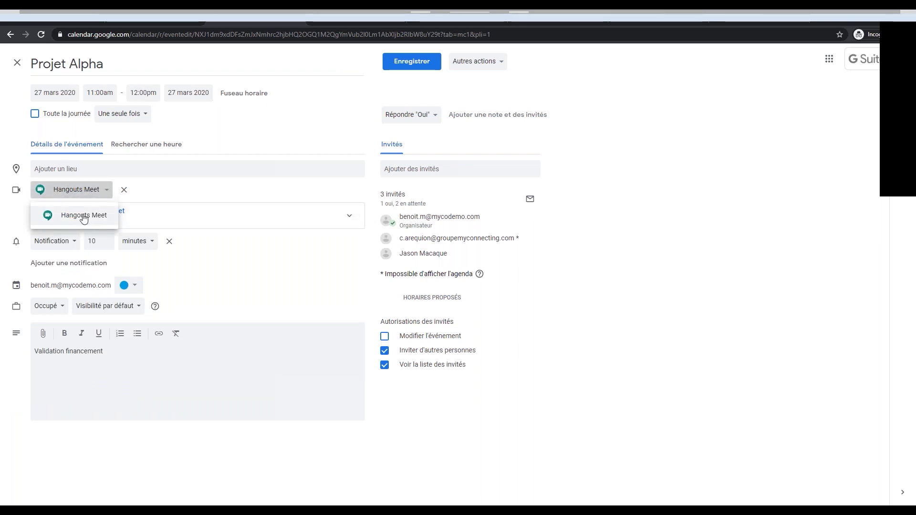
{"action": "left_click", "coordinate": [152, 192]}
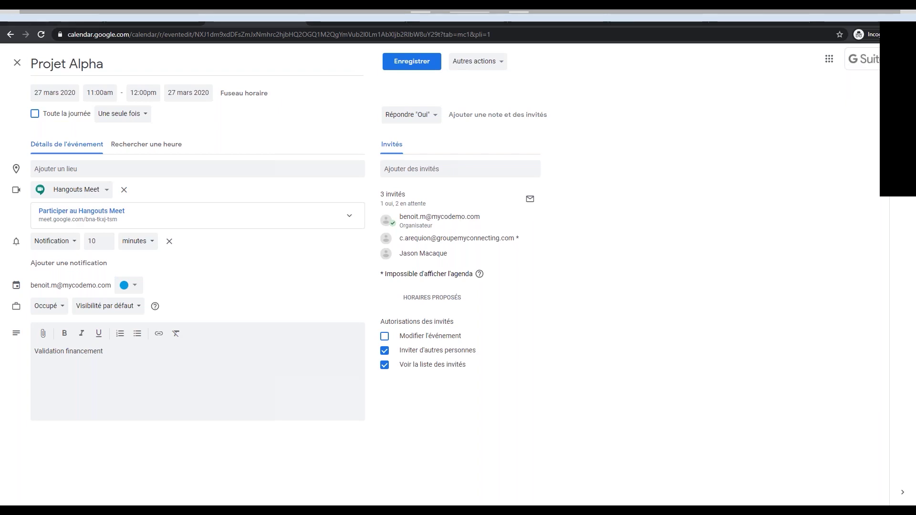
{"action": "left_click", "coordinate": [103, 192]}
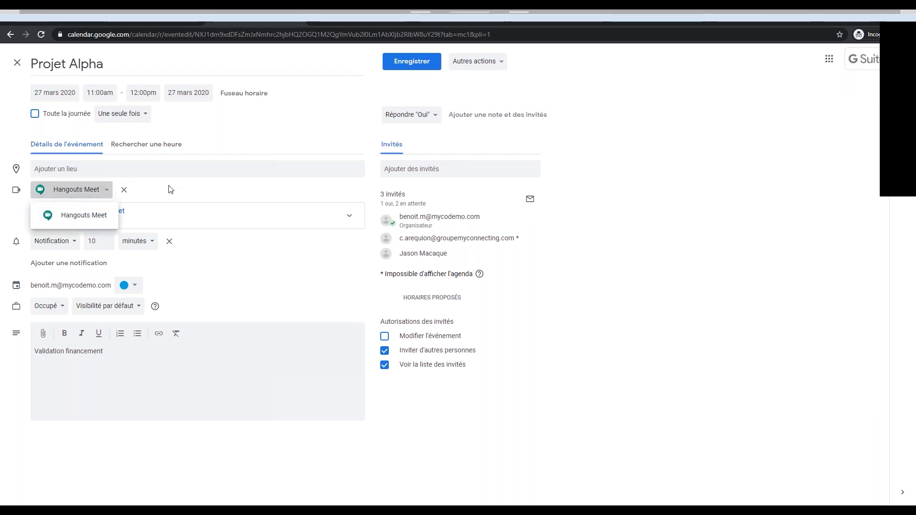
{"action": "left_click", "coordinate": [56, 192]}
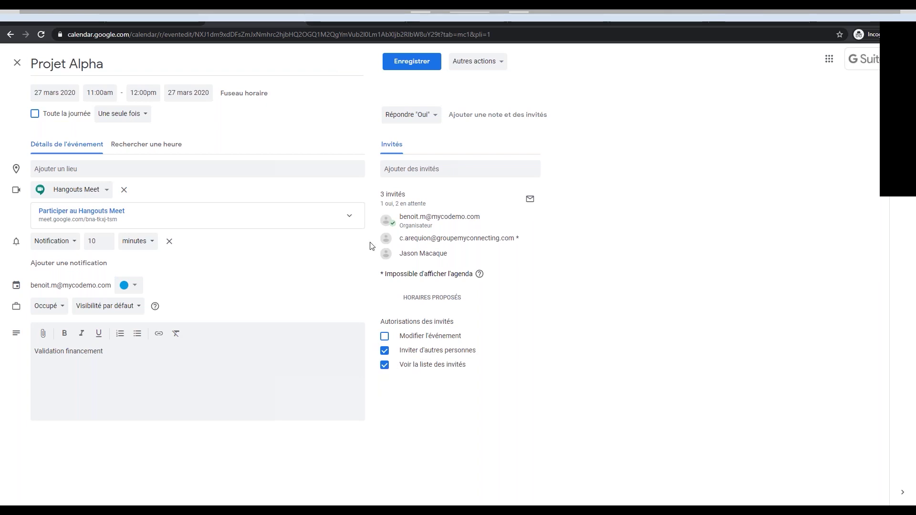
Close the editor, reopen Projet Alpha's details, and join its Hangouts Meet video call.
{"action": "left_click", "coordinate": [17, 62]}
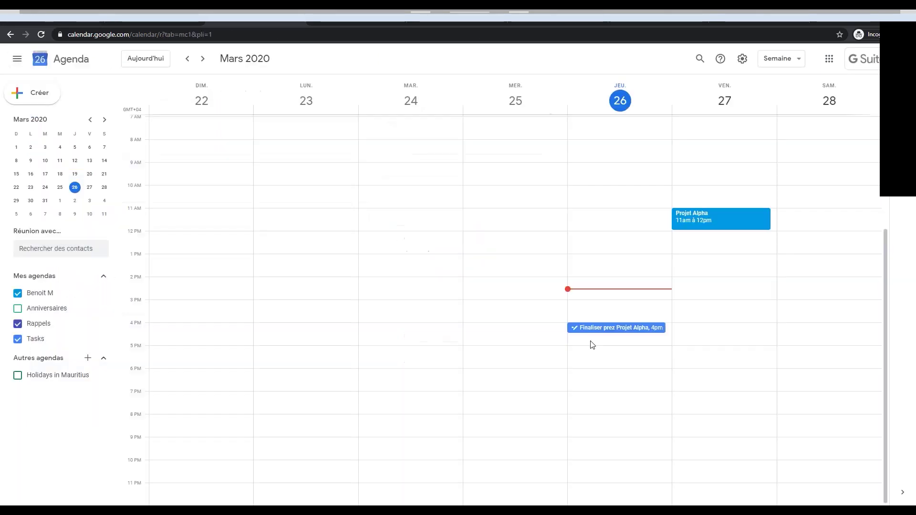
{"action": "left_click", "coordinate": [609, 328]}
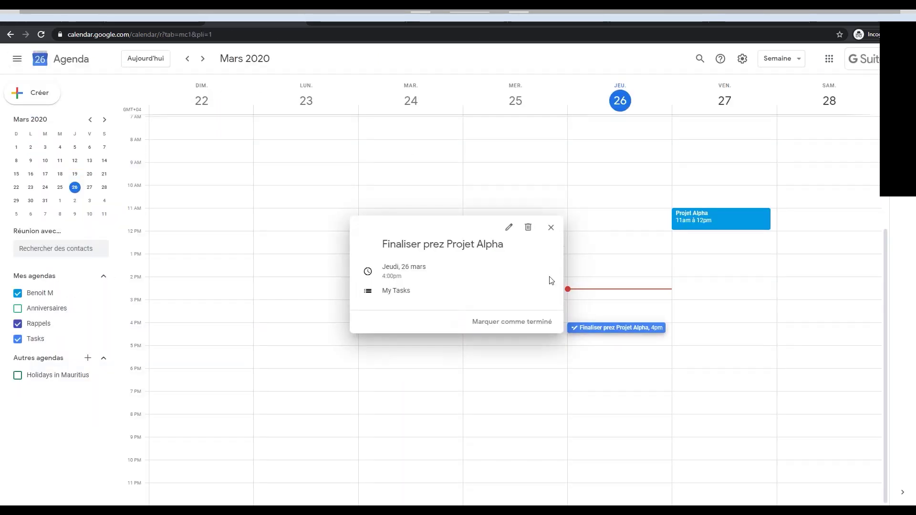
{"action": "left_click", "coordinate": [722, 213]}
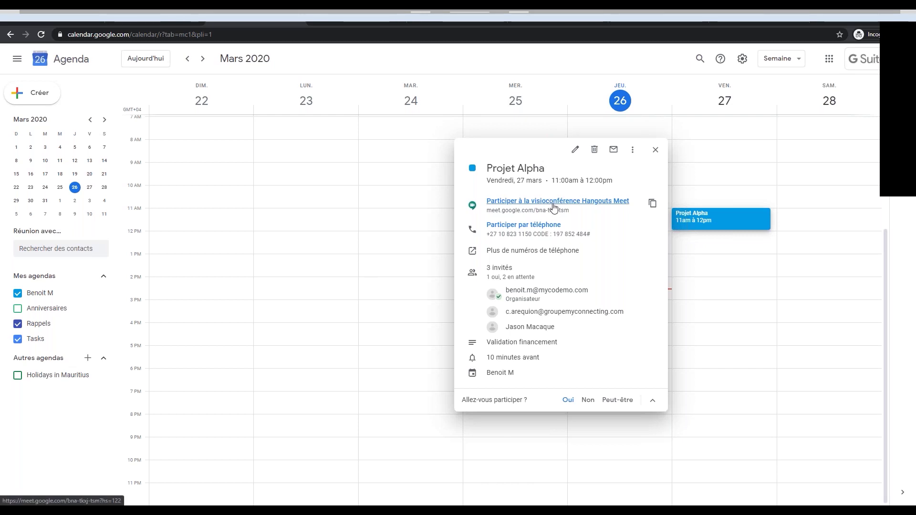
{"action": "left_click", "coordinate": [554, 207]}
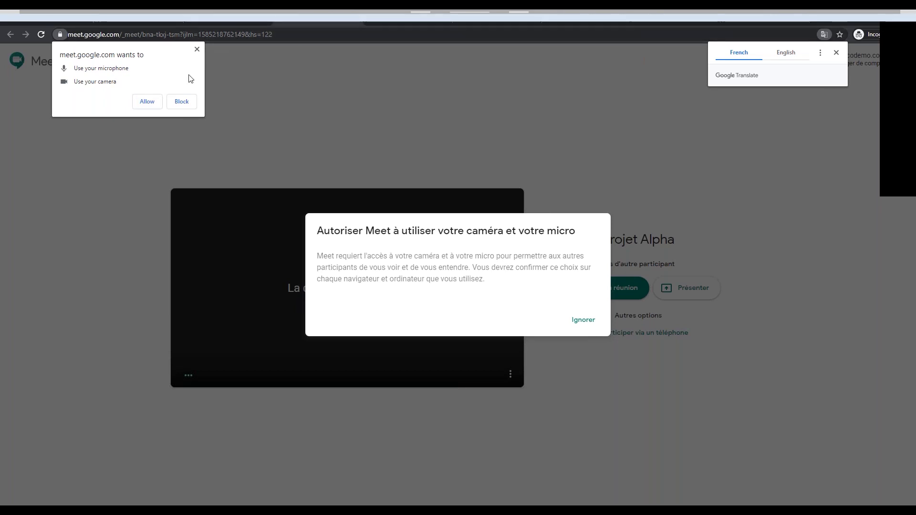
Allow camera and microphone, join the Projet Alpha meeting with the camera off, then hang up.
{"action": "left_click", "coordinate": [147, 102]}
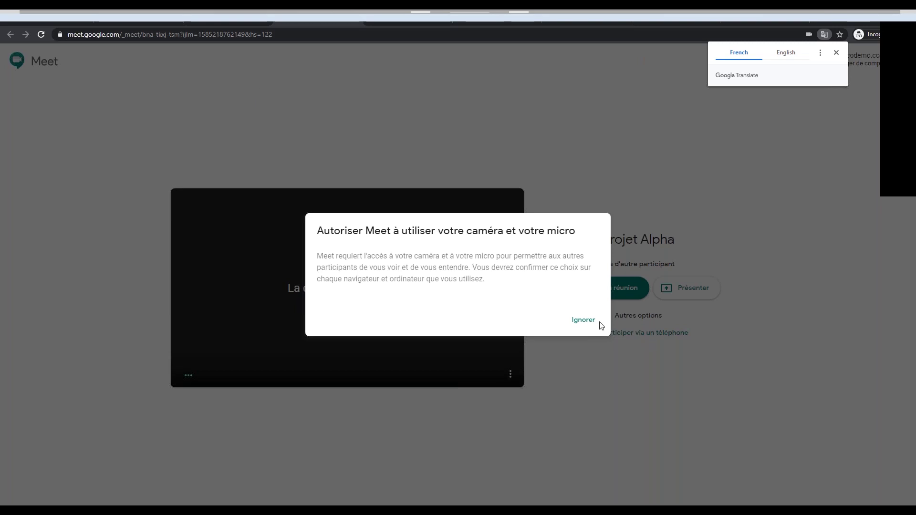
{"action": "left_click", "coordinate": [584, 326]}
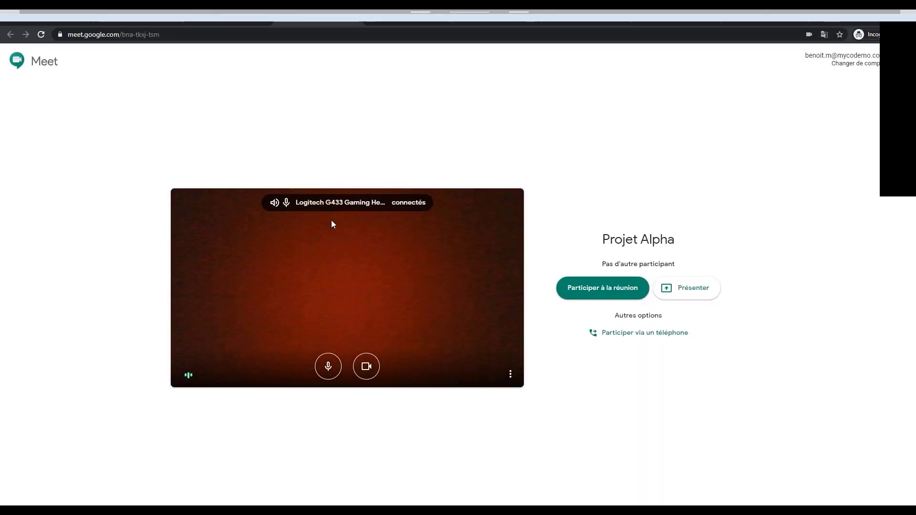
{"action": "left_click", "coordinate": [365, 372]}
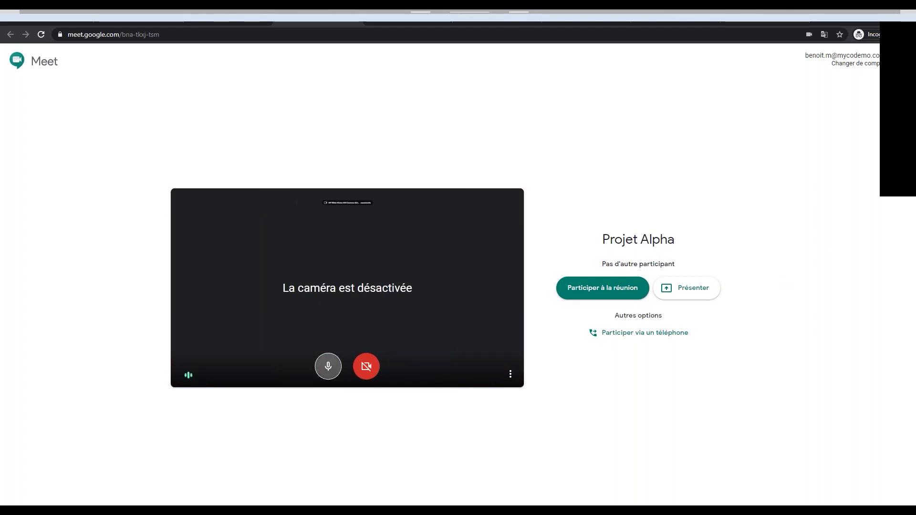
{"action": "left_click", "coordinate": [610, 290]}
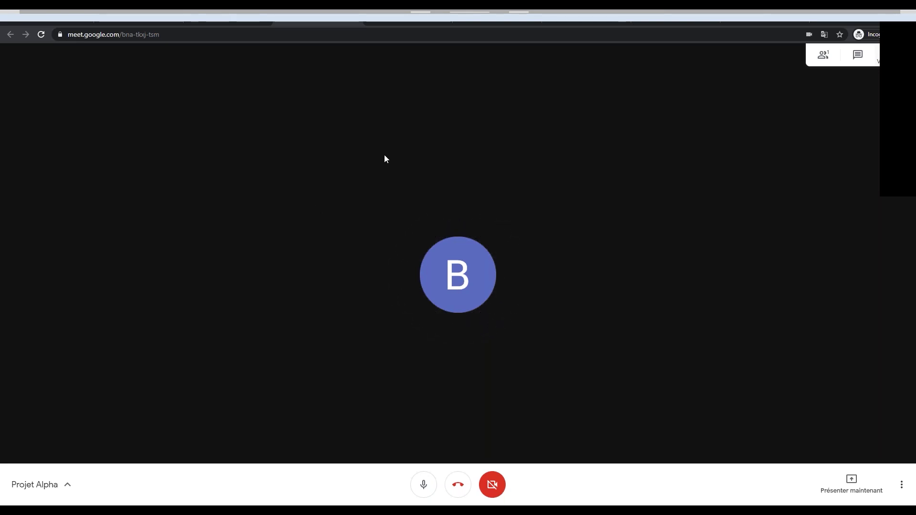
{"action": "left_click", "coordinate": [458, 485]}
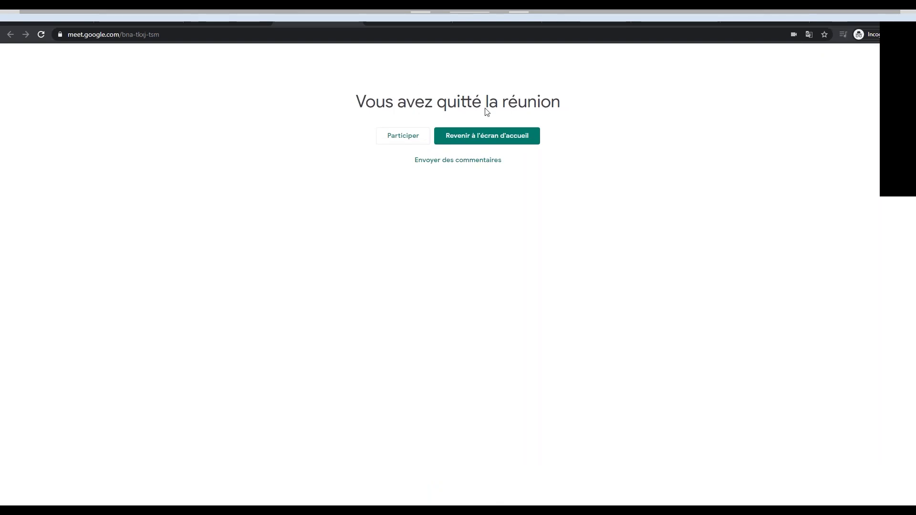
Return to Calendar and review the Projet Alpha event's details, including its dial-in number.
{"action": "left_click", "coordinate": [291, 18]}
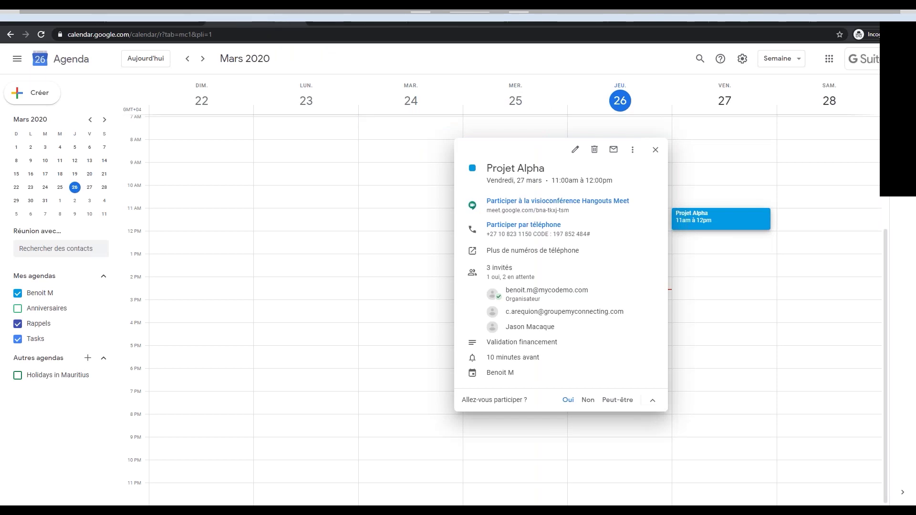
{"action": "mouse_move", "coordinate": [491, 234]}
{"action": "left_mouse_down"}
{"action": "mouse_move", "coordinate": [534, 233]}
{"action": "mouse_move", "coordinate": [486, 235]}
{"action": "left_mouse_up"}
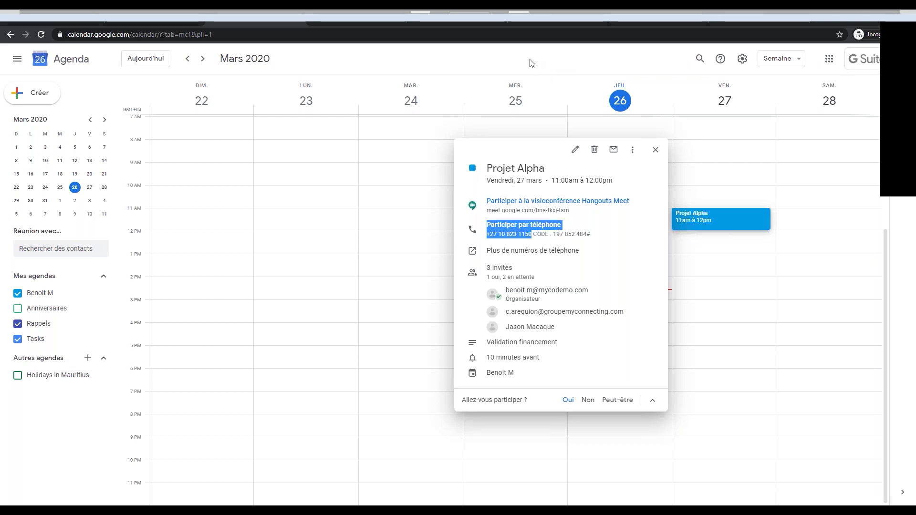
{"action": "left_click", "coordinate": [543, 64]}
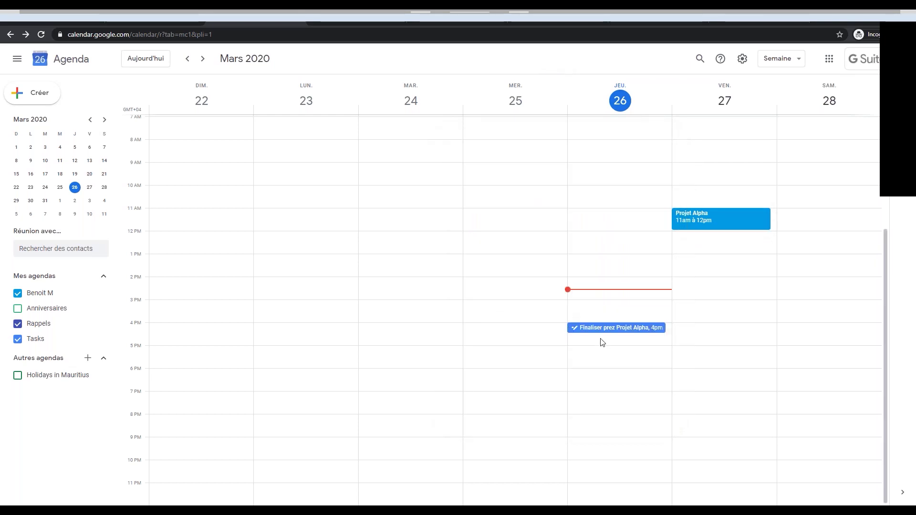
{"action": "key", "text": "alt+Right"}
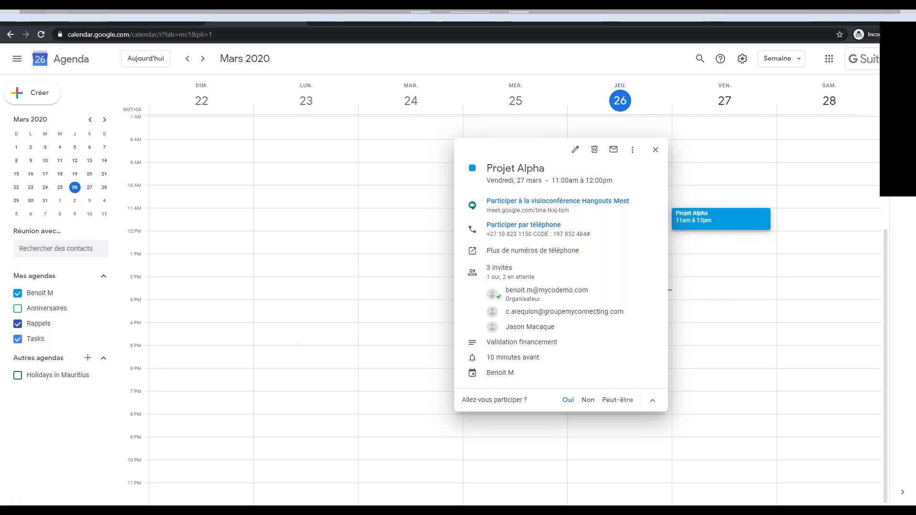
{"action": "left_click", "coordinate": [655, 150]}
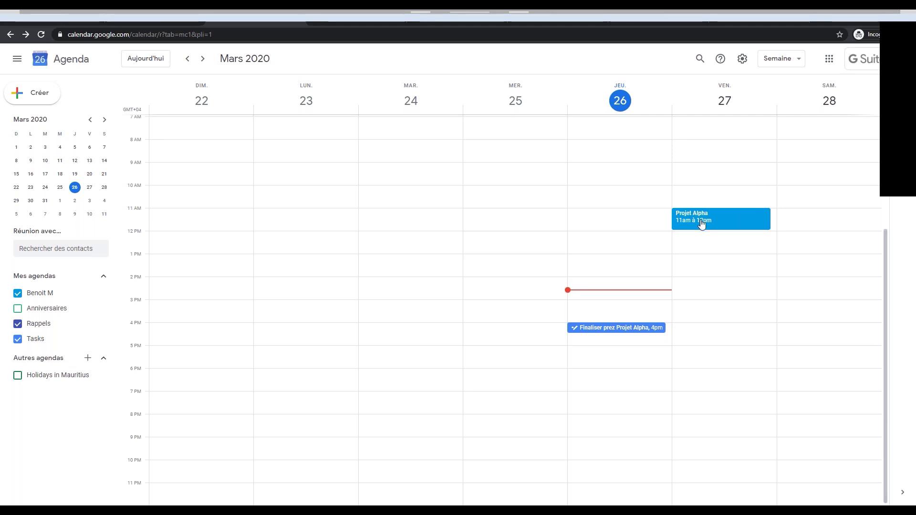
Review the Finaliser prez Projet Alpha task's details and close them.
{"action": "left_click", "coordinate": [600, 327]}
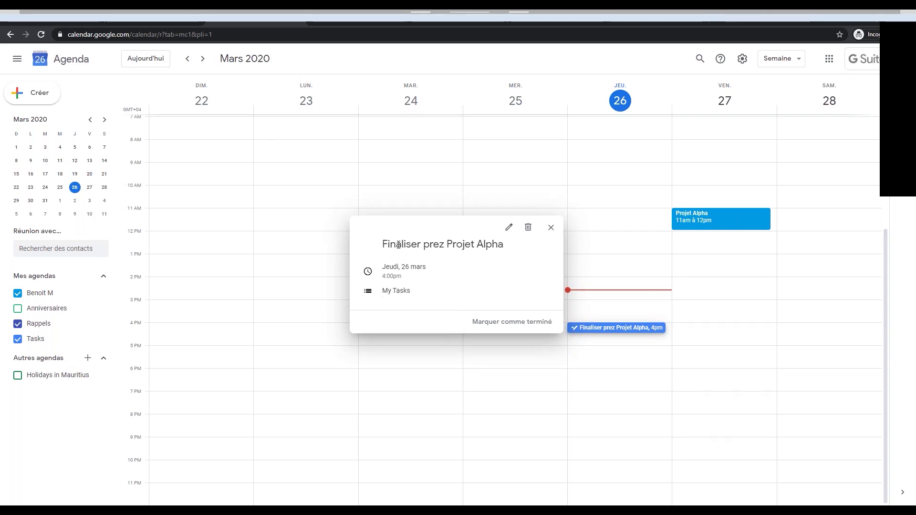
{"action": "left_click_drag", "start_coordinate": [395, 245], "coordinate": [522, 272]}
{"action": "left_click", "coordinate": [420, 239]}
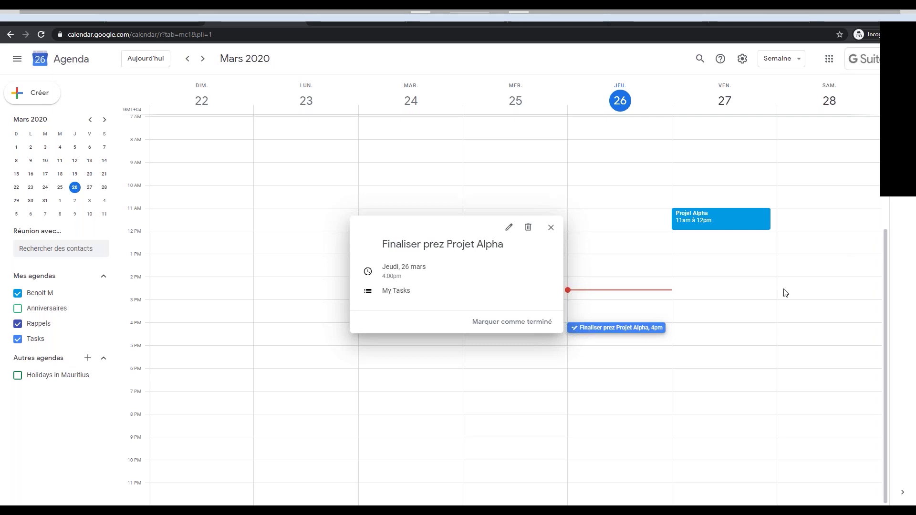
{"action": "left_click", "coordinate": [550, 232]}
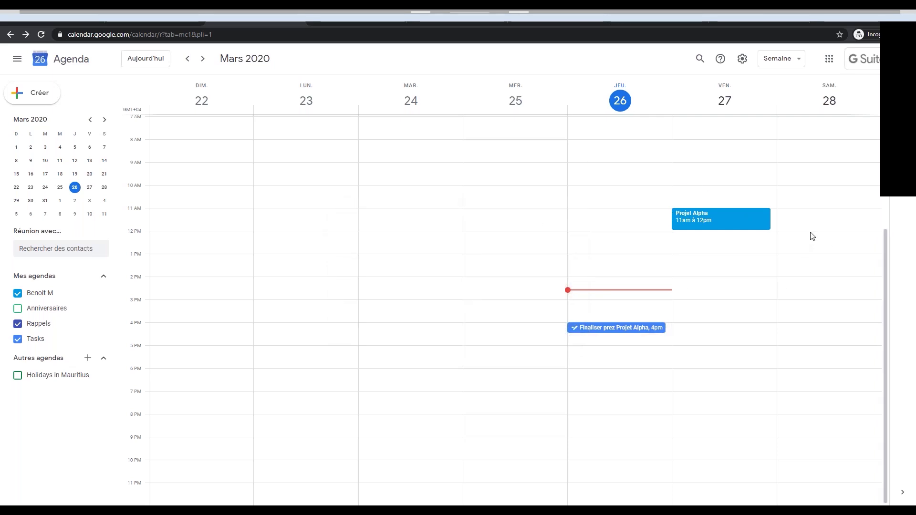
Create an event titled 'RDV Medecins' on Saturday 28 March, 11am–12pm, and save it.
{"action": "left_click", "coordinate": [800, 219]}
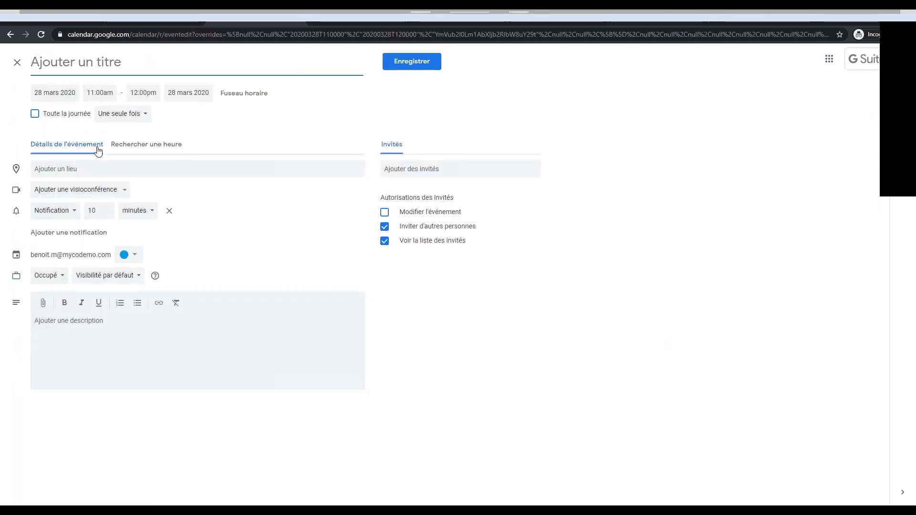
{"action": "left_click", "coordinate": [139, 146]}
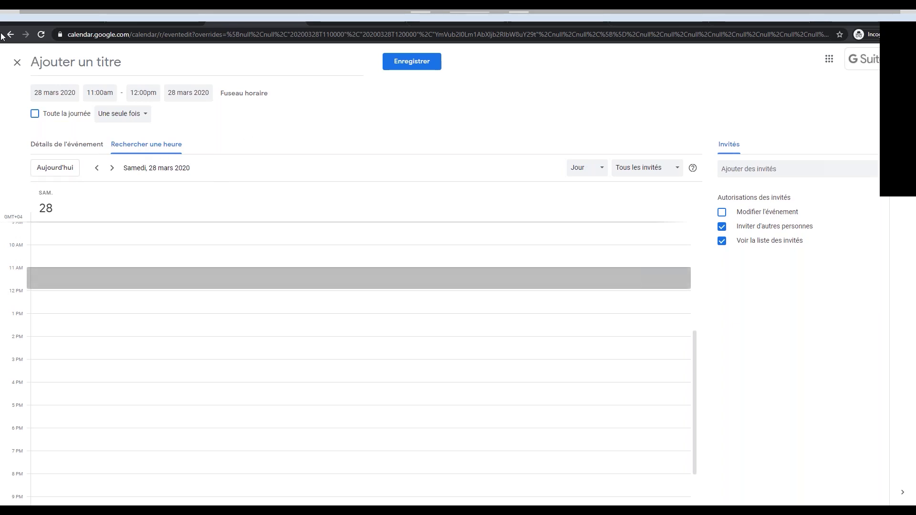
{"action": "left_click", "coordinate": [131, 62]}
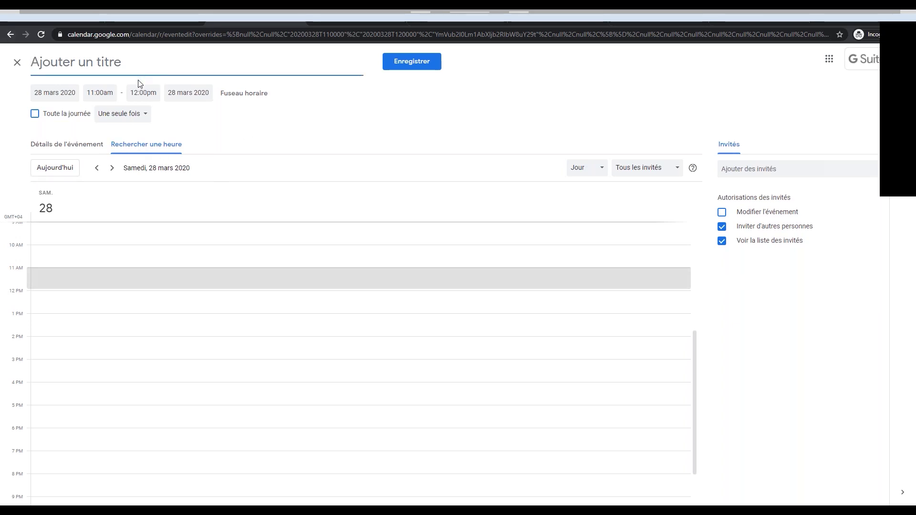
{"action": "type", "text": "RD"}
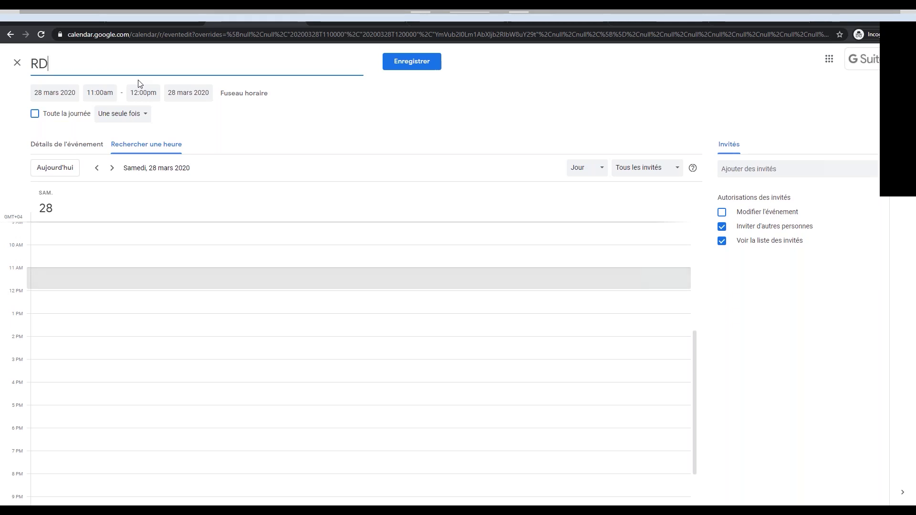
{"action": "type", "text": "V "}
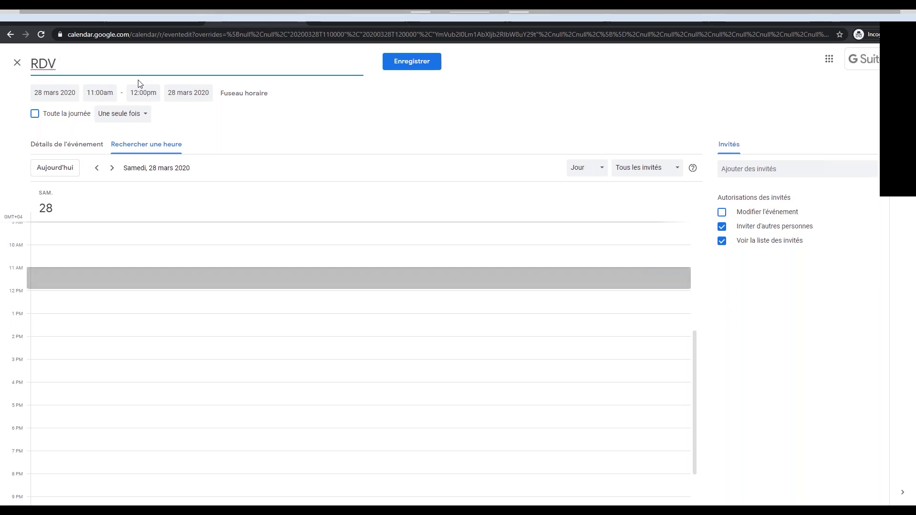
{"action": "type", "text": "Me"}
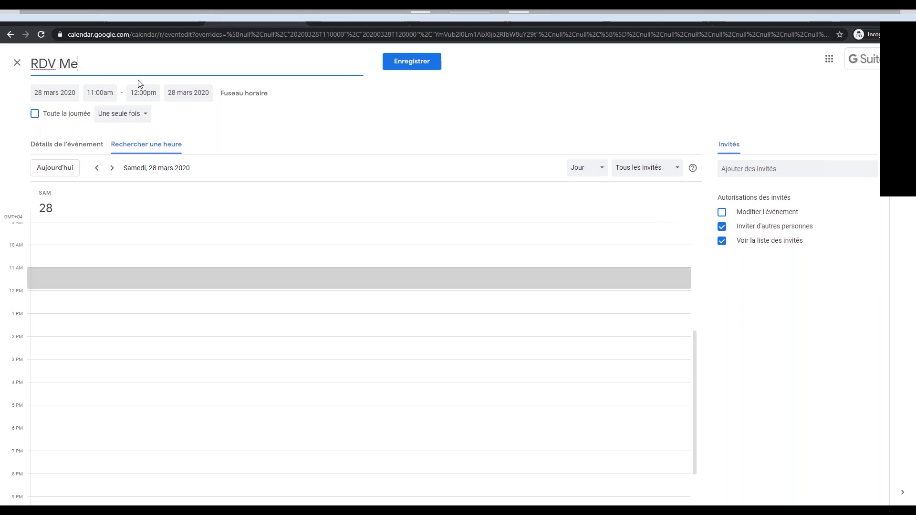
{"action": "type", "text": "decine"}
{"action": "key", "text": "BackSpace"}
{"action": "type", "text": "s"}
{"action": "key", "text": "BackSpace"}
{"action": "type", "text": "s"}
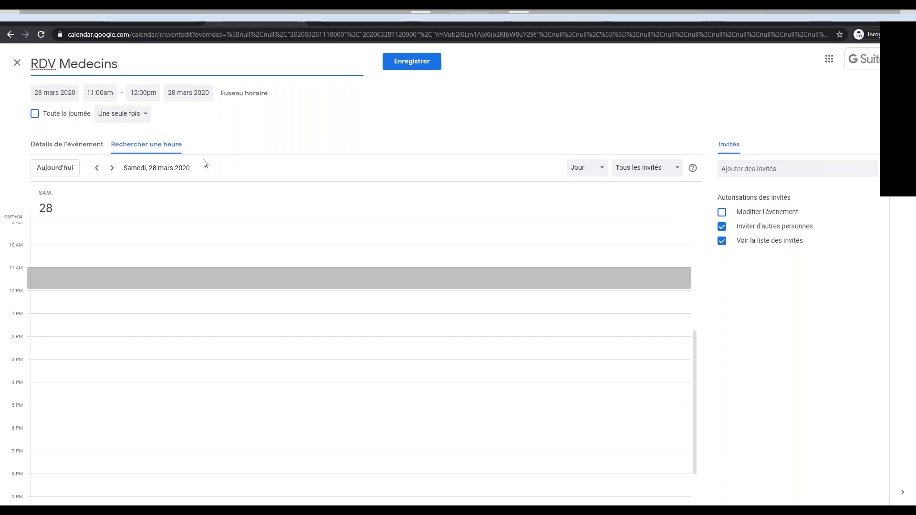
{"action": "key", "text": "Return"}
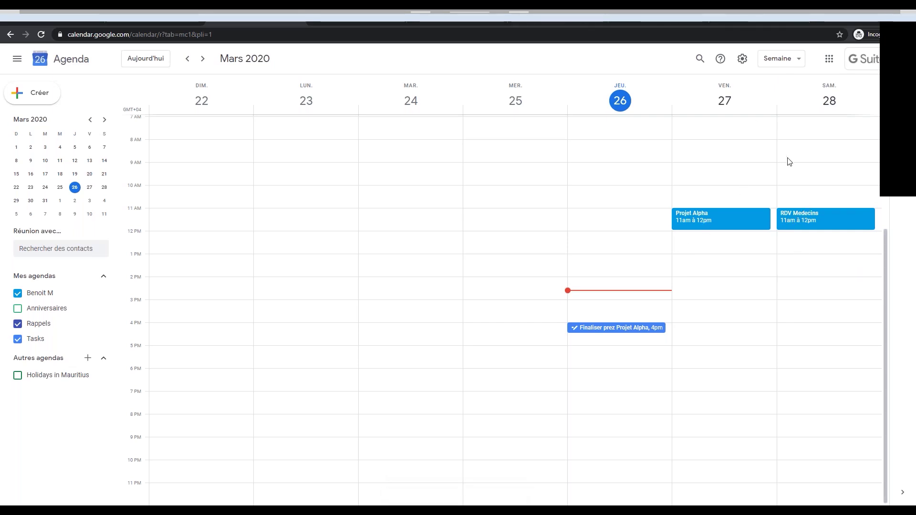
Delete the RDV Medecins event, then discard a draft Tuesday 24 event at 9:30.
{"action": "left_click", "coordinate": [810, 219]}
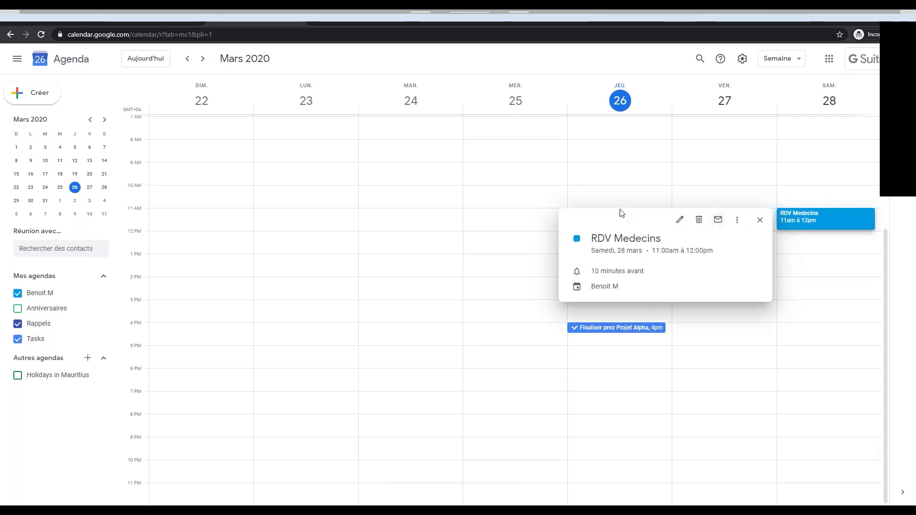
{"action": "left_click", "coordinate": [700, 220]}
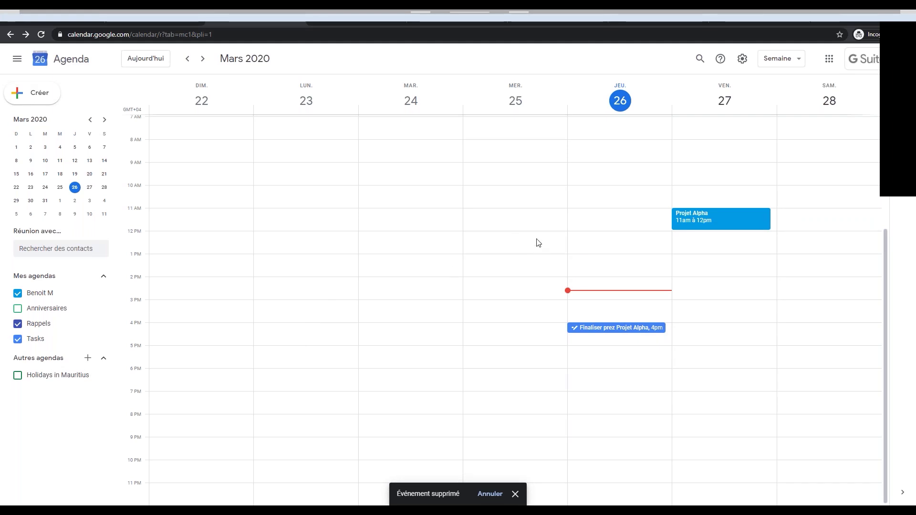
{"action": "left_click", "coordinate": [387, 178]}
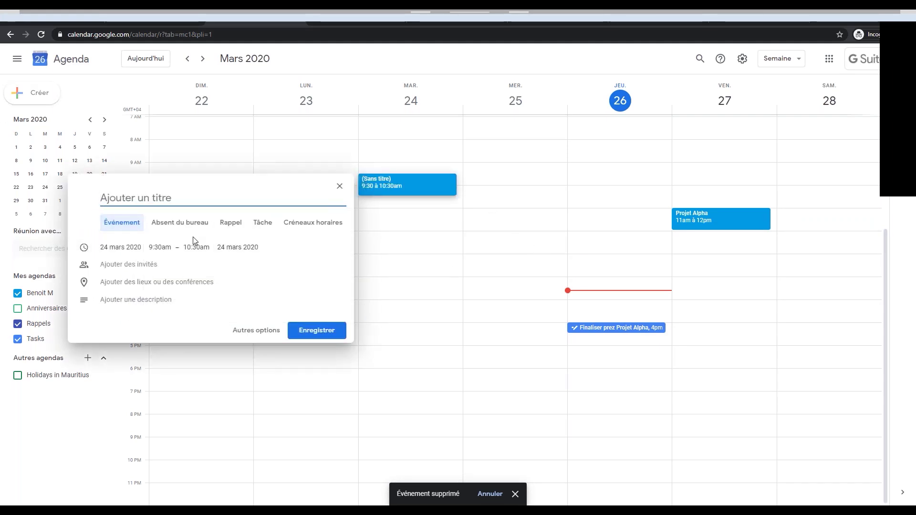
{"action": "left_click", "coordinate": [717, 296]}
Draft a Friday 27 5:30pm entry as a task in My Tasks without saving it.
{"action": "left_click", "coordinate": [721, 362]}
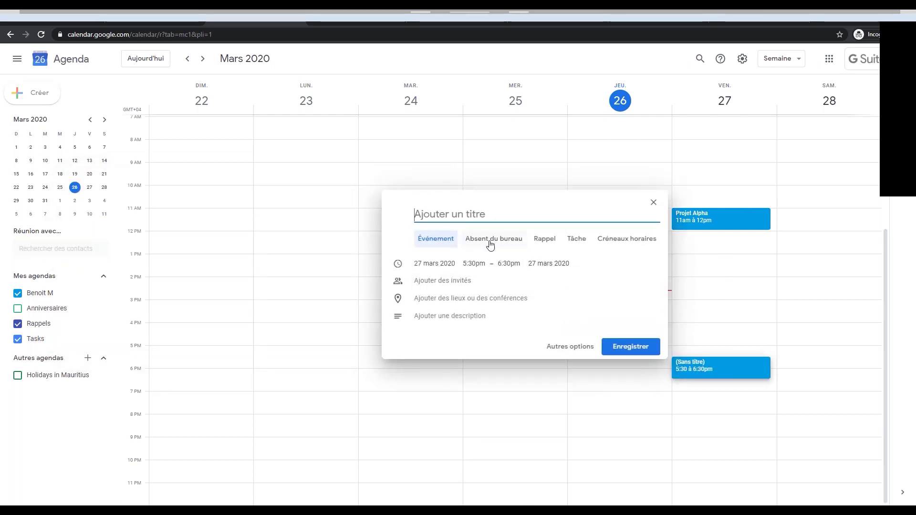
{"action": "left_click", "coordinate": [577, 239]}
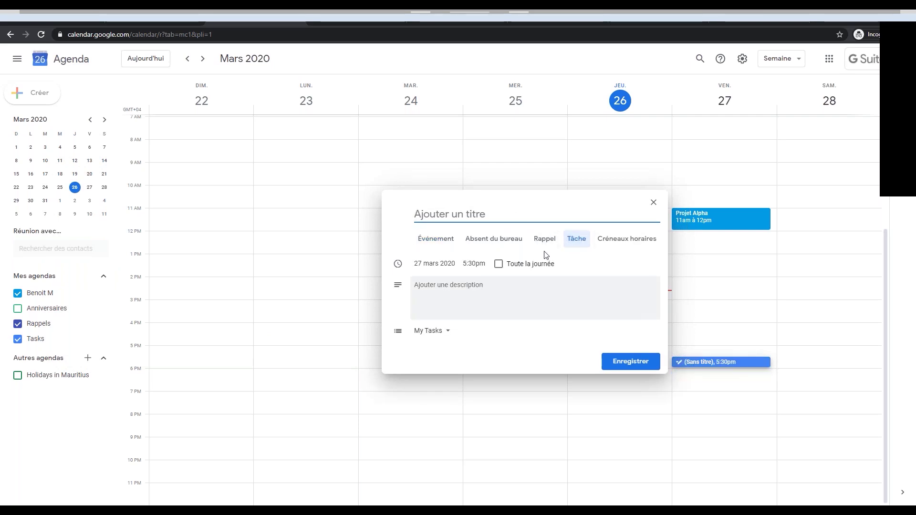
{"action": "left_click", "coordinate": [448, 335]}
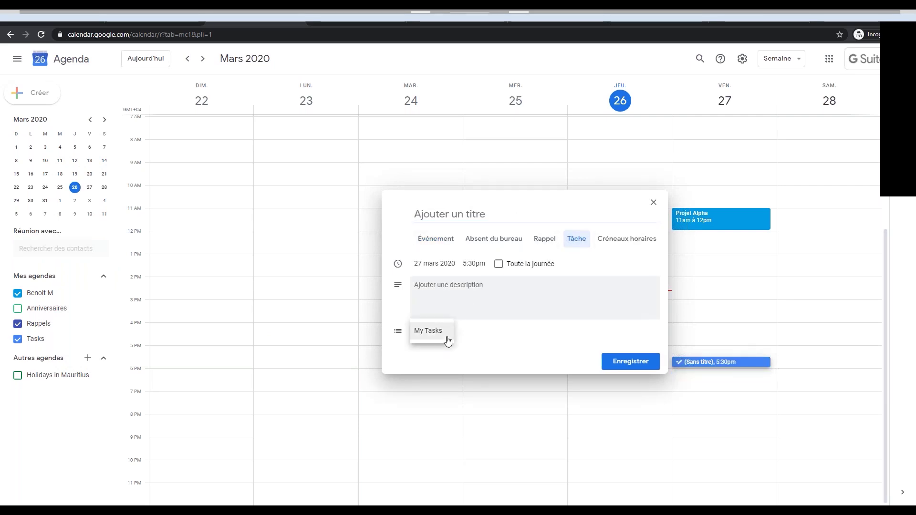
{"action": "left_click", "coordinate": [460, 320]}
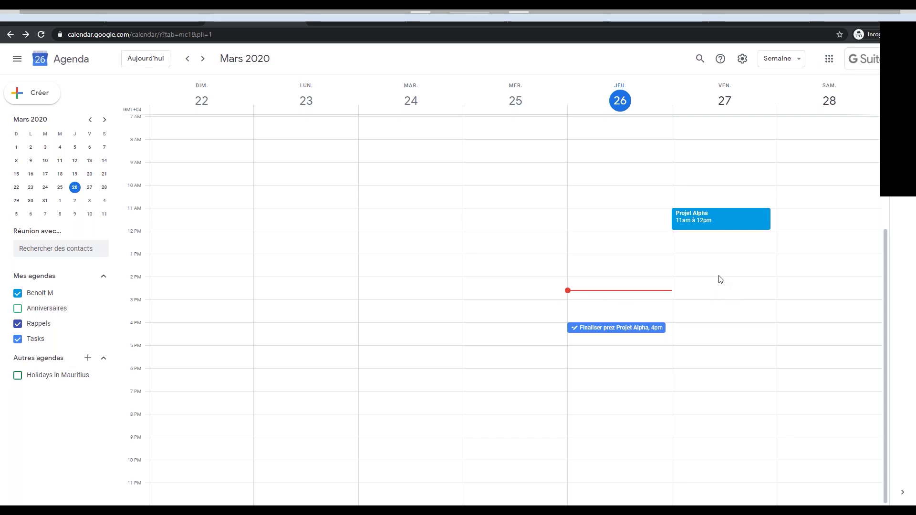
In Gmail, read the contact's latest chat message about the e-apero, then return to Agenda.
{"action": "left_click", "coordinate": [43, 15]}
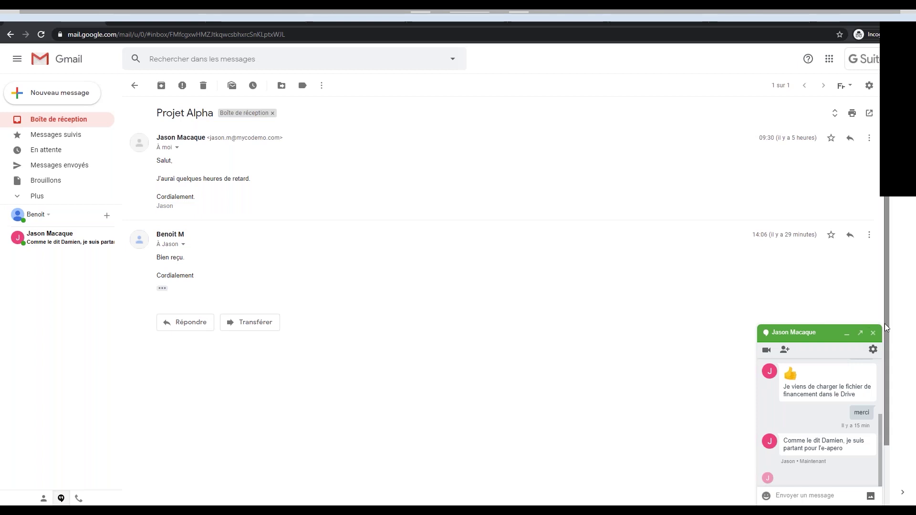
{"action": "left_click", "coordinate": [847, 335]}
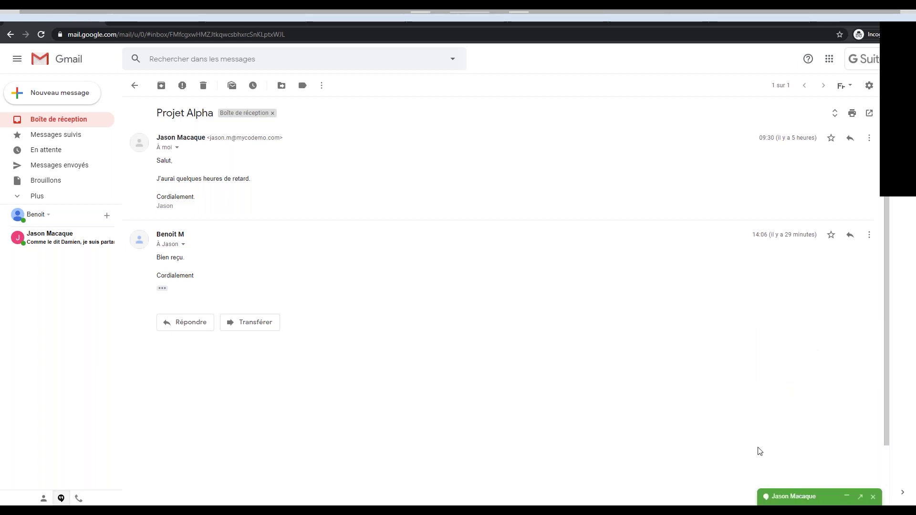
{"action": "left_click", "coordinate": [786, 494]}
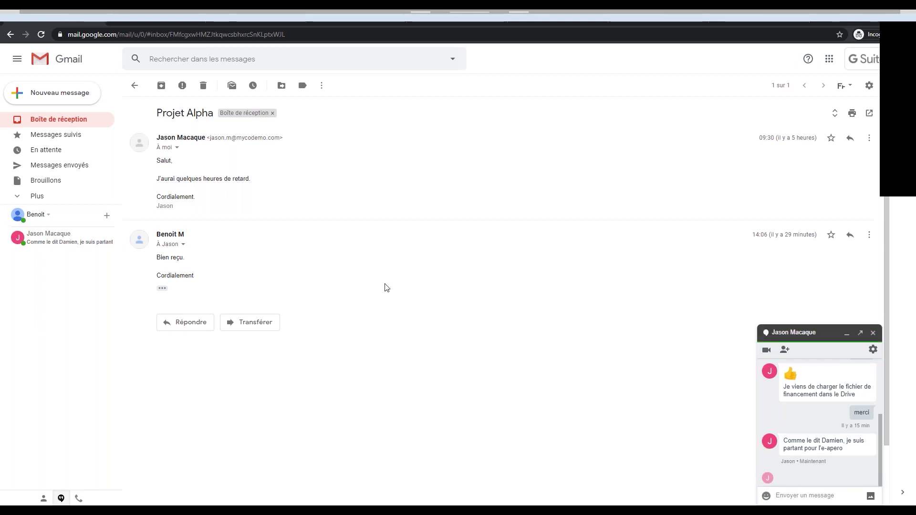
{"action": "left_click", "coordinate": [244, 21]}
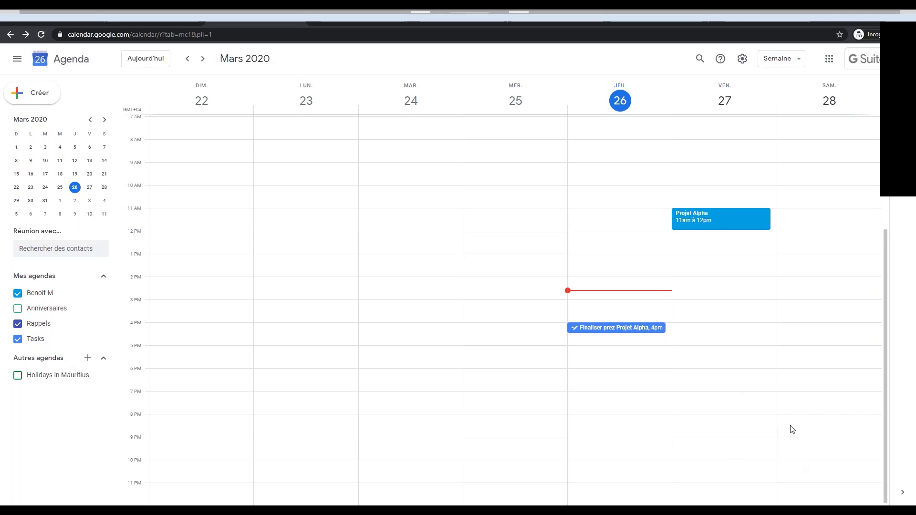
Start a draft event on Saturday 28 at 7:30pm and discard it.
{"action": "left_click", "coordinate": [804, 406]}
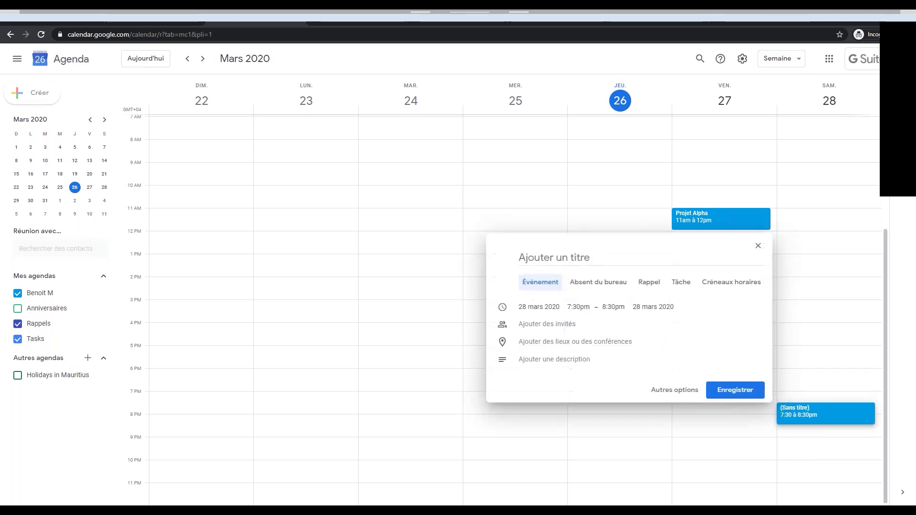
{"action": "left_click", "coordinate": [801, 402]}
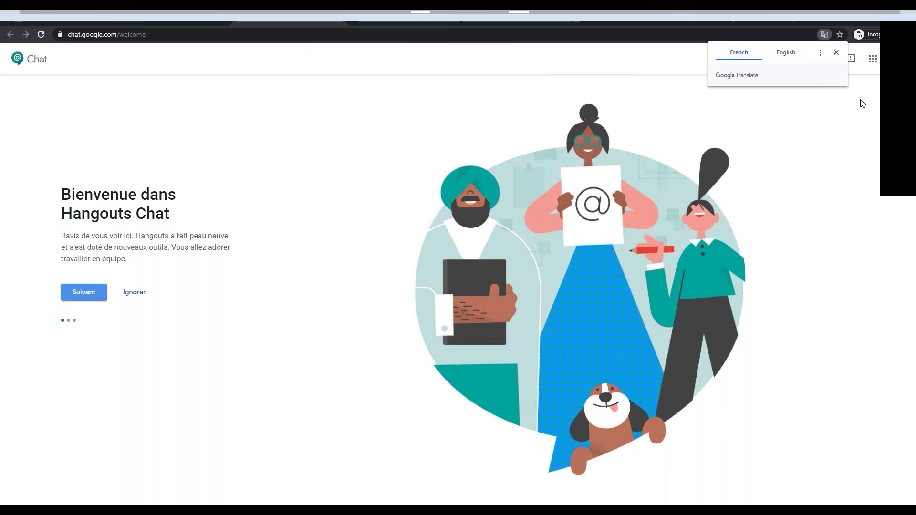
Dismiss the translation offer and return to the Hangouts Chat welcome page.
{"action": "left_click", "coordinate": [836, 52]}
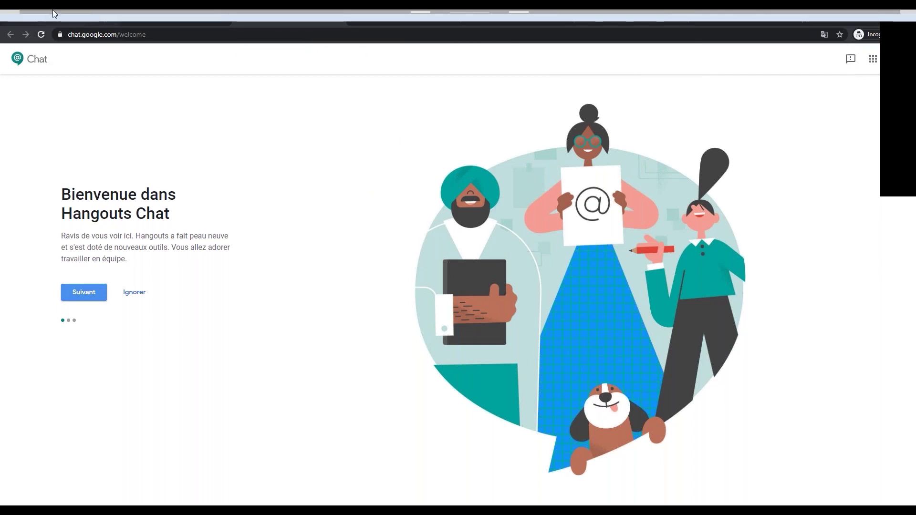
{"action": "left_click", "coordinate": [93, 21]}
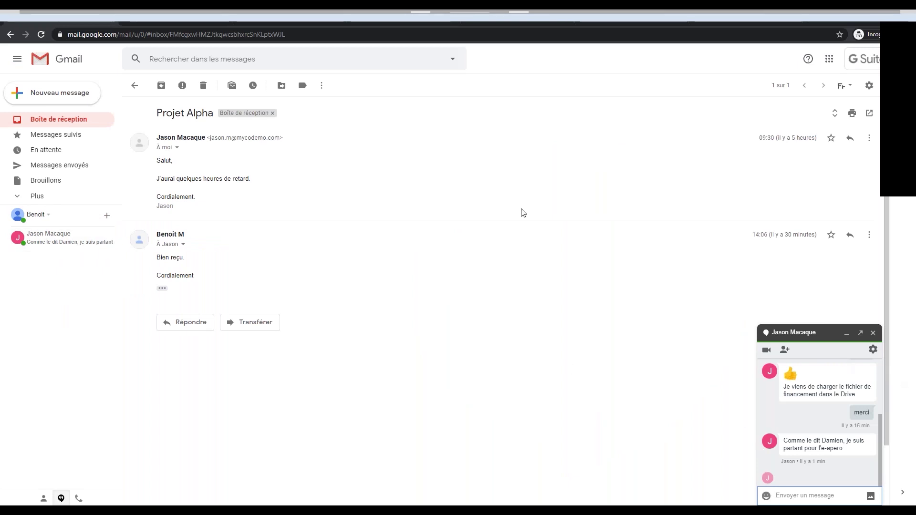
{"action": "left_click", "coordinate": [265, 16]}
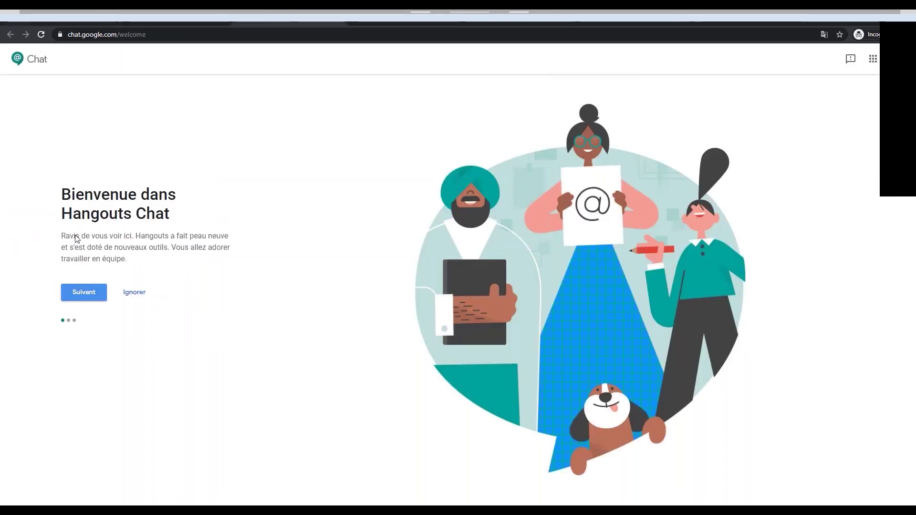
Advance through the welcome slides to the bots slide and select Premiers pas to enter Chat.
{"action": "left_click", "coordinate": [93, 292]}
{"action": "left_click", "coordinate": [78, 310]}
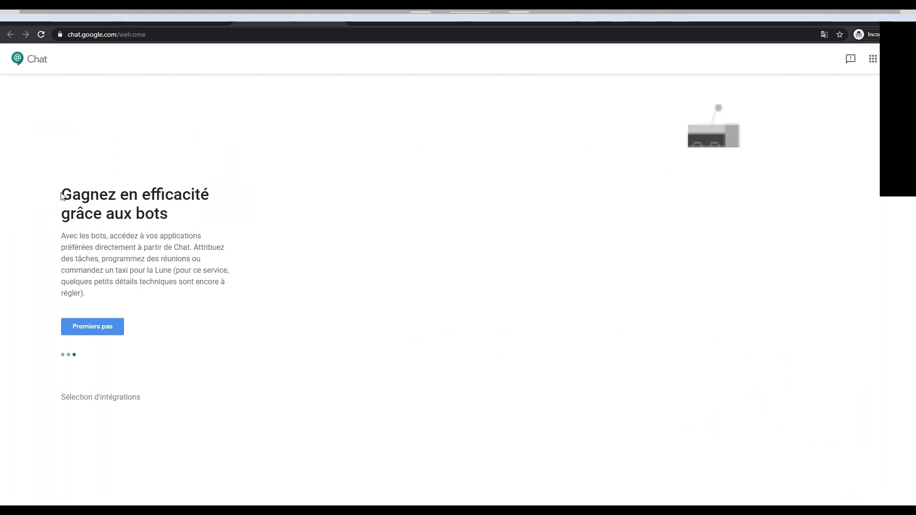
{"action": "left_click", "coordinate": [96, 328]}
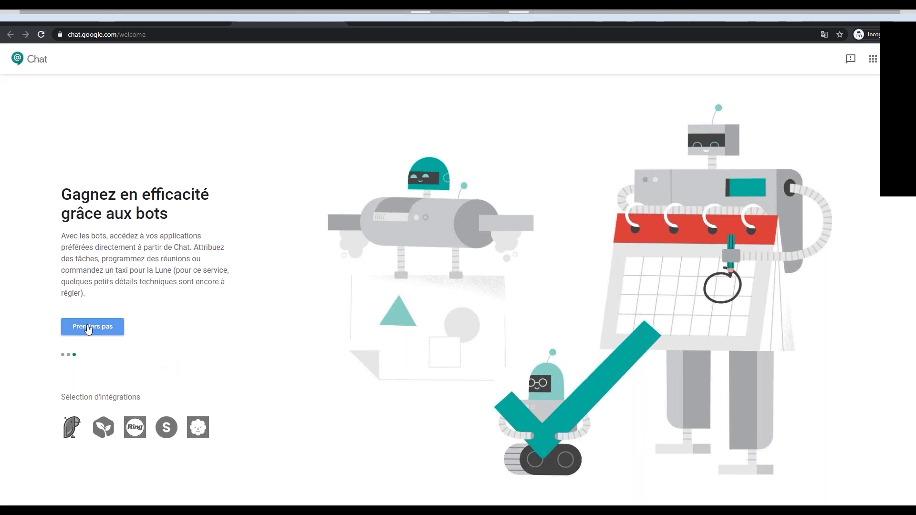
{"action": "left_click", "coordinate": [109, 326]}
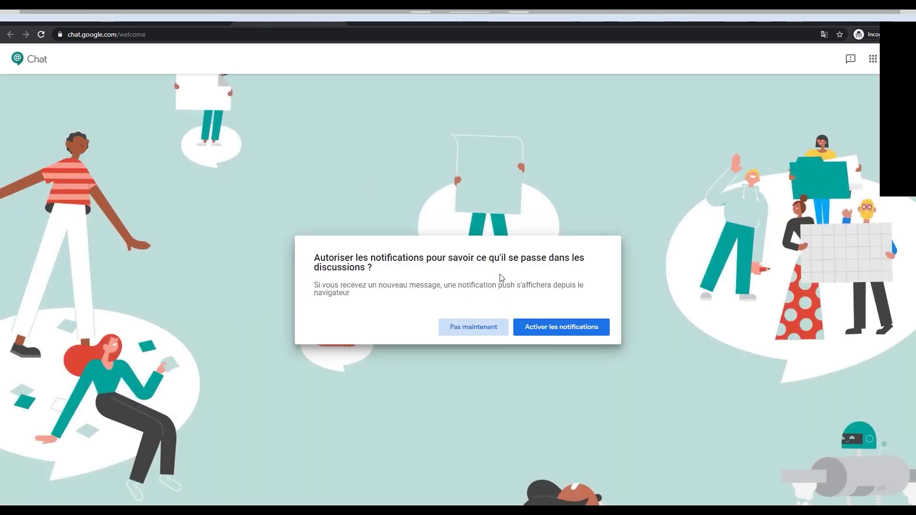
Choose 'Activer les notifications' in the prompt to land in the contact's direct conversation.
{"action": "left_click", "coordinate": [543, 330]}
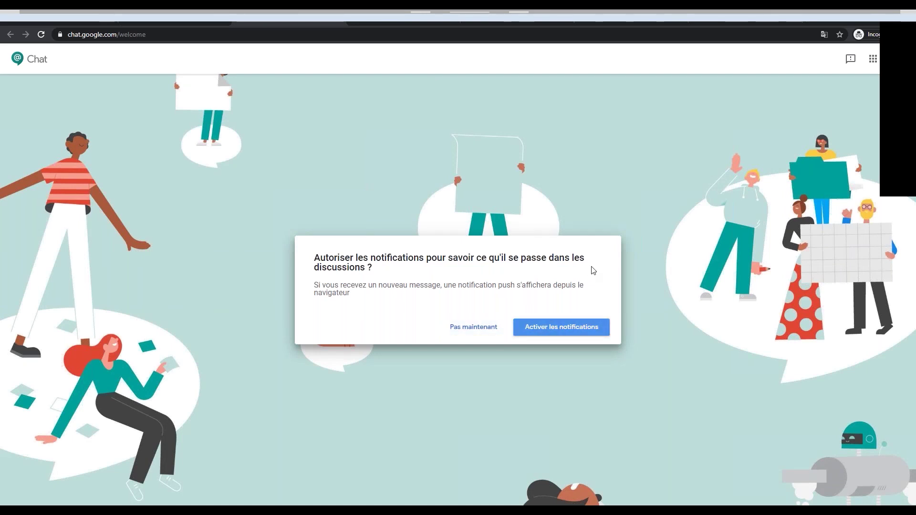
{"action": "left_click", "coordinate": [553, 330]}
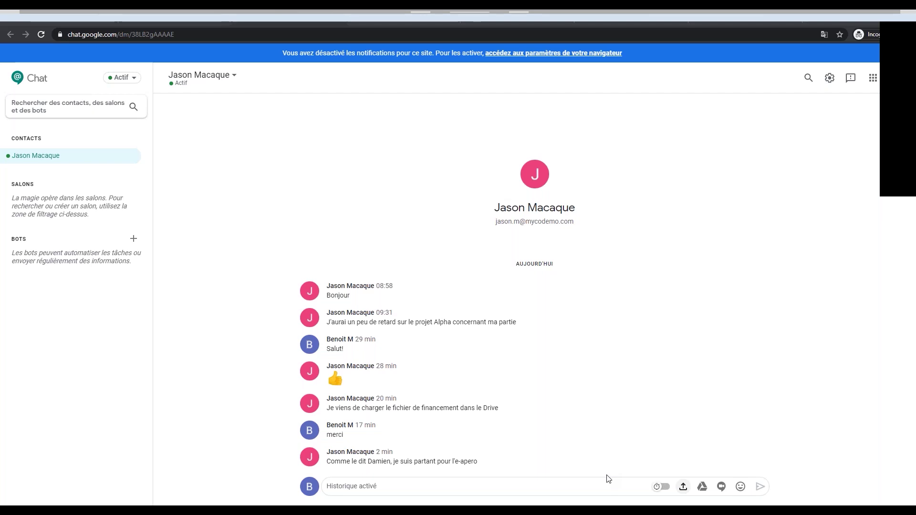
Paste Academic calendar1.xlsx into the message and look through the Drive picker's shared drives.
{"action": "key", "text": "ctrl+v"}
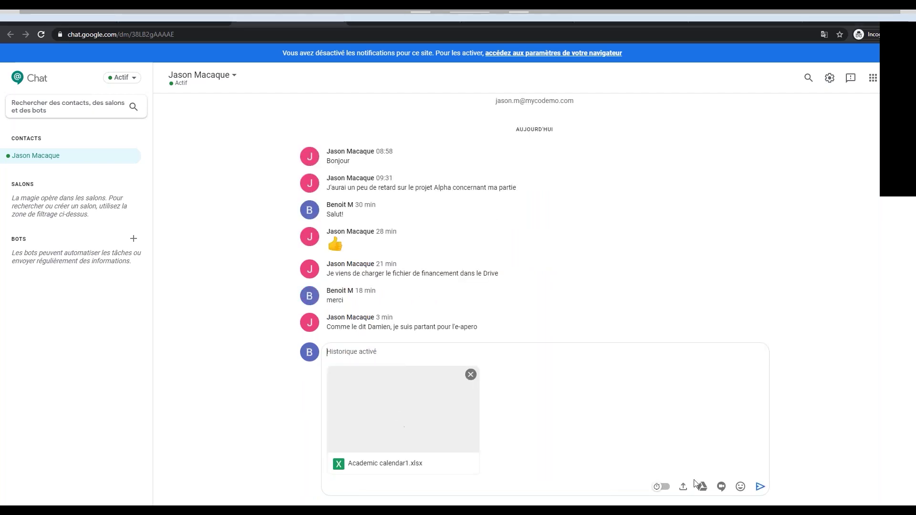
{"action": "left_click", "coordinate": [702, 487]}
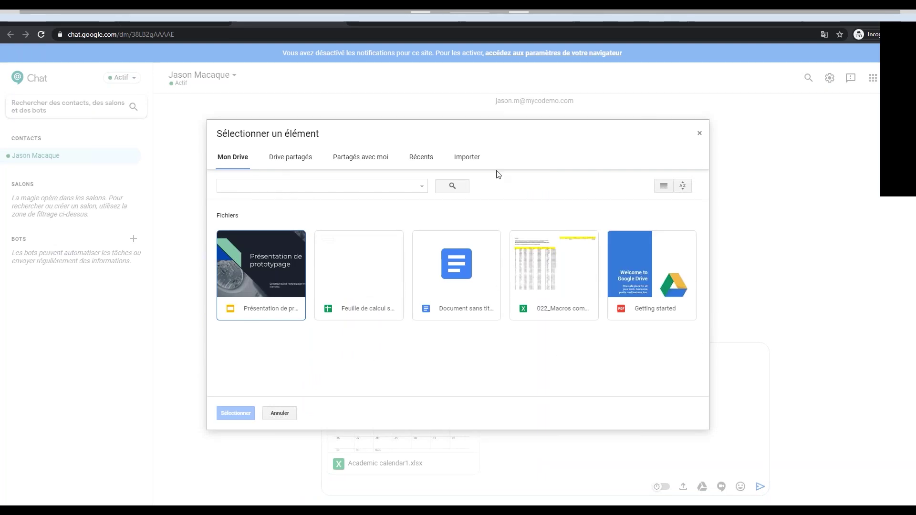
{"action": "left_click", "coordinate": [269, 161]}
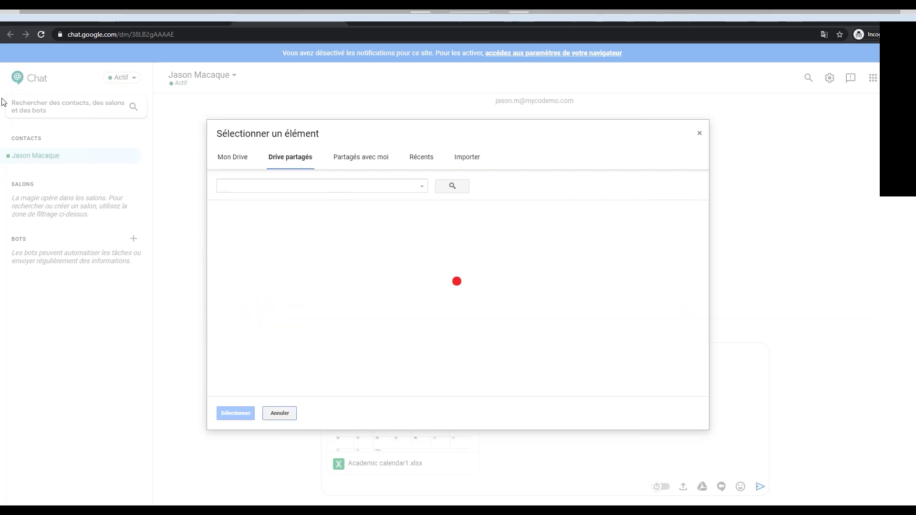
Browse the picker's Shared with me, Recent, Upload and My Drive views, then close it unchosen.
{"action": "left_click", "coordinate": [343, 159]}
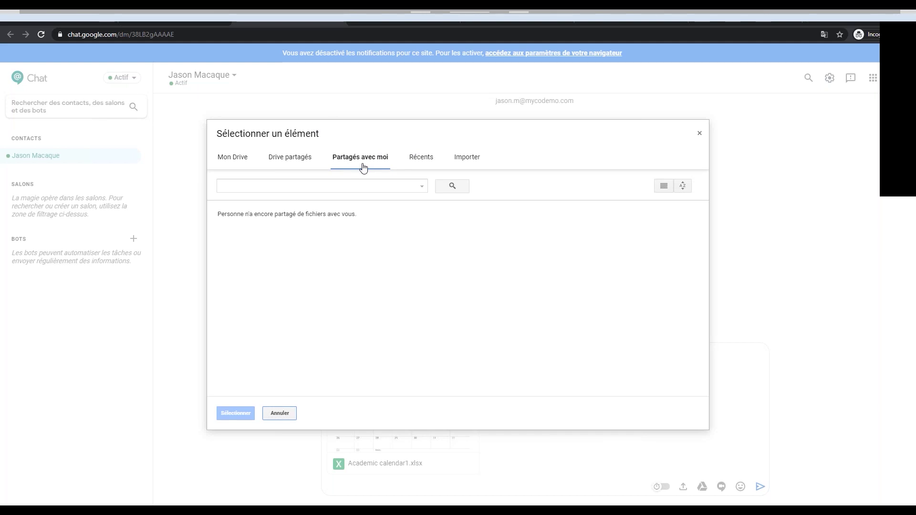
{"action": "left_click", "coordinate": [429, 159]}
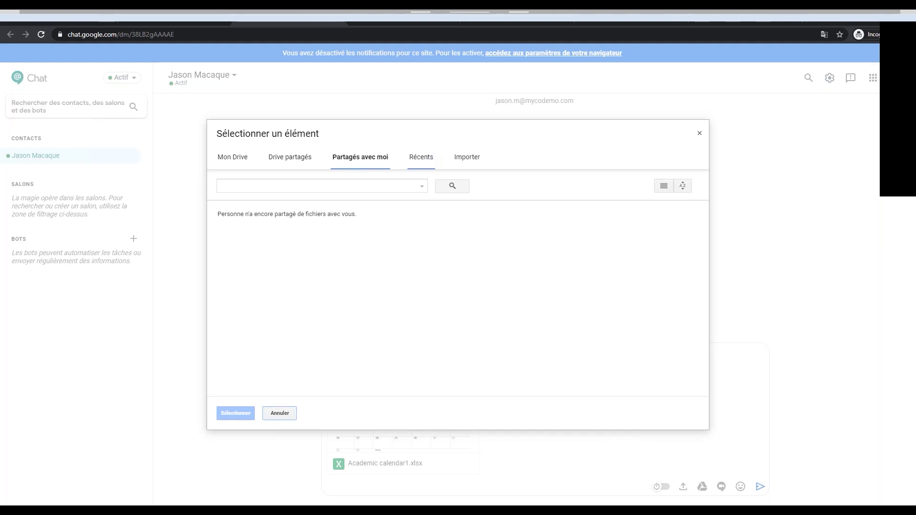
{"action": "left_click", "coordinate": [467, 163]}
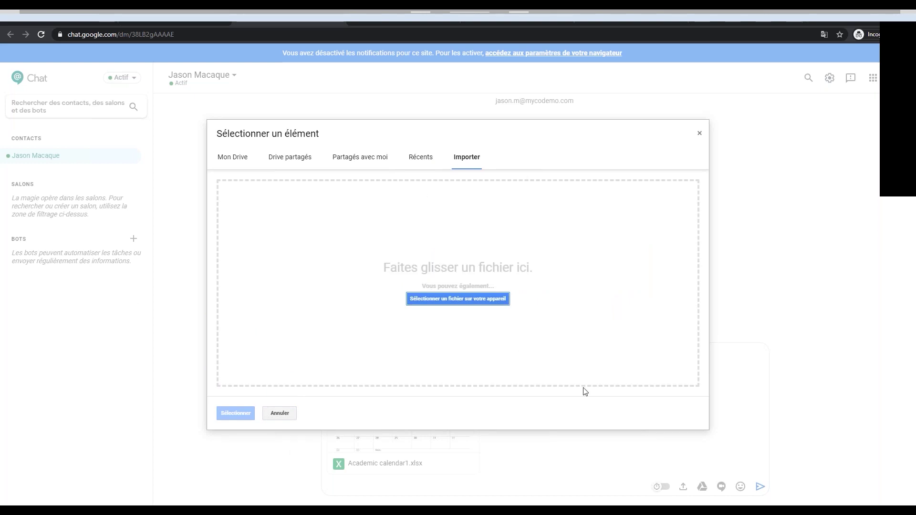
{"action": "left_click", "coordinate": [240, 163]}
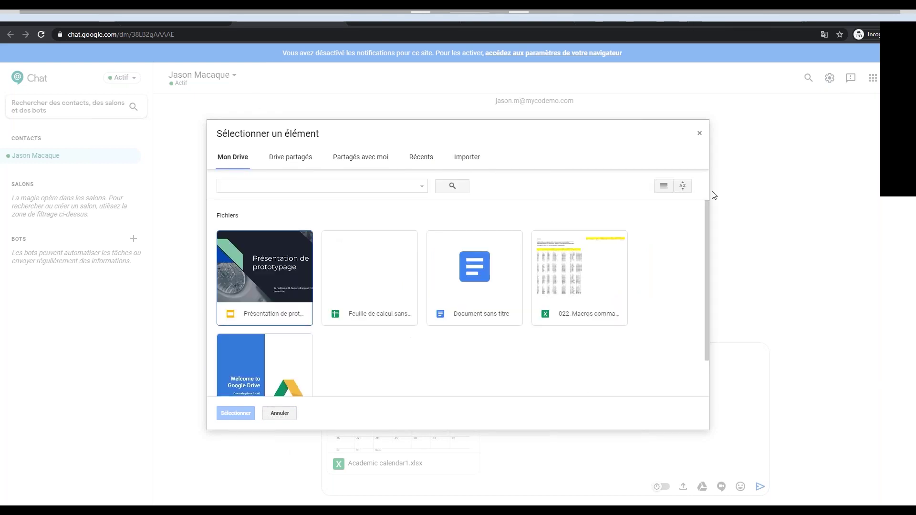
{"action": "left_click", "coordinate": [700, 135]}
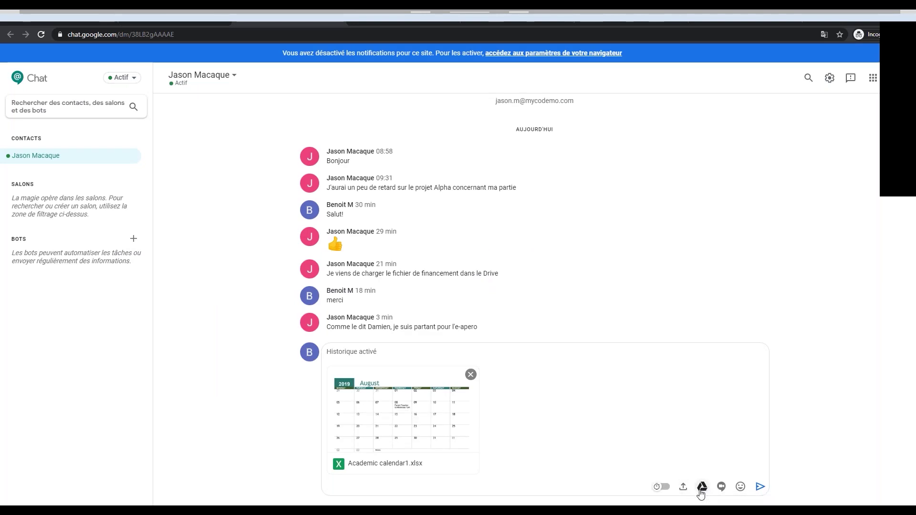
{"action": "left_click", "coordinate": [702, 487]}
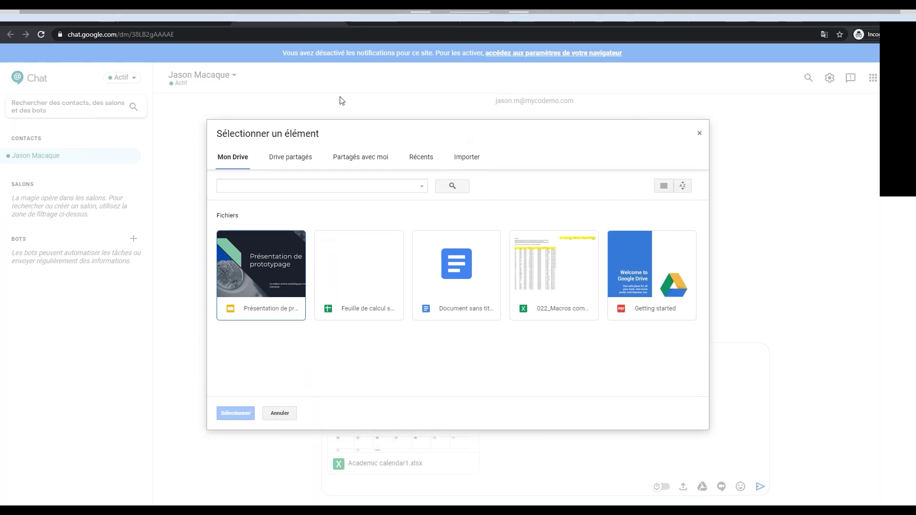
{"action": "left_click", "coordinate": [701, 135]}
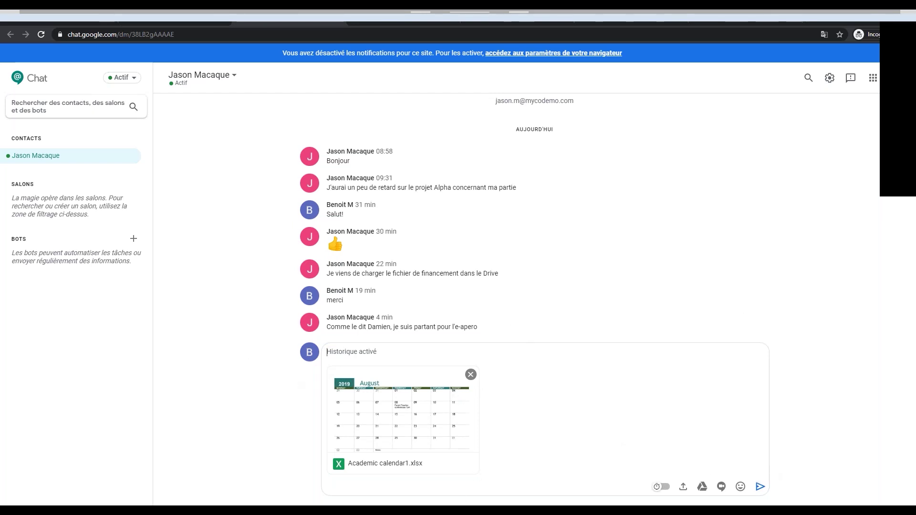
Send the attached Academic calendar1.xlsx spreadsheet to the contact.
{"action": "left_click", "coordinate": [761, 487]}
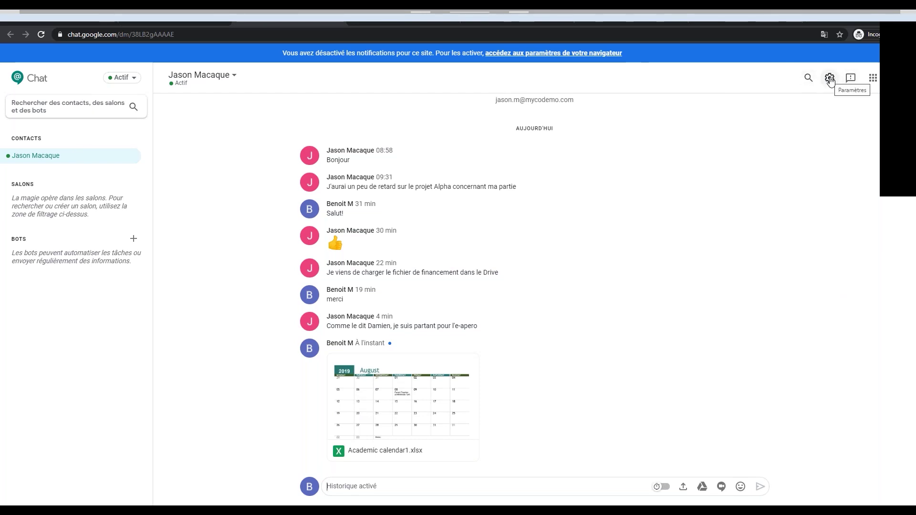
{"action": "left_click", "coordinate": [65, 106]}
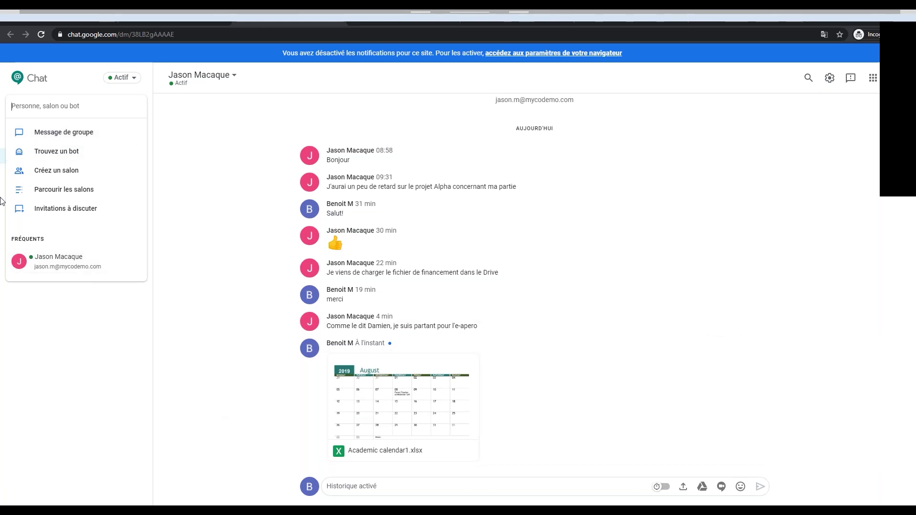
{"action": "left_click", "coordinate": [20, 104]}
Search for another person by their e-mail address, which returns no results.
{"action": "type", "text": "c.a"}
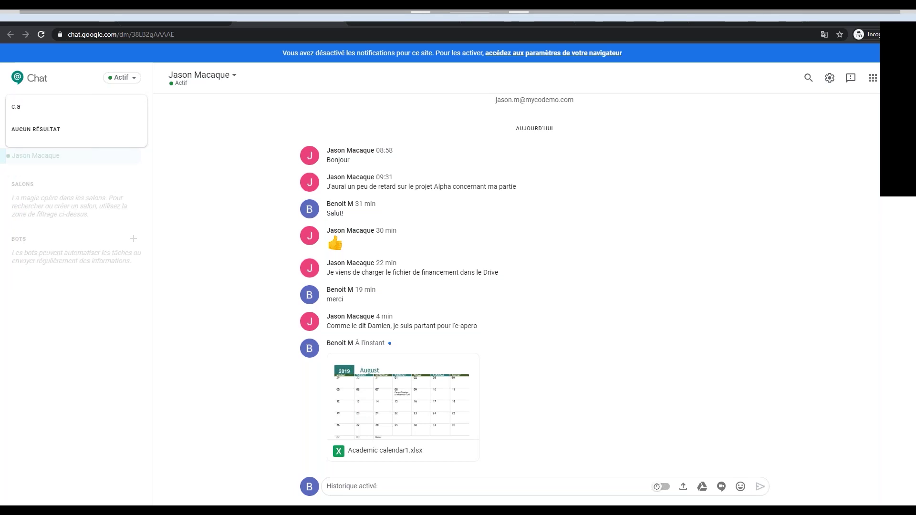
{"action": "key", "text": "BackSpace"}
{"action": "key", "text": "BackSpace"}
{"action": "key", "text": "BackSpace"}
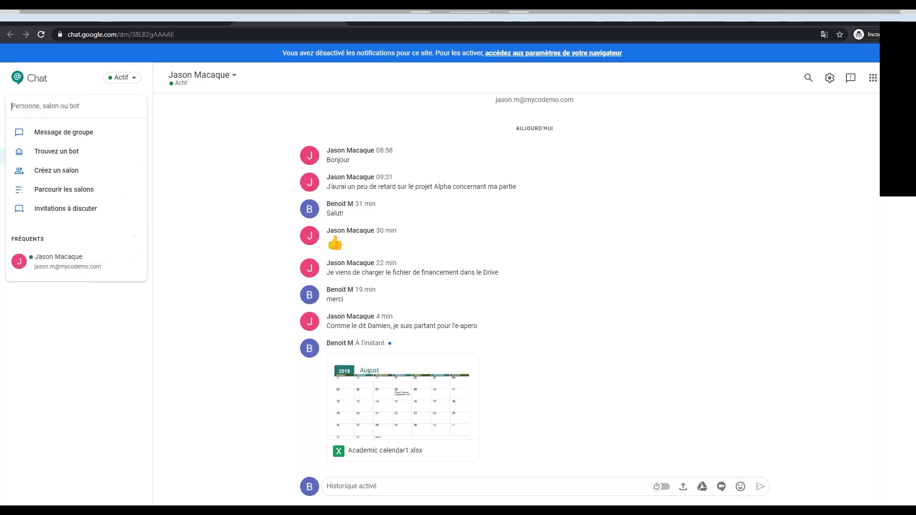
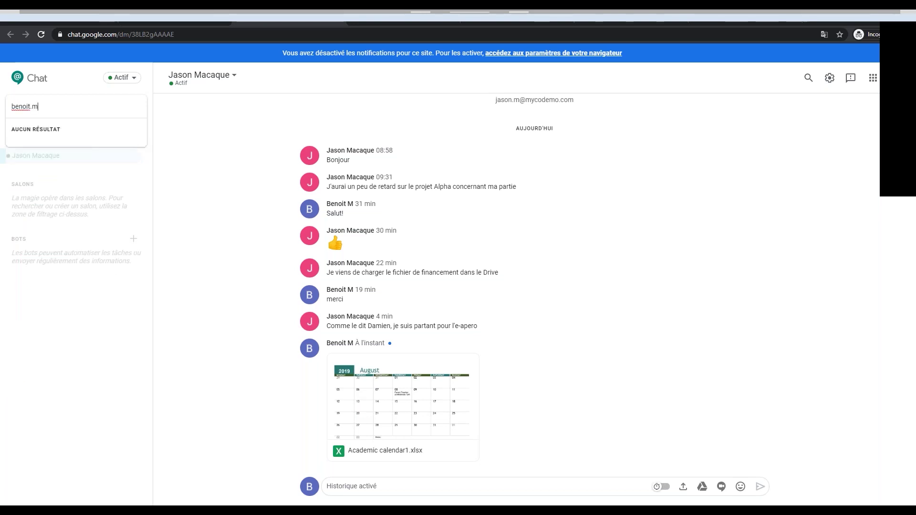
{"action": "left_click_drag", "start_coordinate": [97, 107], "coordinate": [3, 108]}
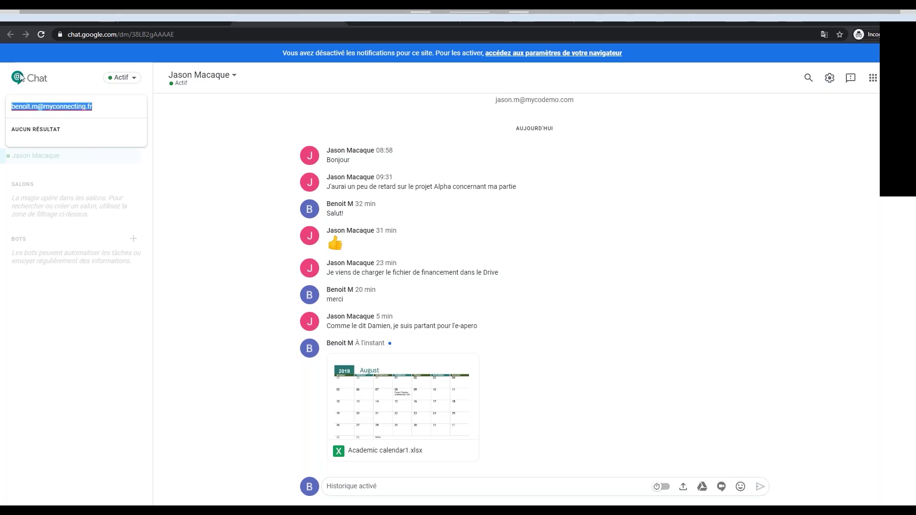
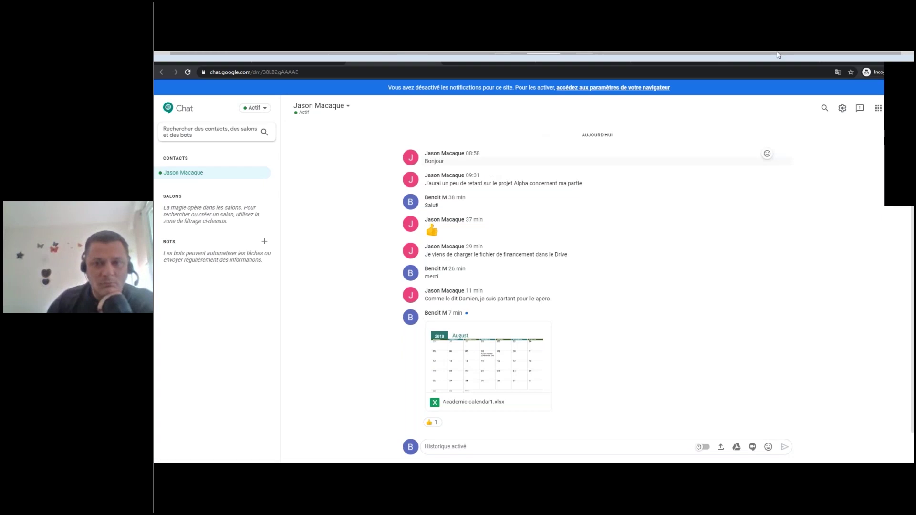
Return to the Gmail inbox and close the Hangouts chat window.
{"action": "left_click", "coordinate": [200, 60]}
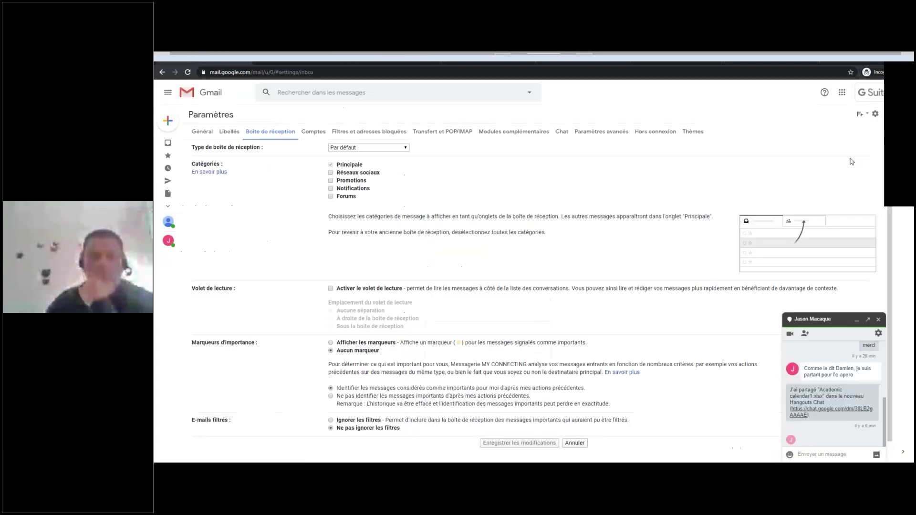
{"action": "left_click", "coordinate": [843, 92]}
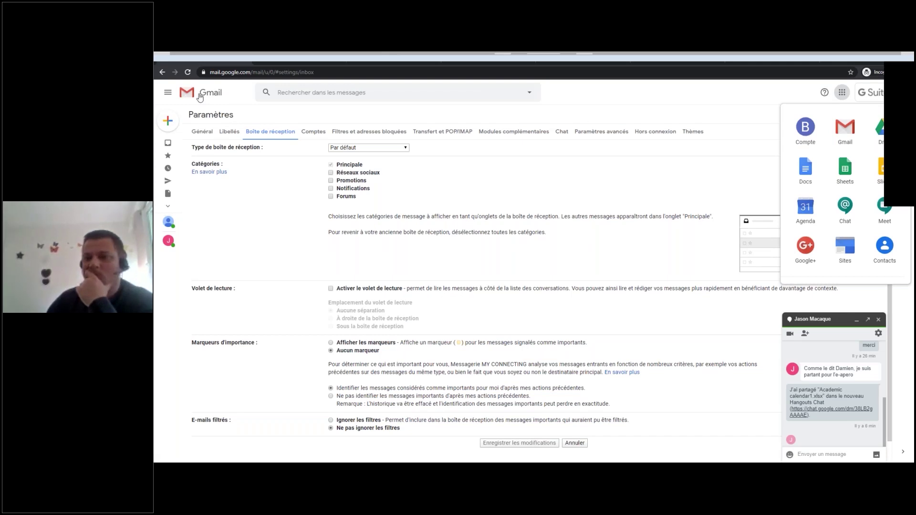
{"action": "left_click", "coordinate": [843, 93]}
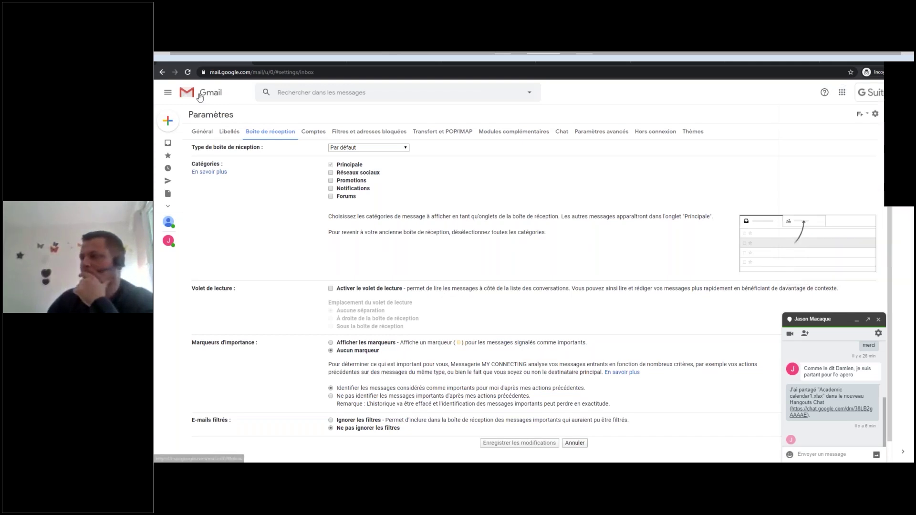
{"action": "left_click", "coordinate": [878, 320]}
Open the Google apps list and scroll down to Hangouts, Forms and Keep.
{"action": "left_click", "coordinate": [841, 95]}
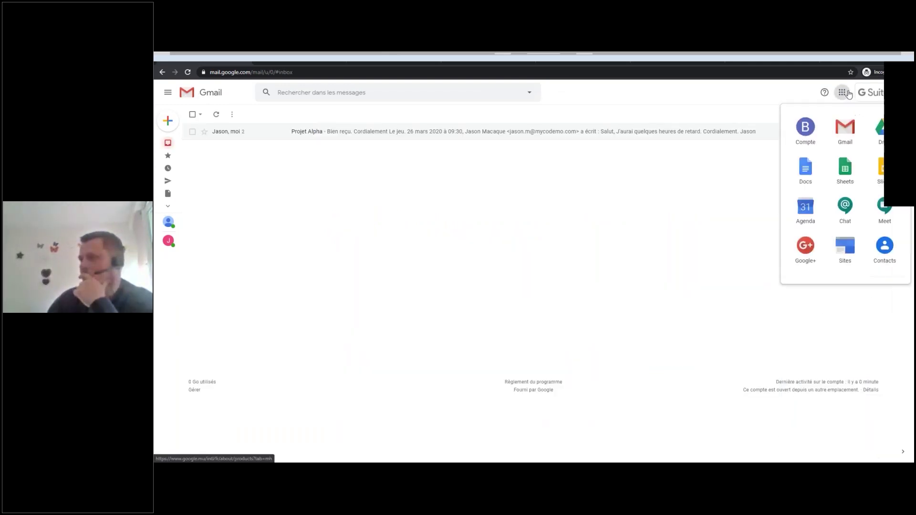
{"action": "scroll", "coordinate": [811, 157], "scroll_direction": "down", "scroll_amount": 2}
{"action": "scroll", "coordinate": [821, 184], "scroll_direction": "down", "scroll_amount": 2}
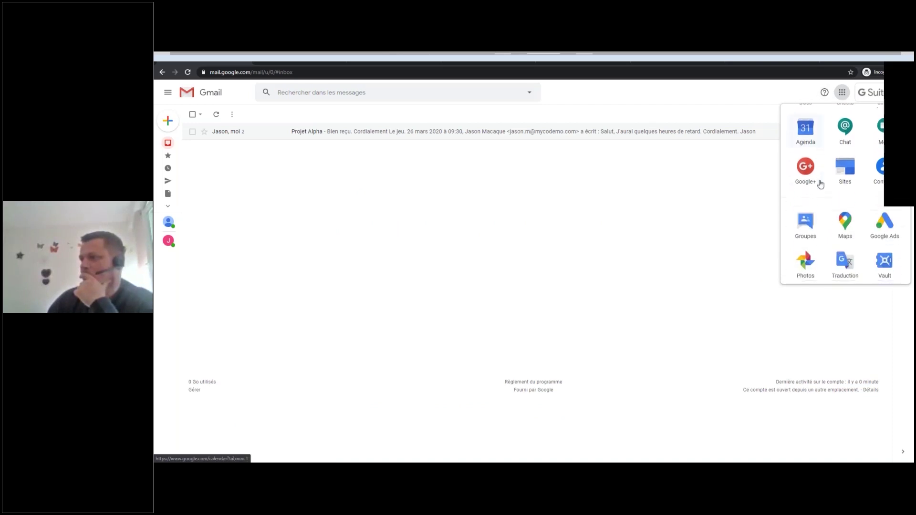
{"action": "scroll", "coordinate": [821, 184], "scroll_direction": "up", "scroll_amount": 4}
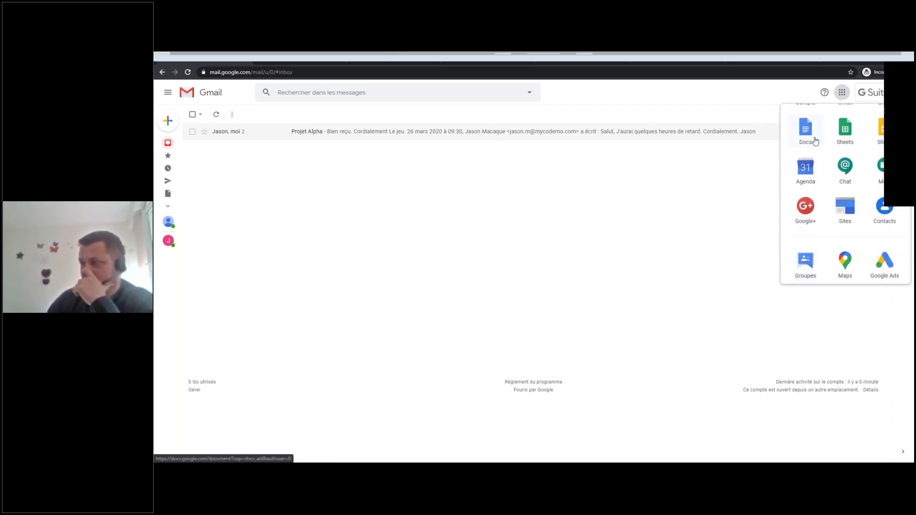
{"action": "scroll", "coordinate": [844, 178], "scroll_direction": "down", "scroll_amount": 4}
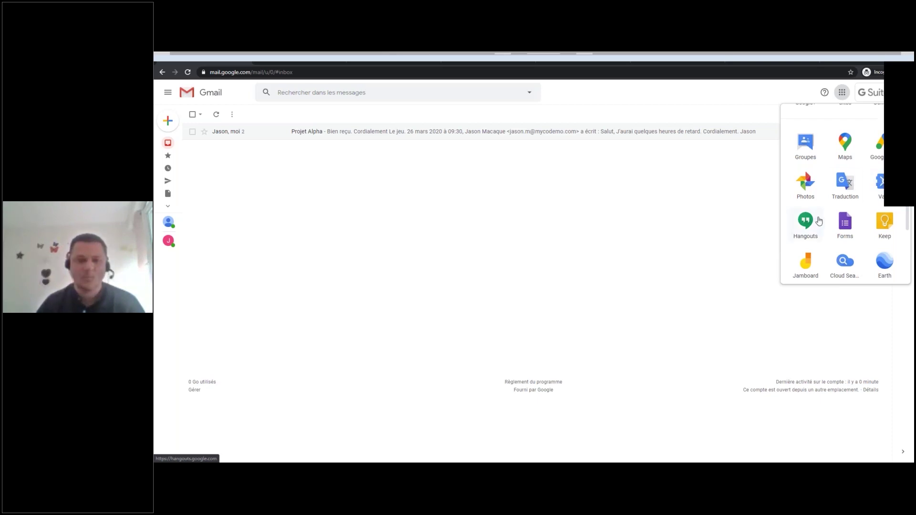
Open Google Forms and start a new form from the 'Formulaire de candidature' template.
{"action": "left_click", "coordinate": [843, 225]}
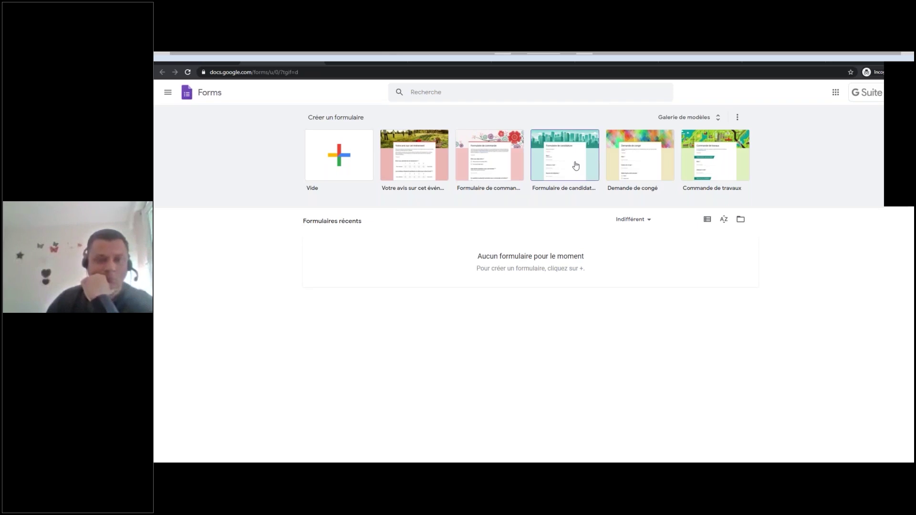
{"action": "left_click", "coordinate": [580, 146]}
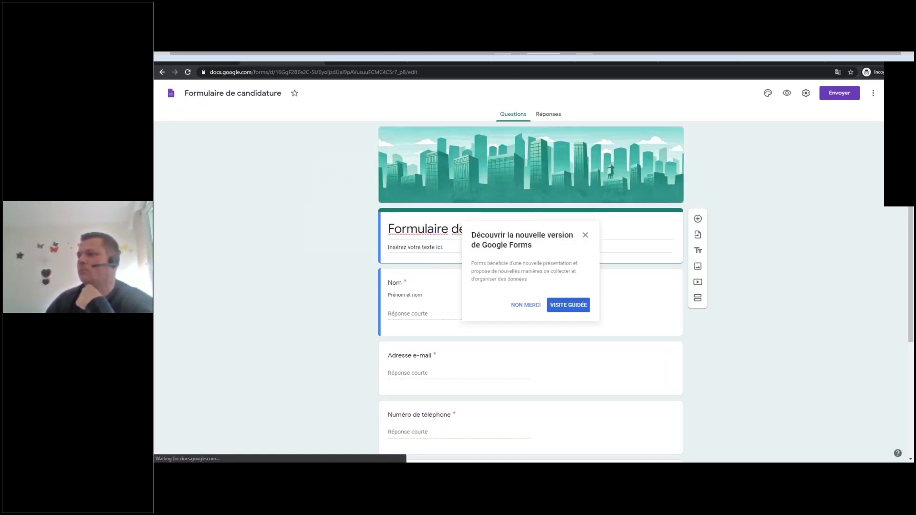
Dismiss the tour offer and add a Paragraphe question below Nom.
{"action": "left_click", "coordinate": [526, 306]}
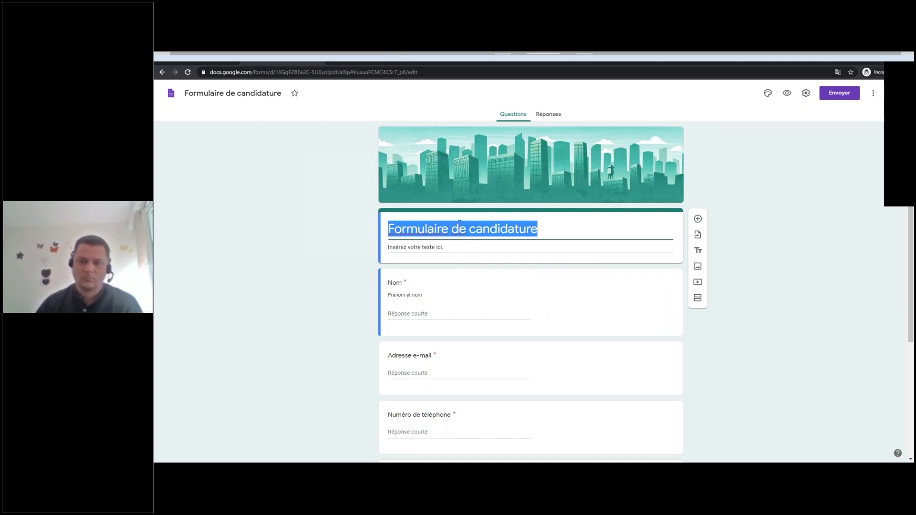
{"action": "key", "text": "Tab"}
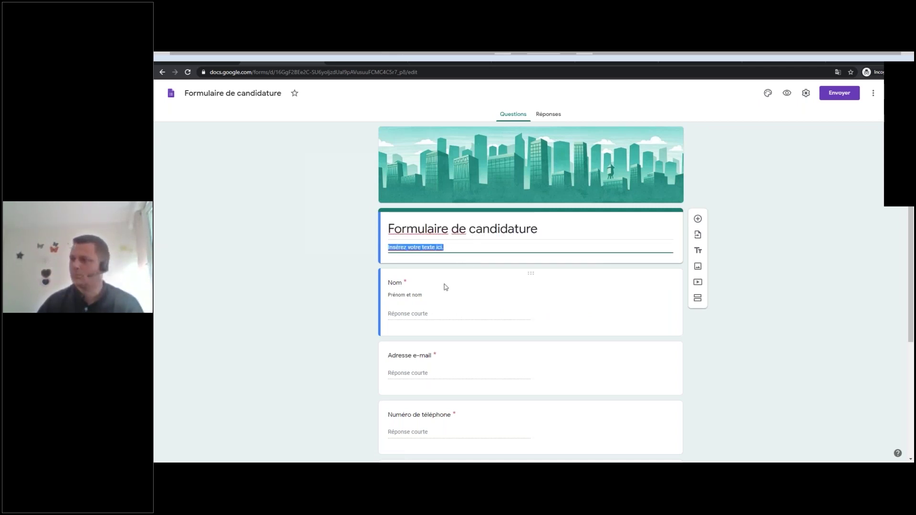
{"action": "left_click", "coordinate": [431, 285]}
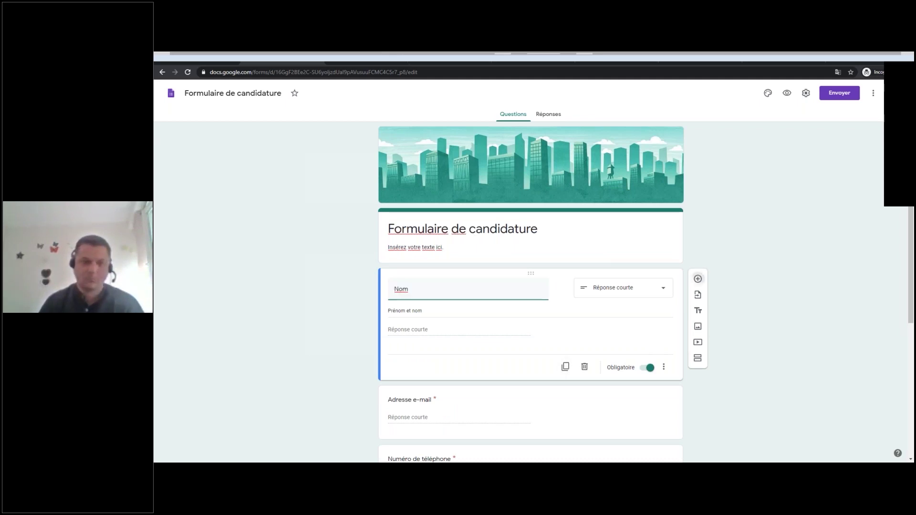
{"action": "left_click", "coordinate": [698, 279]}
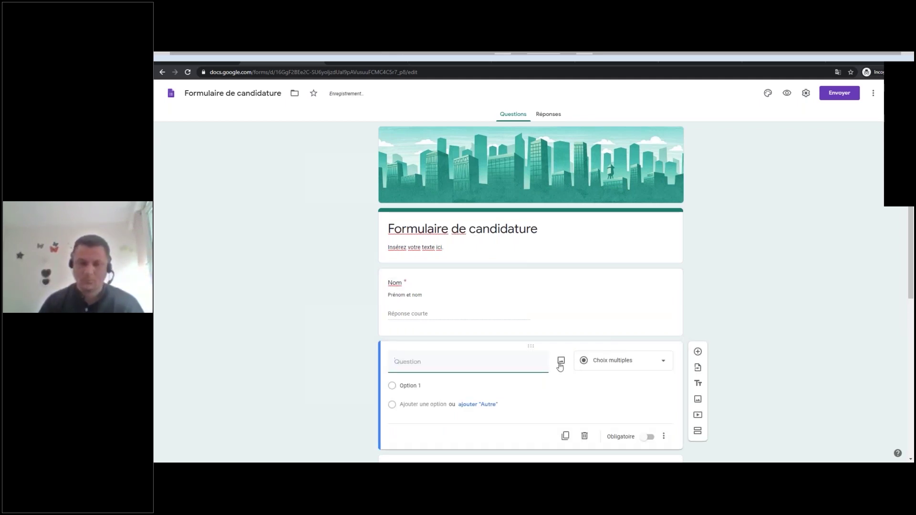
{"action": "left_click", "coordinate": [625, 361]}
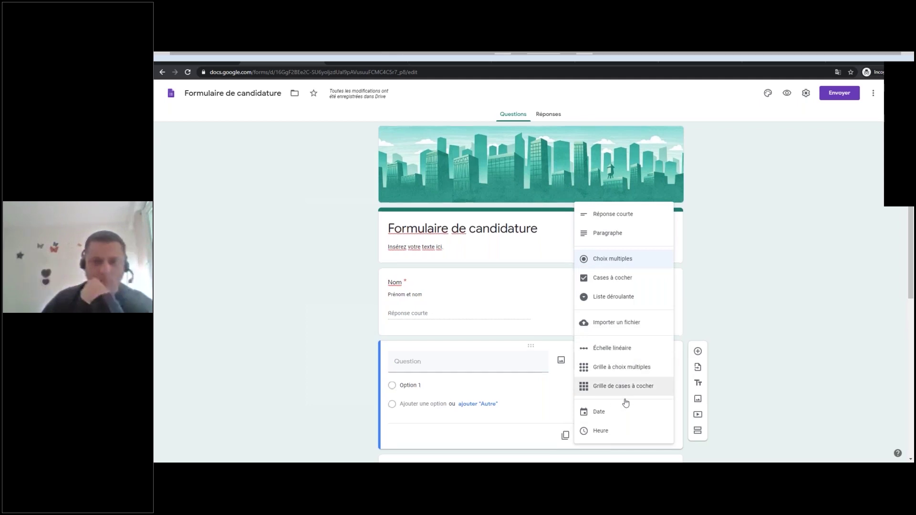
{"action": "scroll", "coordinate": [626, 403], "scroll_direction": "down", "scroll_amount": 1}
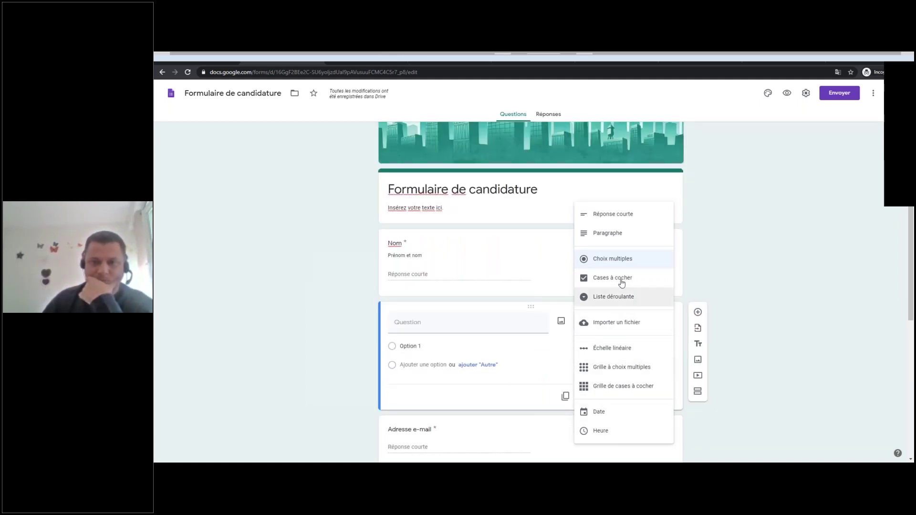
{"action": "left_click", "coordinate": [612, 234]}
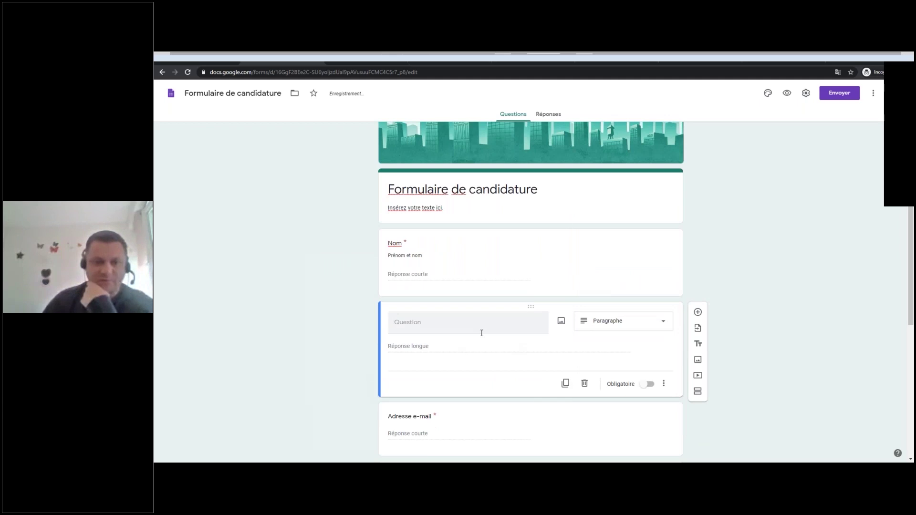
Add a multiple-choice question, then view the Réponses page showing 0 réponse.
{"action": "scroll", "coordinate": [482, 333], "scroll_direction": "down", "scroll_amount": 2}
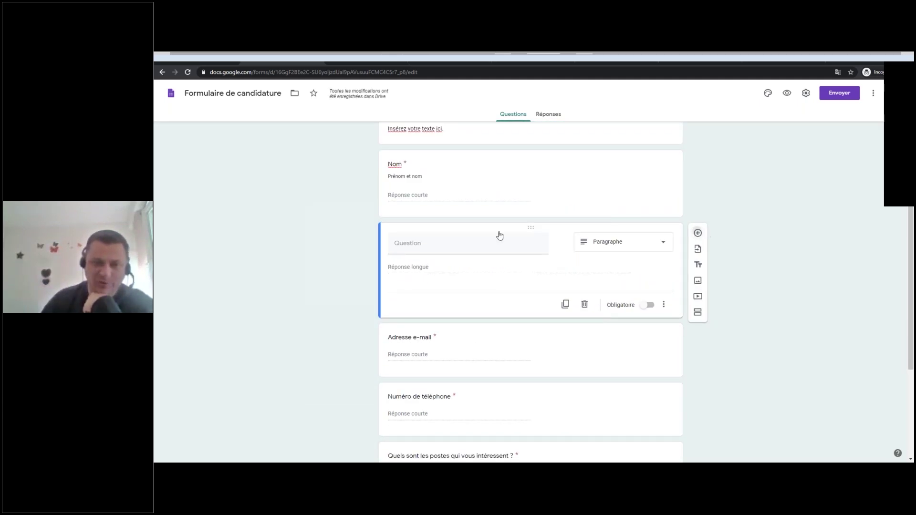
{"action": "left_click", "coordinate": [698, 233]}
{"action": "scroll", "coordinate": [522, 289], "scroll_direction": "down", "scroll_amount": 1}
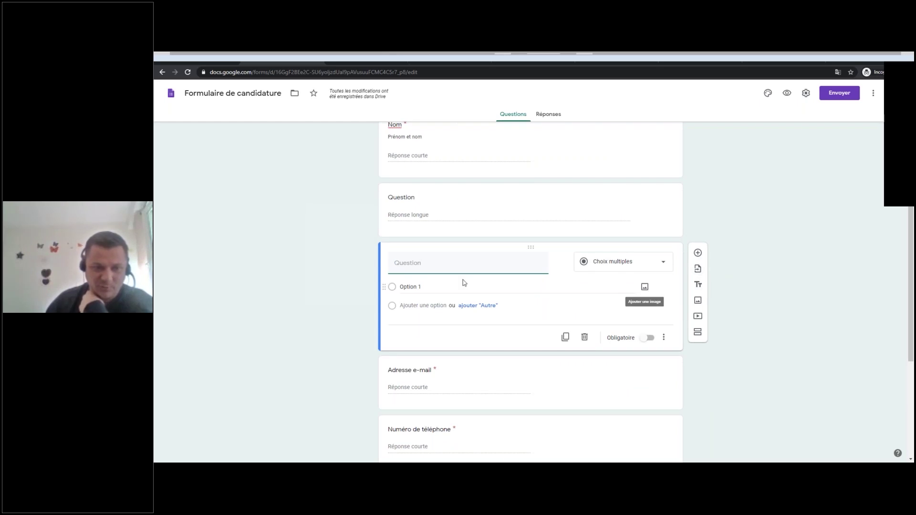
{"action": "scroll", "coordinate": [575, 300], "scroll_direction": "down", "scroll_amount": 1}
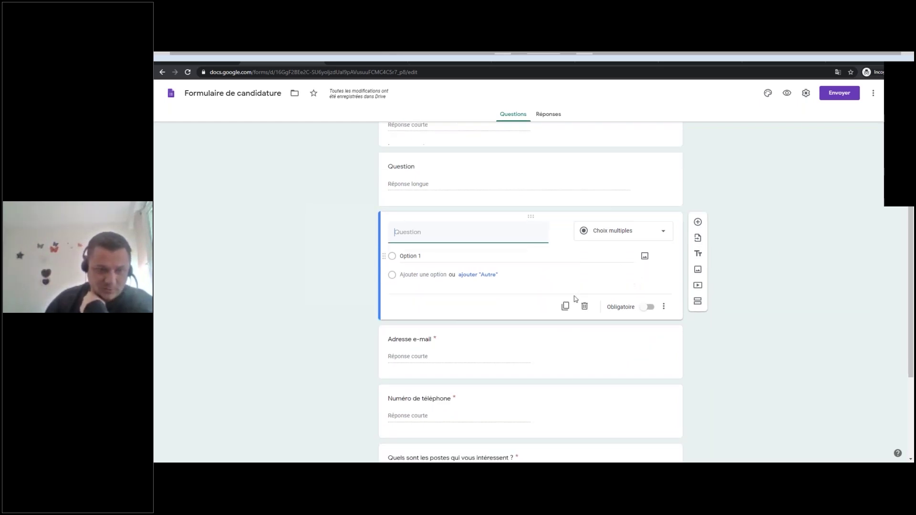
{"action": "scroll", "coordinate": [575, 299], "scroll_direction": "down", "scroll_amount": 2}
{"action": "scroll", "coordinate": [558, 275], "scroll_direction": "down", "scroll_amount": 2}
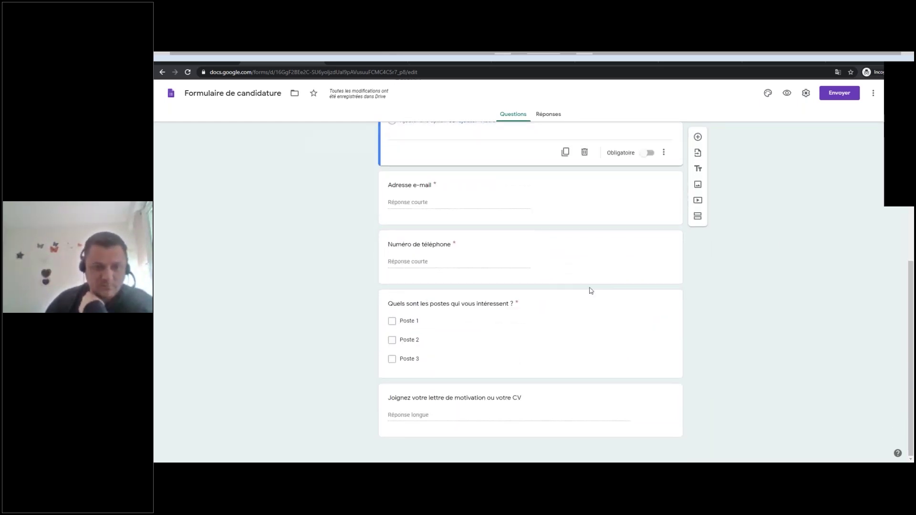
{"action": "scroll", "coordinate": [544, 274], "scroll_direction": "up", "scroll_amount": 8}
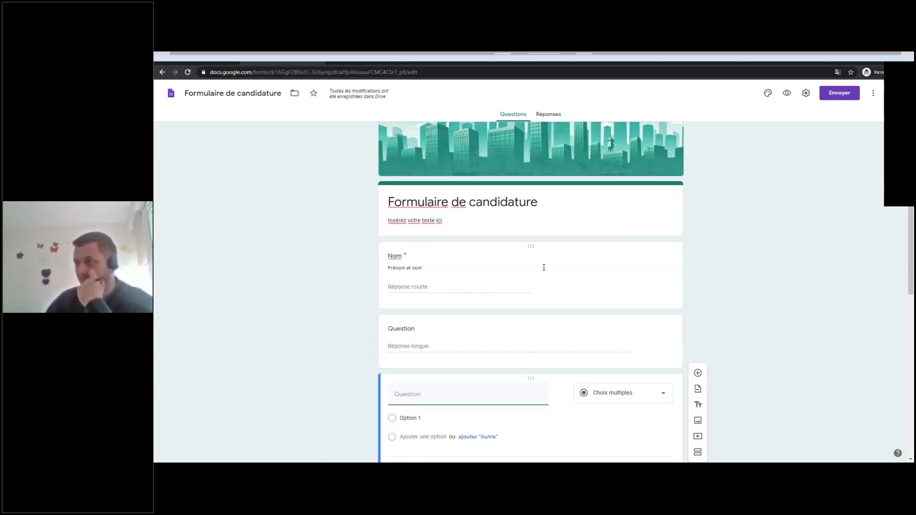
{"action": "scroll", "coordinate": [549, 243], "scroll_direction": "up", "scroll_amount": 1}
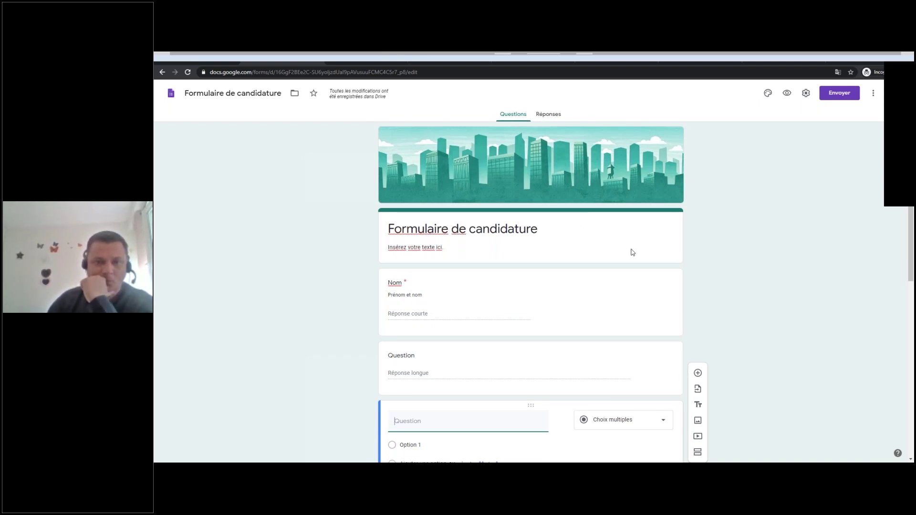
{"action": "left_click", "coordinate": [556, 120]}
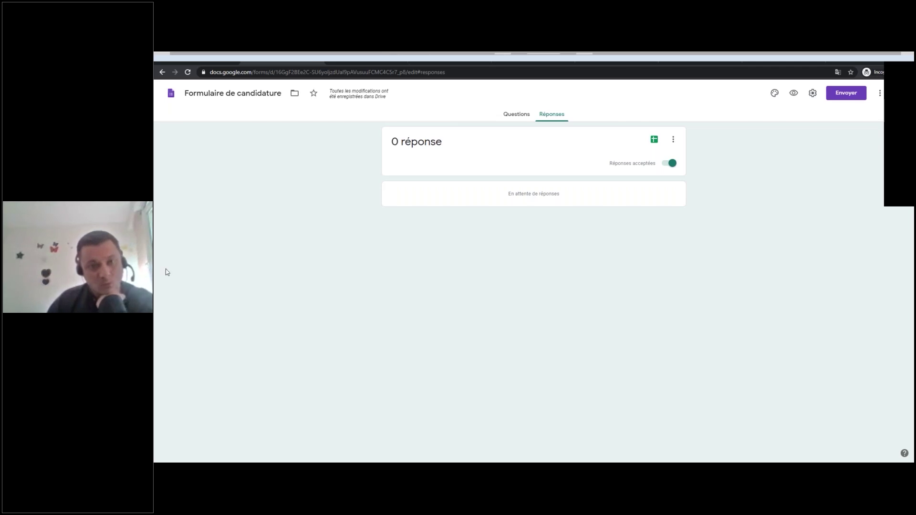
Look over the form's questions again, then switch back to the Gmail inbox.
{"action": "left_click", "coordinate": [508, 113]}
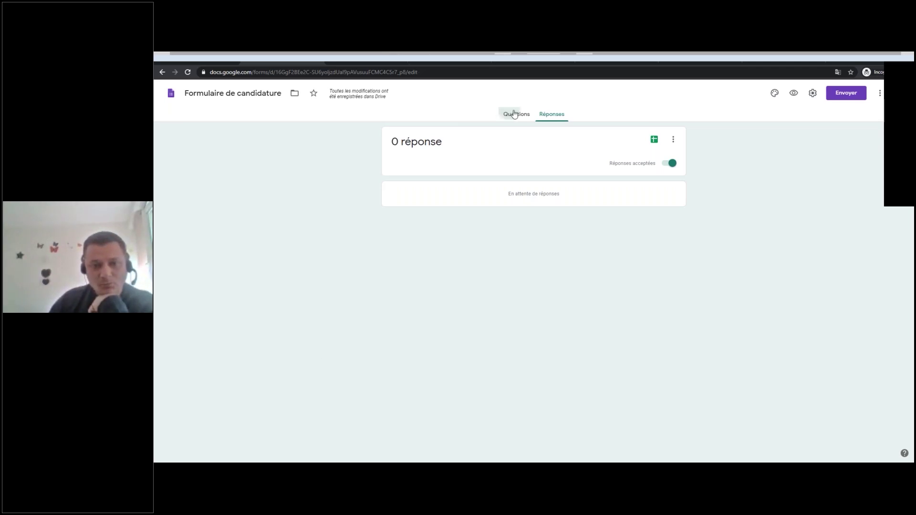
{"action": "scroll", "coordinate": [566, 292], "scroll_direction": "down", "scroll_amount": 5}
{"action": "scroll", "coordinate": [518, 308], "scroll_direction": "down", "scroll_amount": 2}
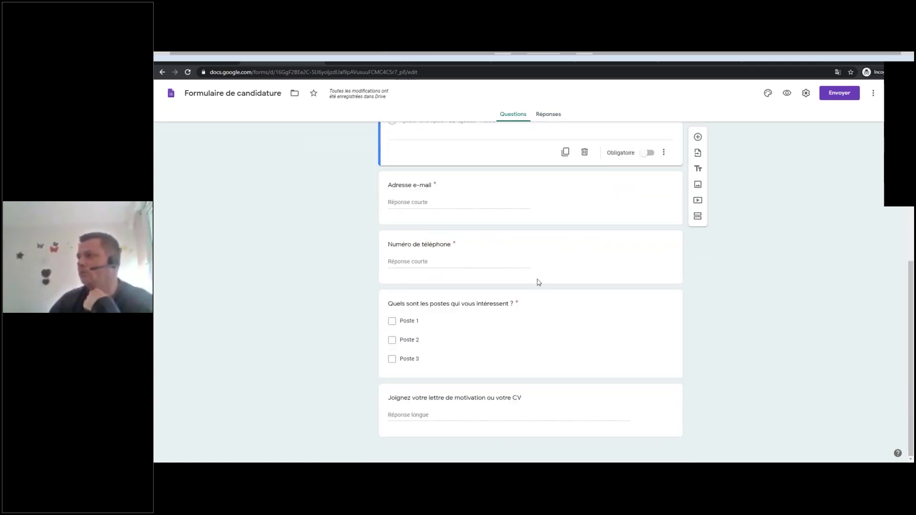
{"action": "scroll", "coordinate": [530, 282], "scroll_direction": "up", "scroll_amount": 5}
{"action": "scroll", "coordinate": [535, 256], "scroll_direction": "up", "scroll_amount": 2}
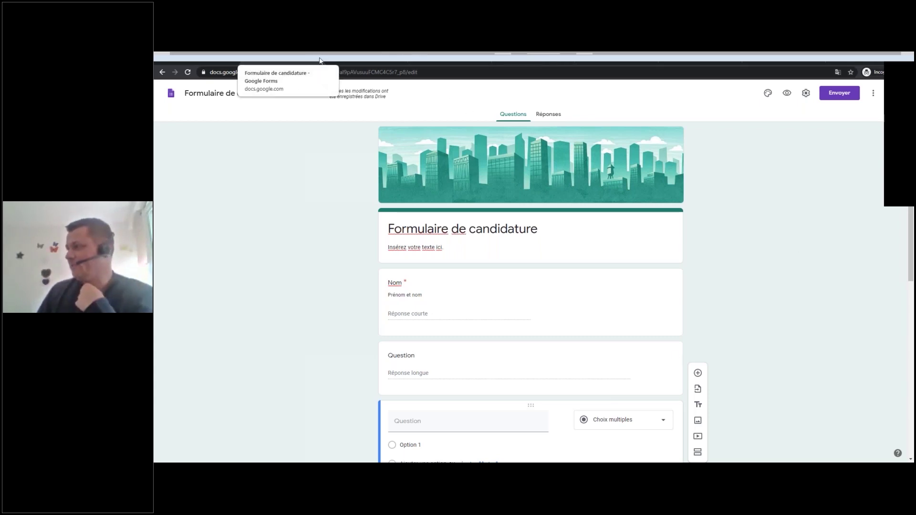
{"action": "left_click", "coordinate": [334, 61]}
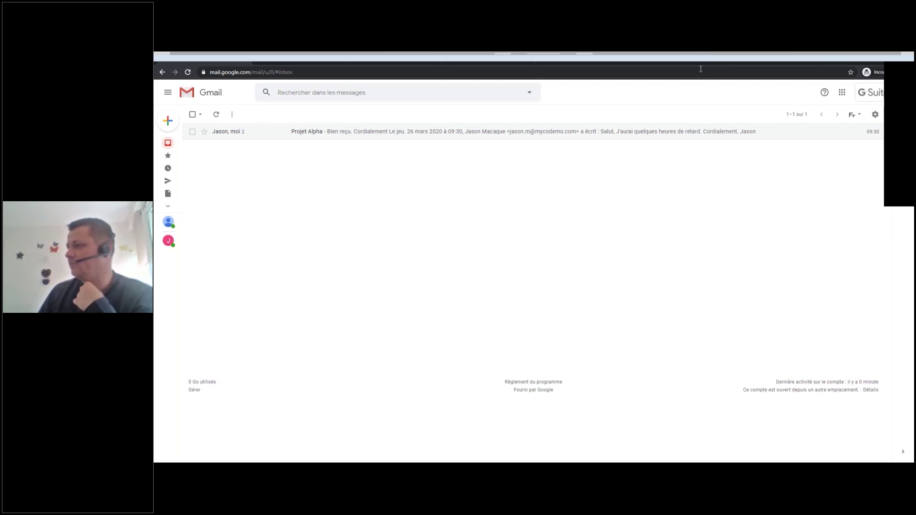
Open a Hangouts chat with the contact from Gmail's sidebar and send 'Test'.
{"action": "left_click", "coordinate": [401, 56]}
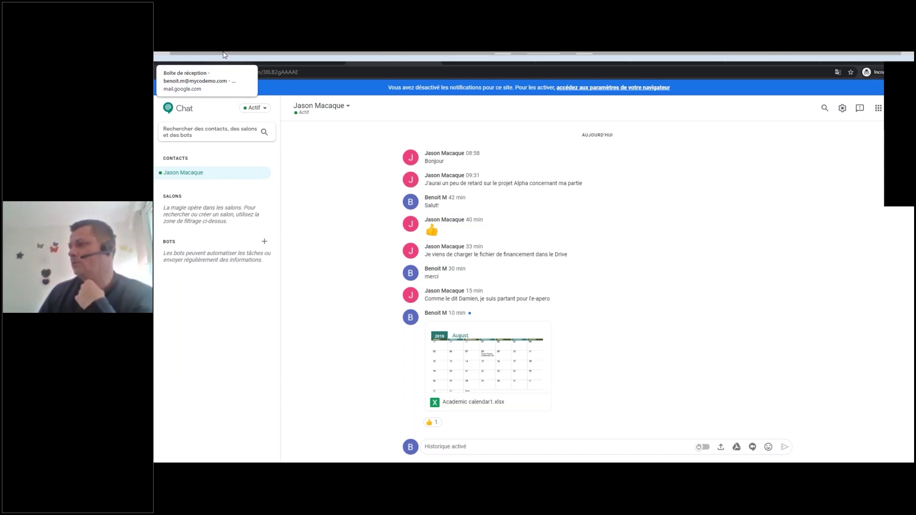
{"action": "left_click", "coordinate": [226, 54]}
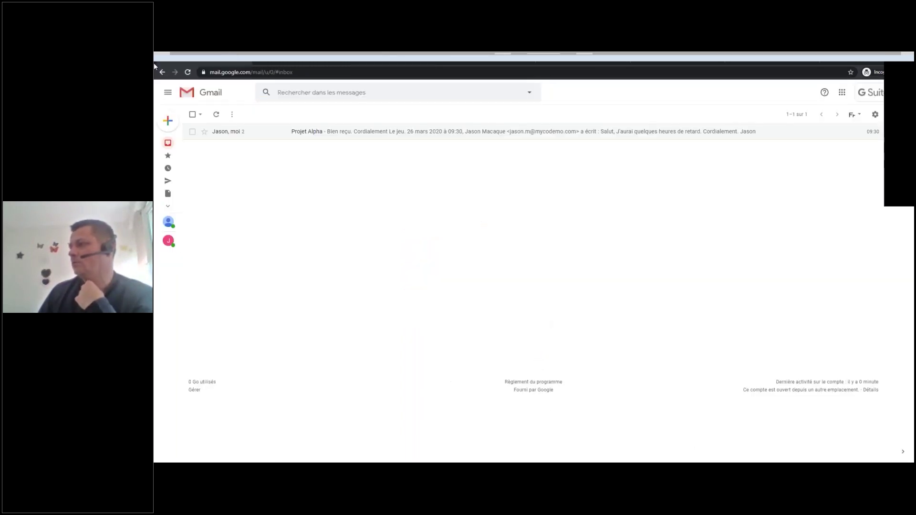
{"action": "left_click", "coordinate": [172, 240]}
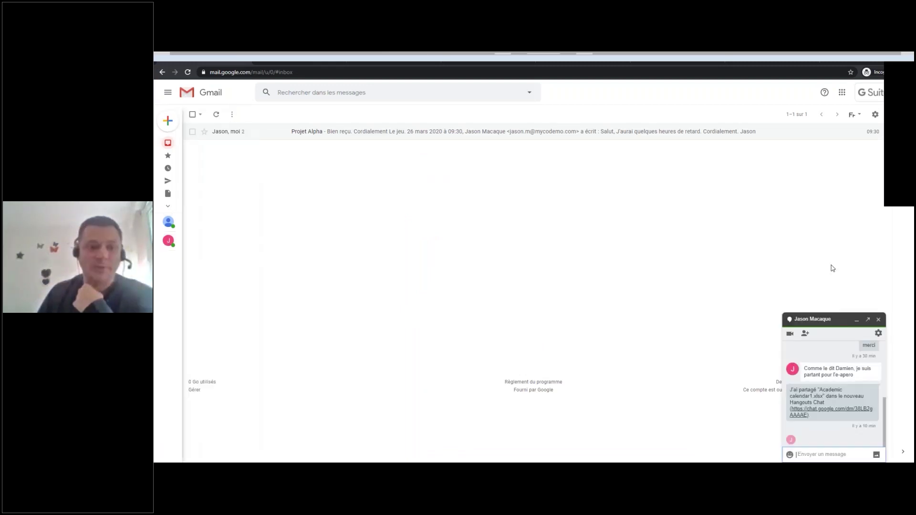
{"action": "scroll", "coordinate": [843, 404], "scroll_direction": "up", "scroll_amount": 8}
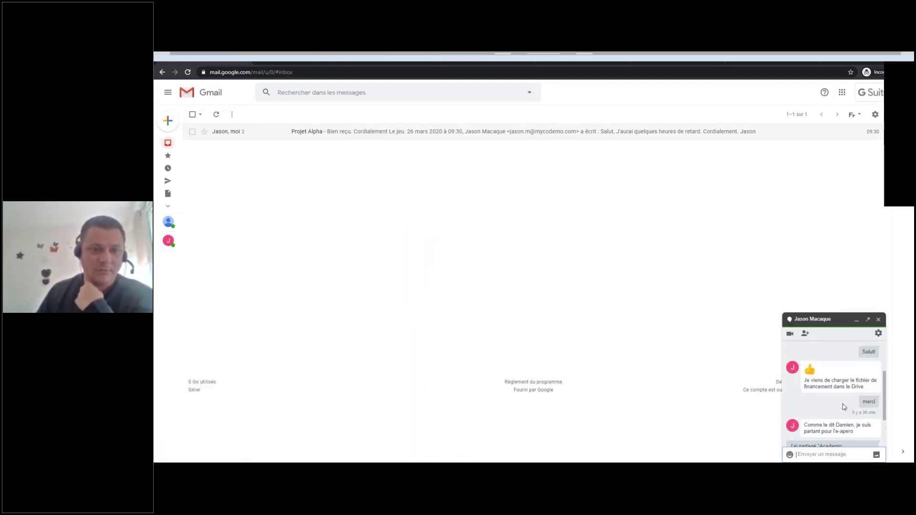
{"action": "scroll", "coordinate": [857, 390], "scroll_direction": "down", "scroll_amount": 8}
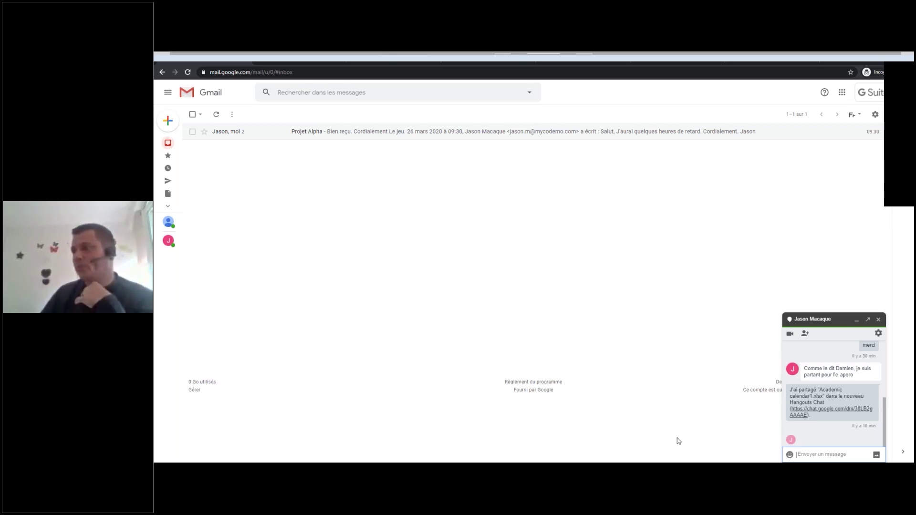
{"action": "type", "text": "Test"}
{"action": "key", "text": "Return"}
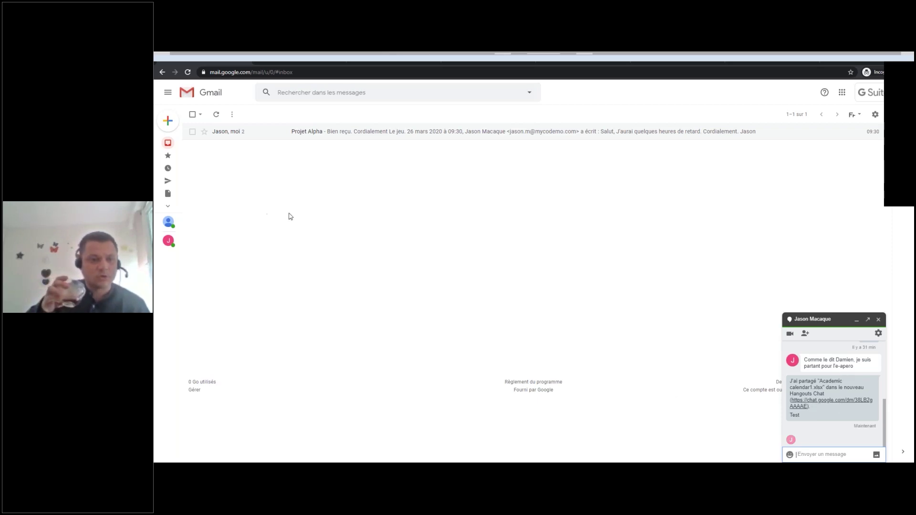
Start a new message and explore its ⋮ options, Envoyer dropdown and Insérer des photos dialog.
{"action": "mouse_move", "coordinate": [166, 134]}
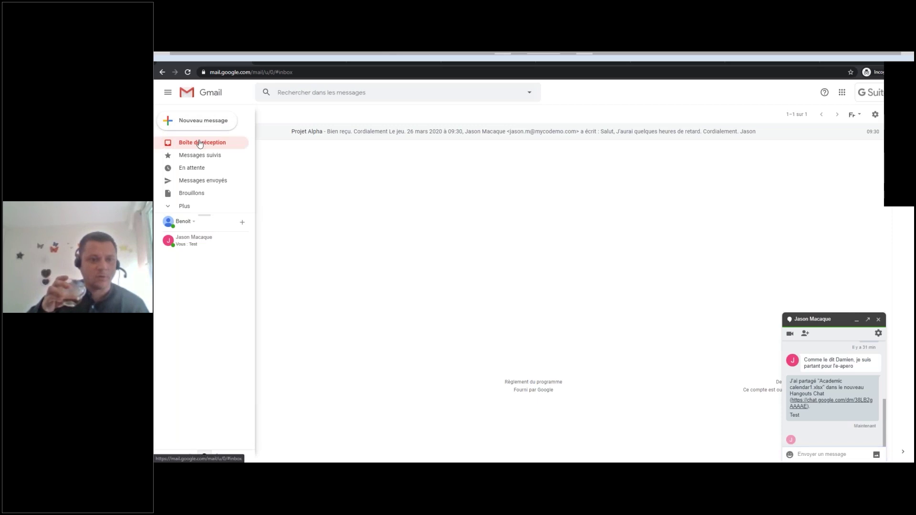
{"action": "left_click", "coordinate": [194, 130]}
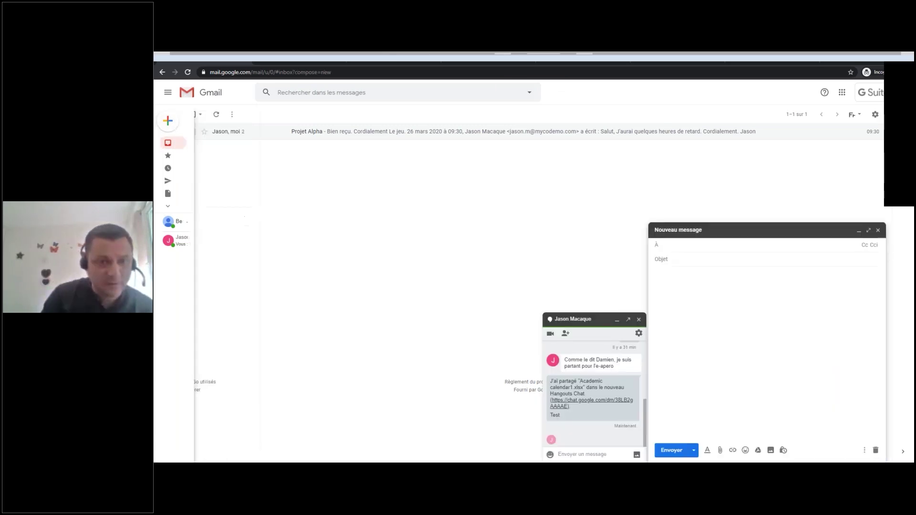
{"action": "left_click", "coordinate": [865, 450]}
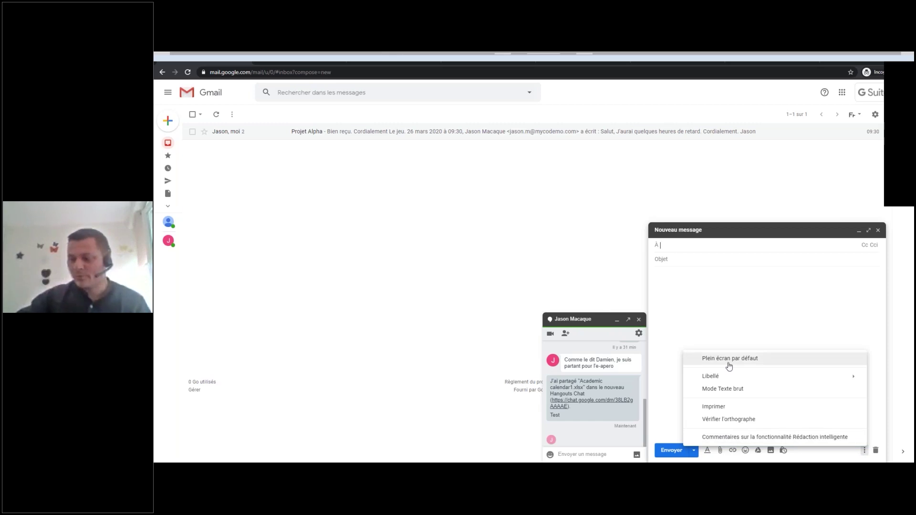
{"action": "left_click", "coordinate": [728, 420]}
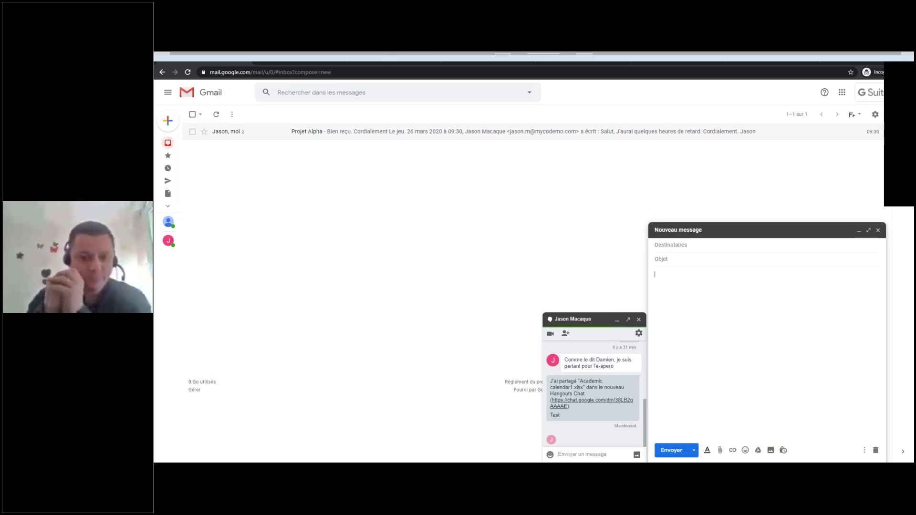
{"action": "left_click", "coordinate": [695, 451]}
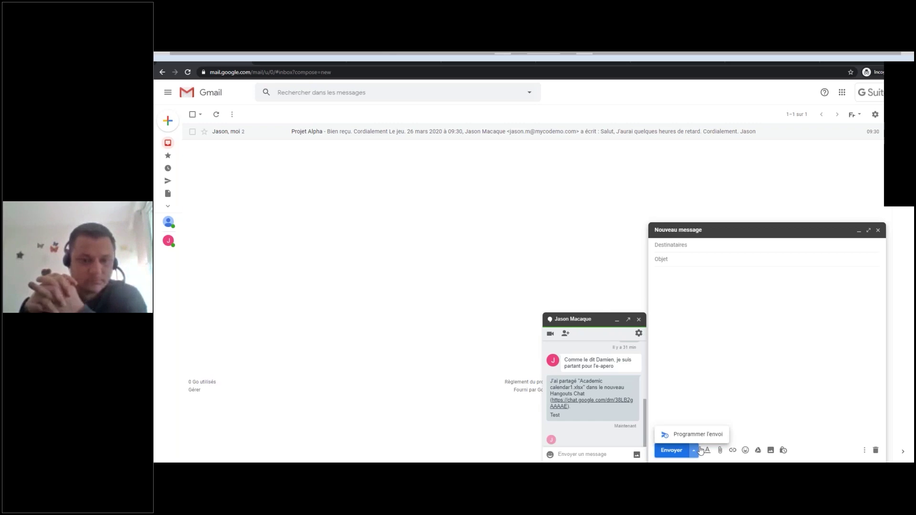
{"action": "left_click", "coordinate": [694, 451]}
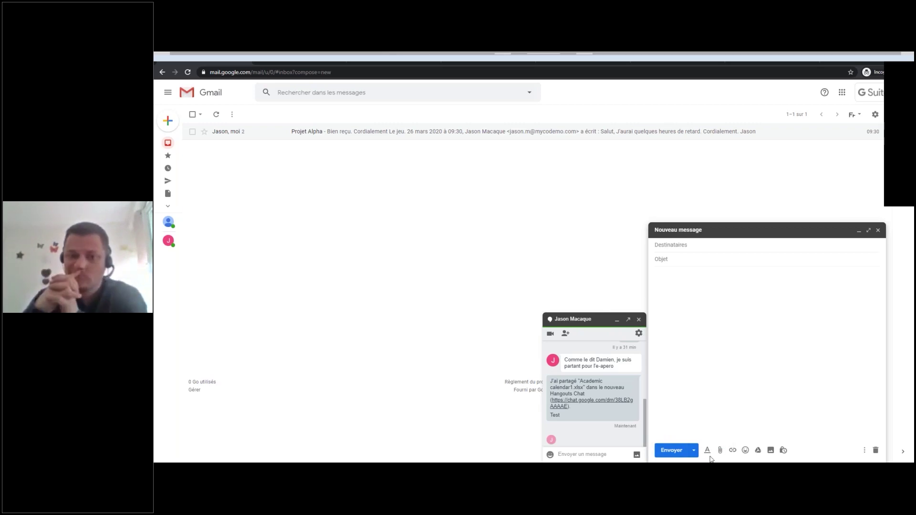
{"action": "left_click", "coordinate": [771, 450]}
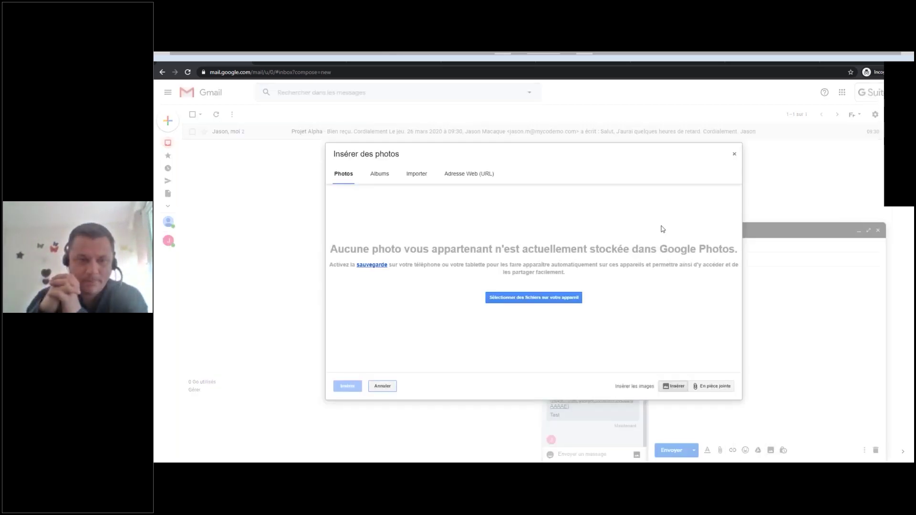
{"action": "left_click", "coordinate": [735, 154]}
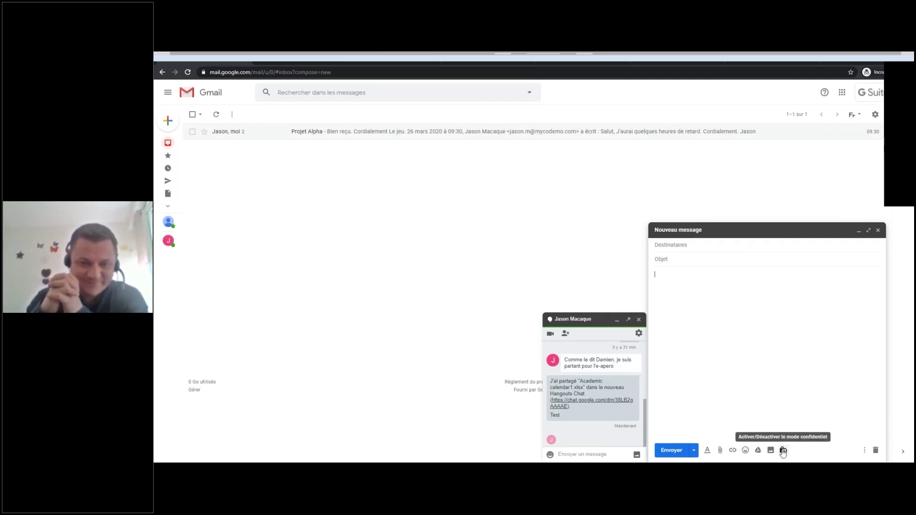
Close the Hangouts chat, add a Cci line, and expand the draft to full screen.
{"action": "left_click", "coordinate": [639, 319]}
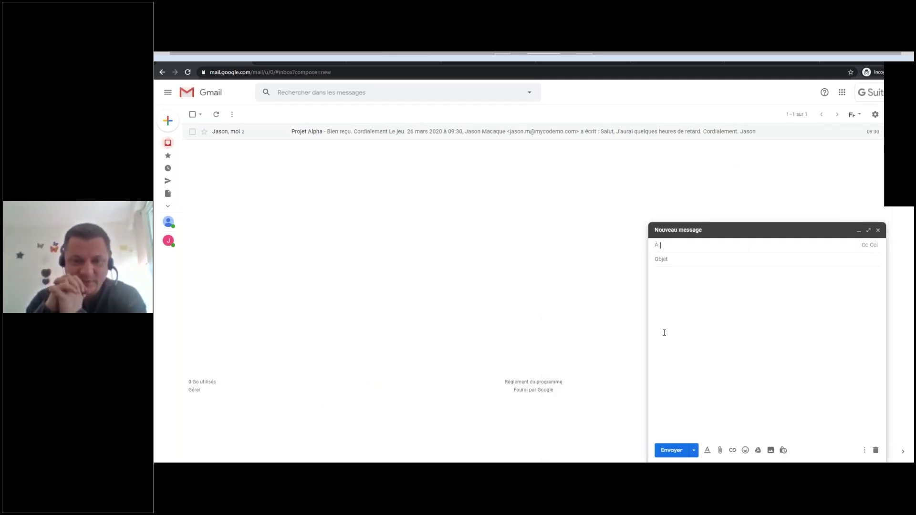
{"action": "left_click", "coordinate": [864, 450]}
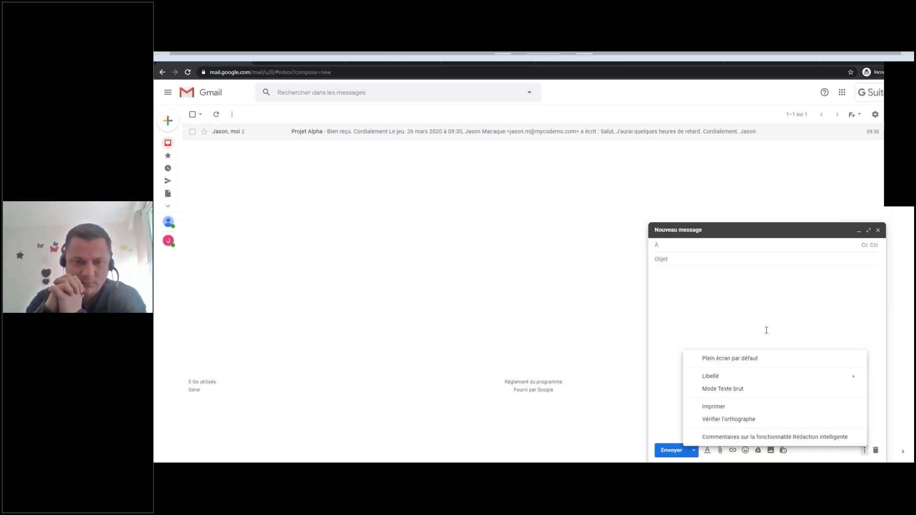
{"action": "left_click", "coordinate": [695, 294]}
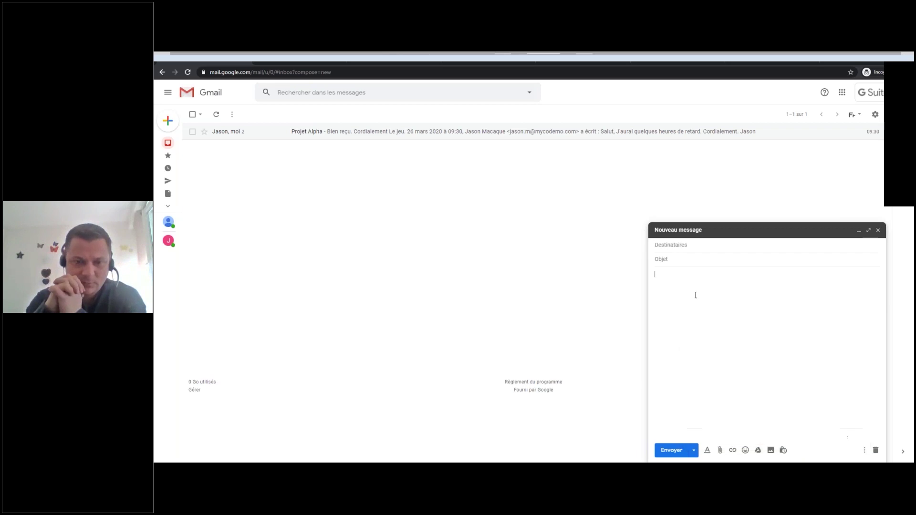
{"action": "left_click", "coordinate": [702, 246]}
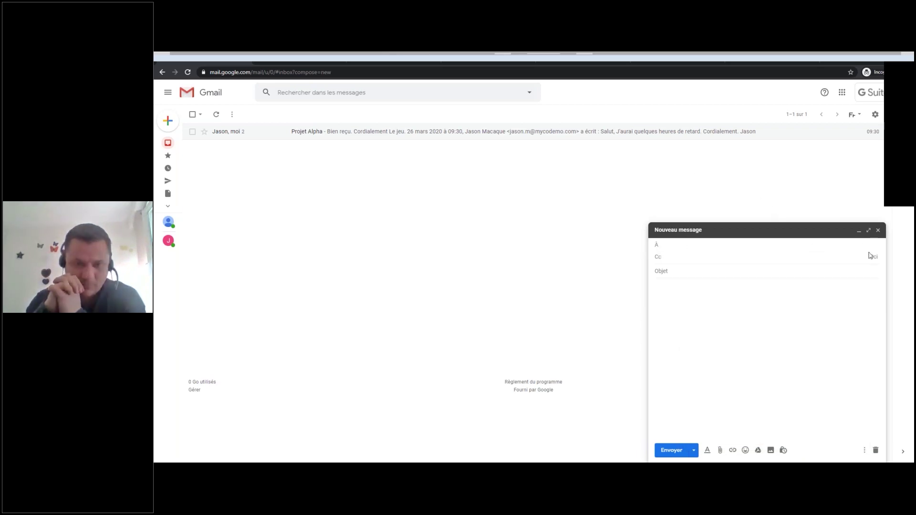
{"action": "left_click", "coordinate": [872, 257]}
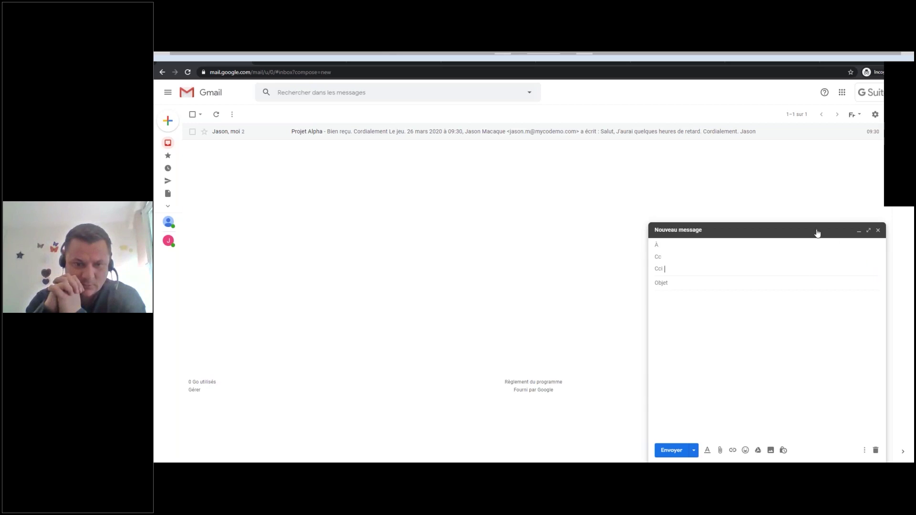
{"action": "left_click", "coordinate": [869, 231]}
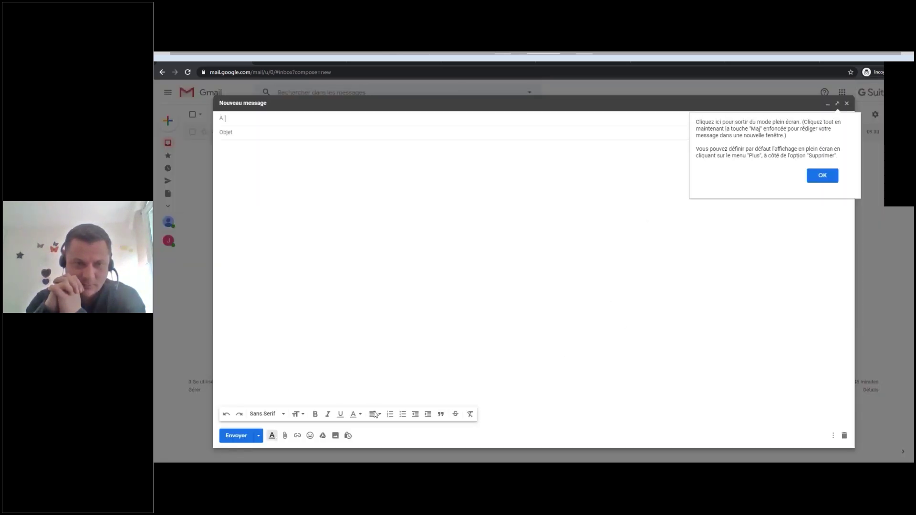
Dismiss the full-screen tip, check the empty À contact picker, and discard the blank message.
{"action": "left_click", "coordinate": [772, 247]}
{"action": "left_click", "coordinate": [823, 175]}
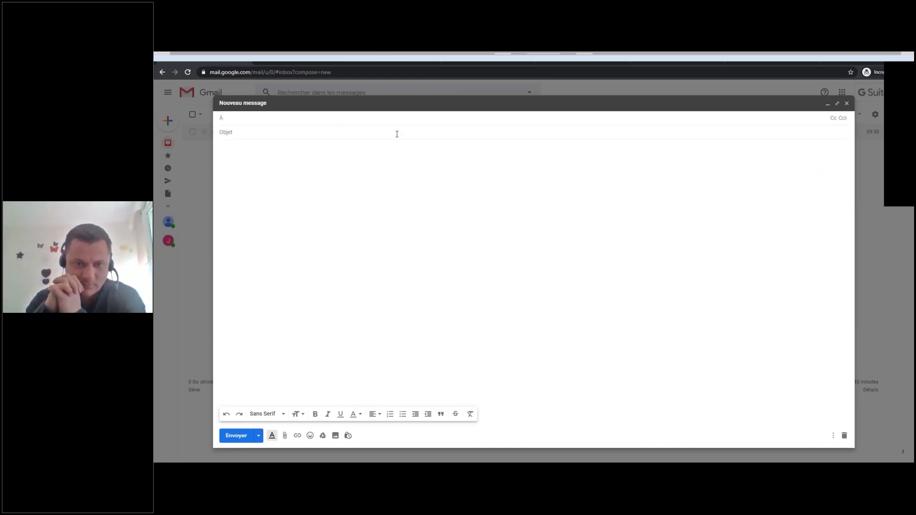
{"action": "left_click", "coordinate": [222, 118]}
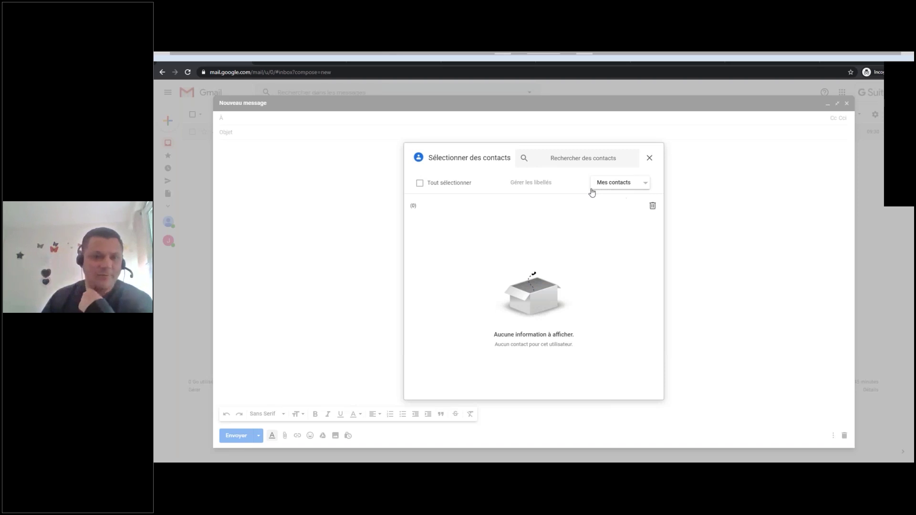
{"action": "left_click", "coordinate": [650, 162]}
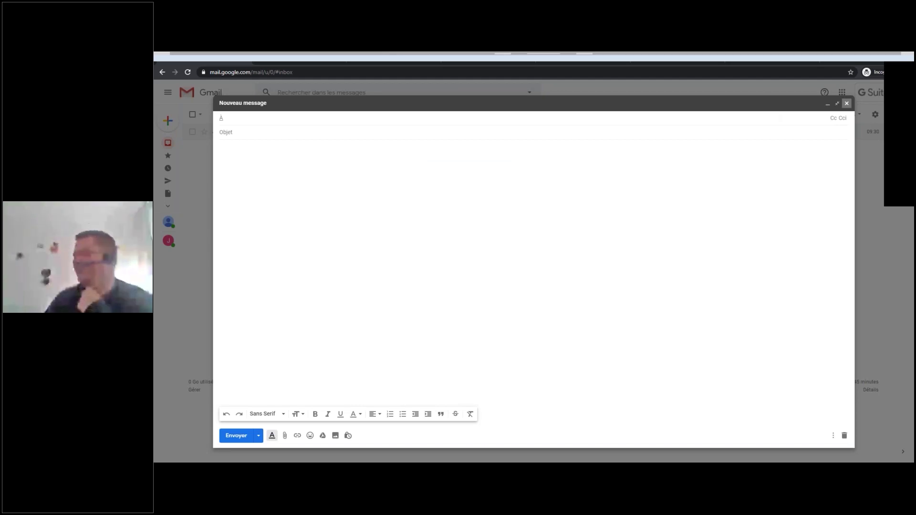
{"action": "key", "text": "Escape"}
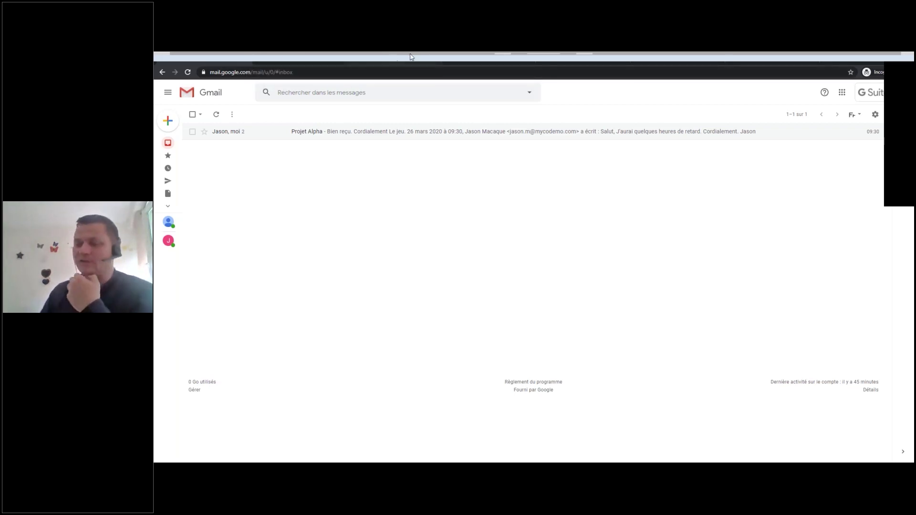
Visit the Google+ Discover and empty Google Contacts tabs, then go forward to the Gmail inbox.
{"action": "left_click", "coordinate": [754, 55]}
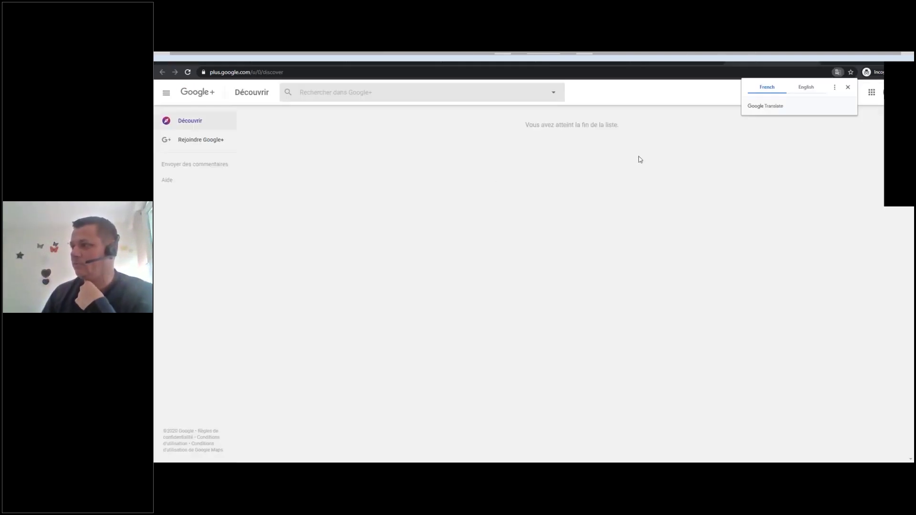
{"action": "left_click", "coordinate": [772, 55]}
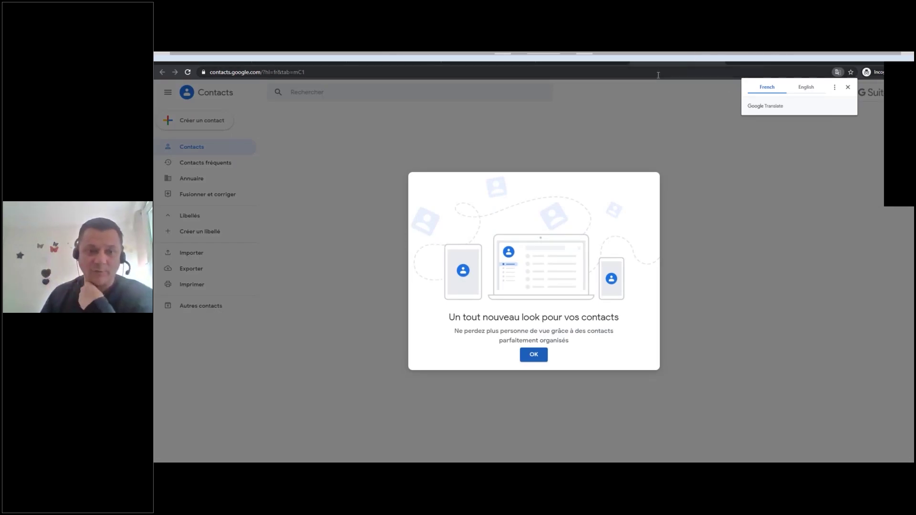
{"action": "left_click", "coordinate": [534, 359]}
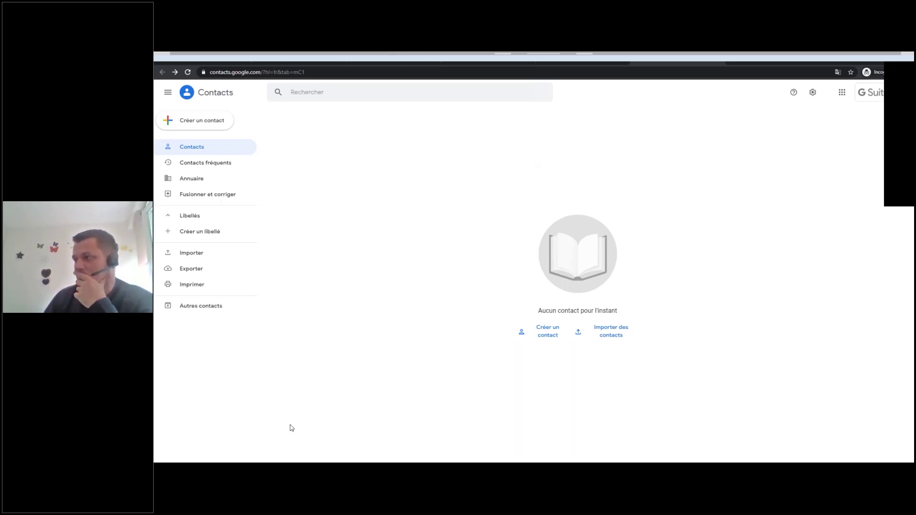
{"action": "left_click", "coordinate": [175, 72]}
Open the Google apps list and scroll through it.
{"action": "left_click", "coordinate": [842, 92]}
{"action": "scroll", "coordinate": [831, 189], "scroll_direction": "down", "scroll_amount": 5}
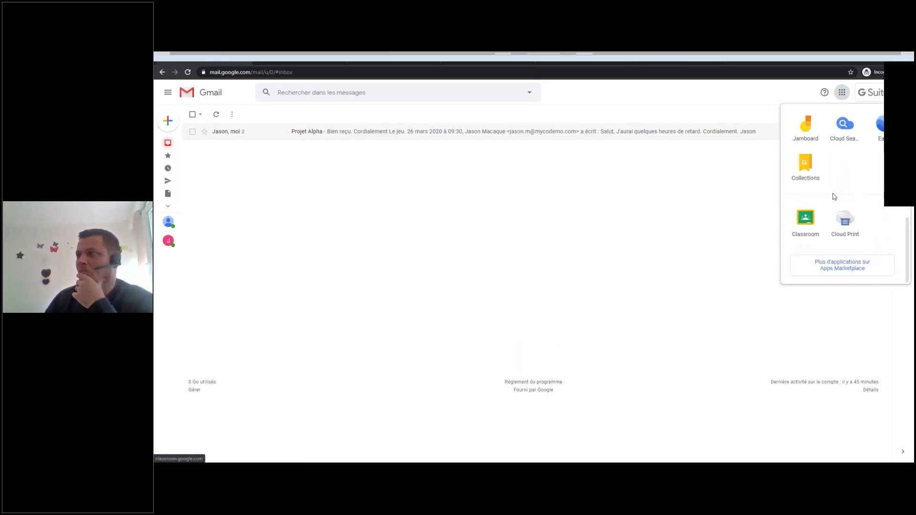
{"action": "scroll", "coordinate": [835, 191], "scroll_direction": "up", "scroll_amount": 4}
{"action": "scroll", "coordinate": [839, 179], "scroll_direction": "up", "scroll_amount": 2}
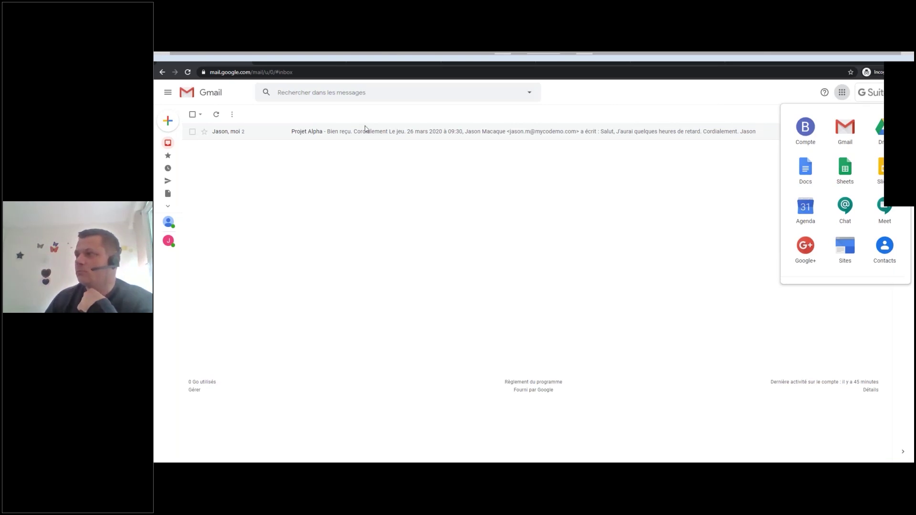
Cycle through the Chat, Meet and Contacts tabs, closing Meet, and return to Gmail.
{"action": "left_click", "coordinate": [358, 57]}
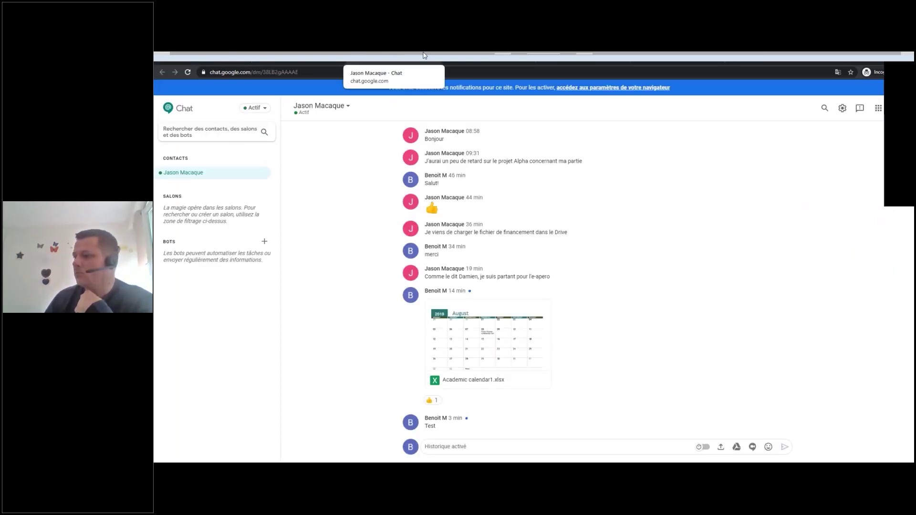
{"action": "left_click", "coordinate": [281, 55]}
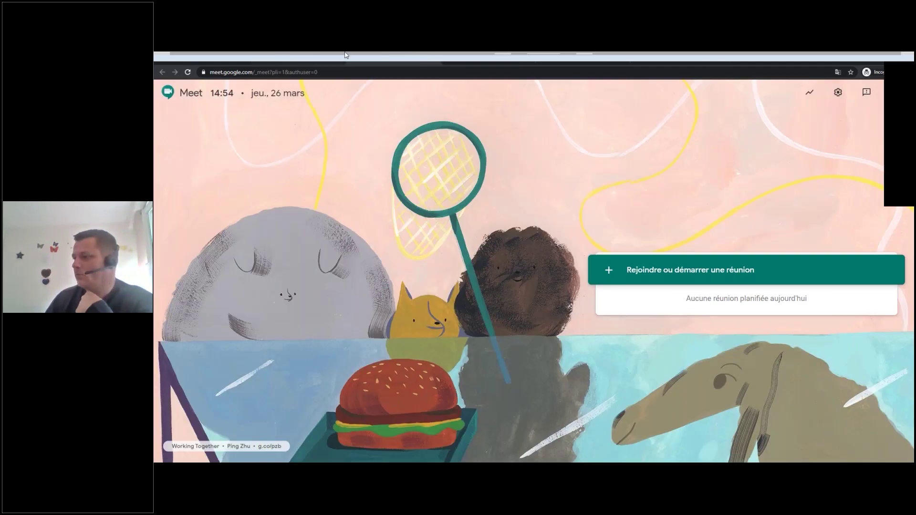
{"action": "middle_click", "coordinate": [359, 55]}
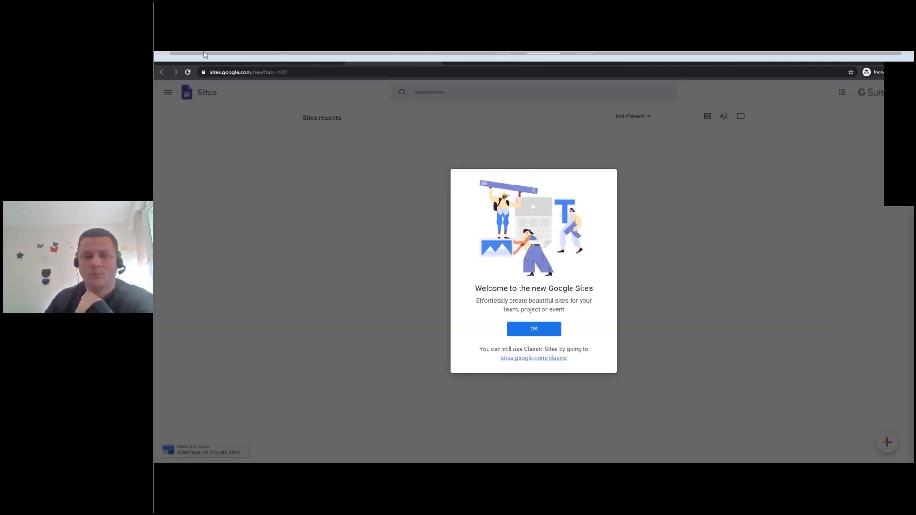
{"action": "left_click", "coordinate": [288, 55]}
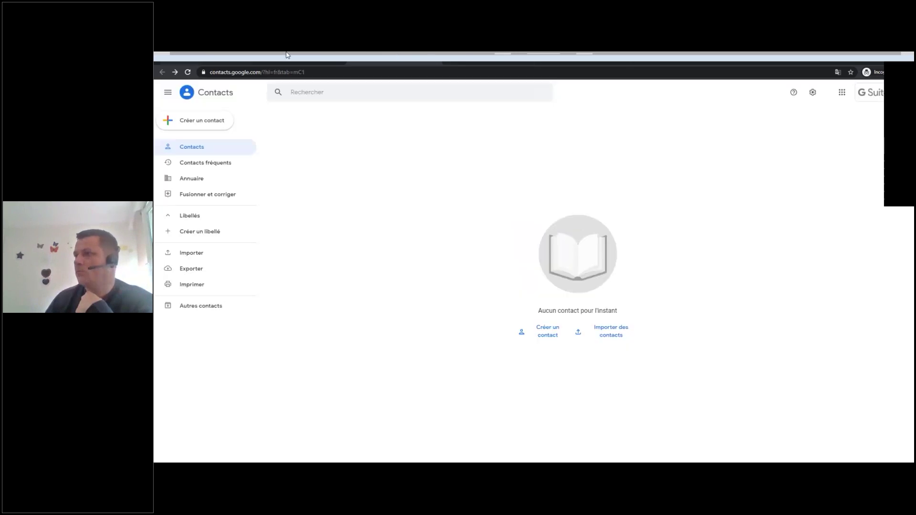
{"action": "left_click", "coordinate": [172, 56]}
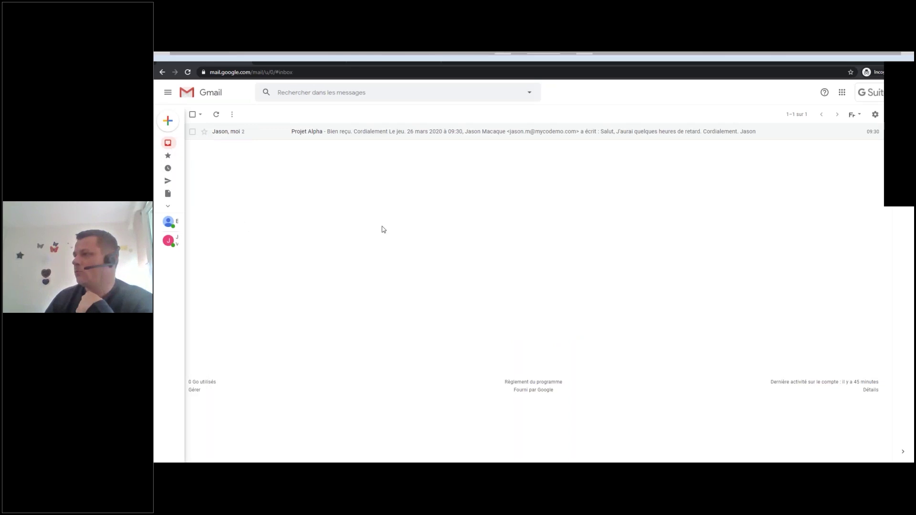
Glance at the shared Drive folder, then reopen the Hangouts chat with the contact.
{"action": "mouse_move", "coordinate": [184, 128]}
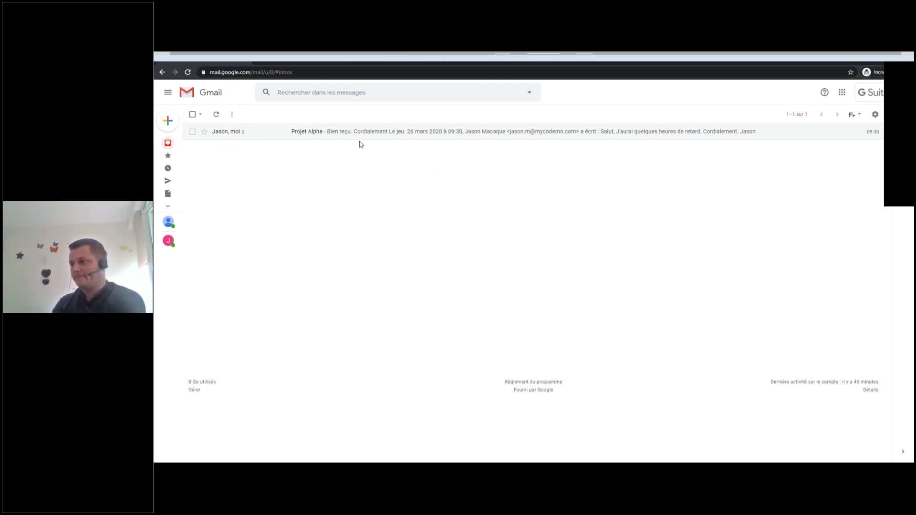
{"action": "left_click", "coordinate": [336, 55]}
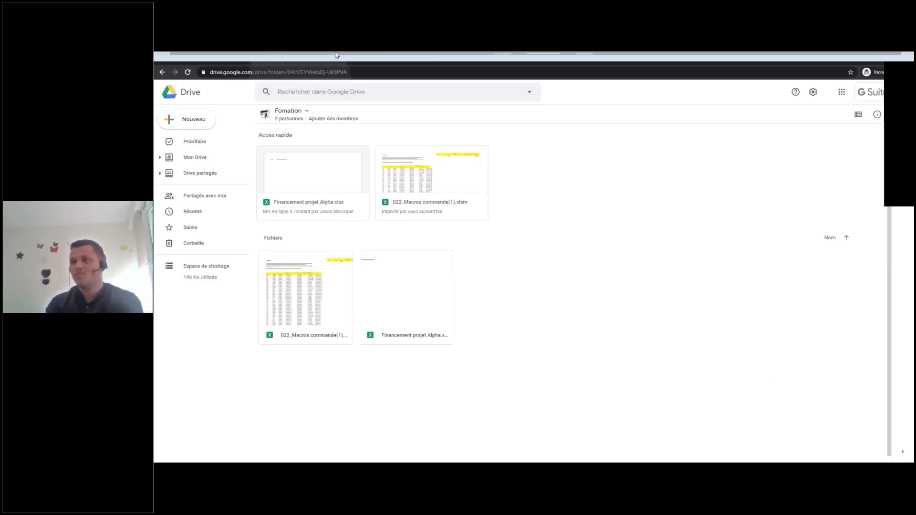
{"action": "left_click", "coordinate": [314, 56]}
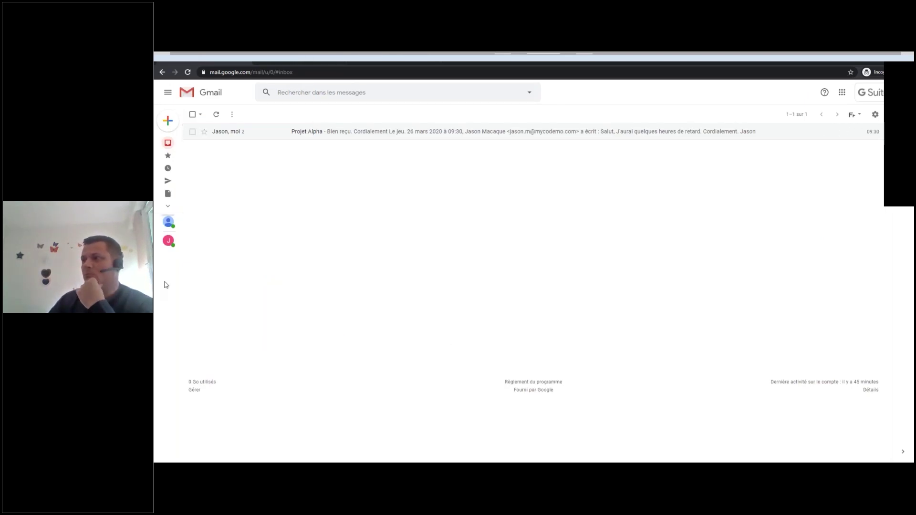
{"action": "left_click", "coordinate": [163, 242]}
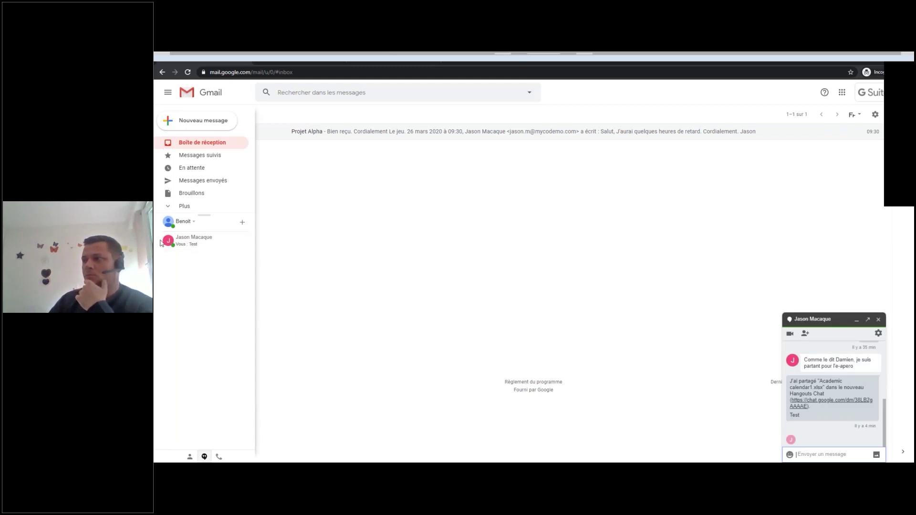
{"action": "mouse_move", "coordinate": [196, 245]}
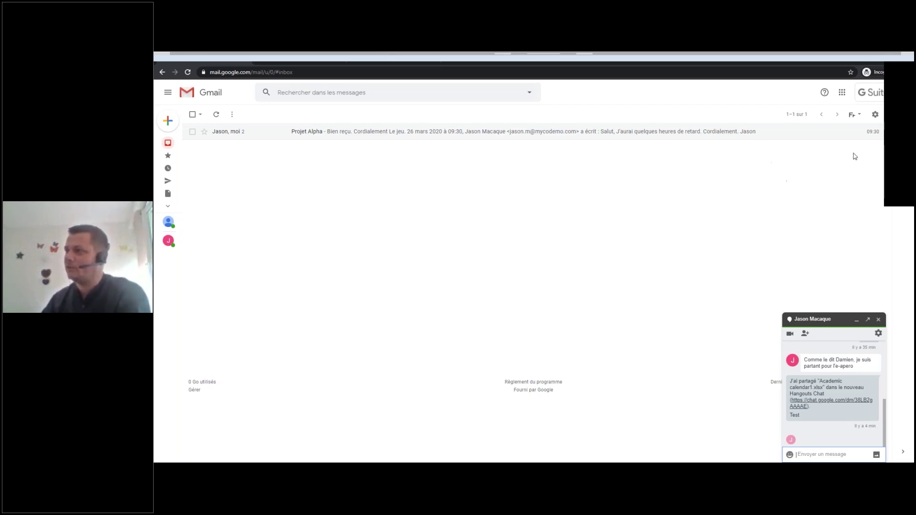
{"action": "left_click", "coordinate": [840, 97]}
{"action": "scroll", "coordinate": [811, 201], "scroll_direction": "down", "scroll_amount": 2}
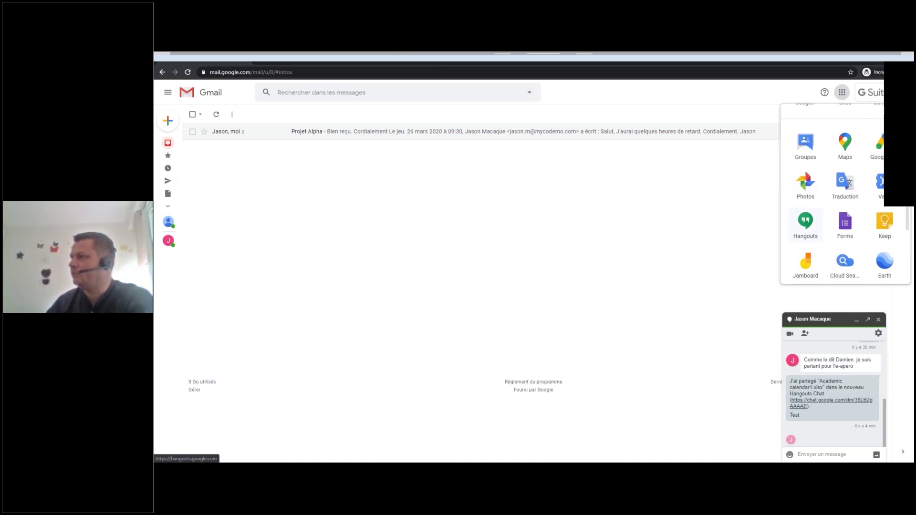
{"action": "scroll", "coordinate": [806, 225], "scroll_direction": "down", "scroll_amount": 2}
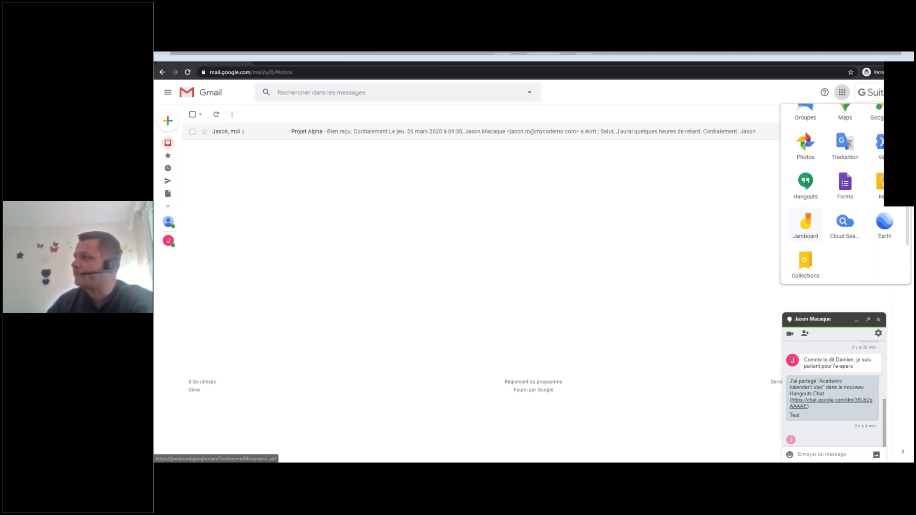
{"action": "scroll", "coordinate": [853, 181], "scroll_direction": "down", "scroll_amount": 2}
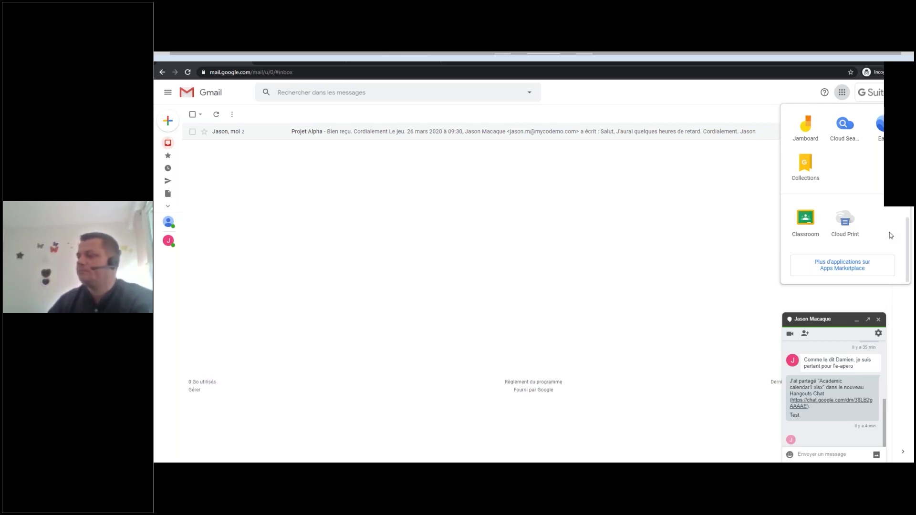
{"action": "scroll", "coordinate": [845, 189], "scroll_direction": "up", "scroll_amount": 5}
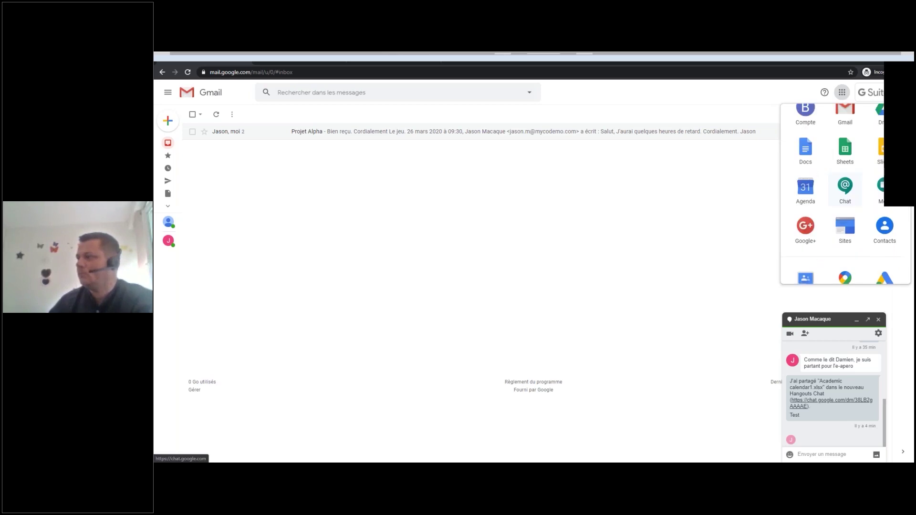
{"action": "scroll", "coordinate": [815, 137], "scroll_direction": "up", "scroll_amount": 1}
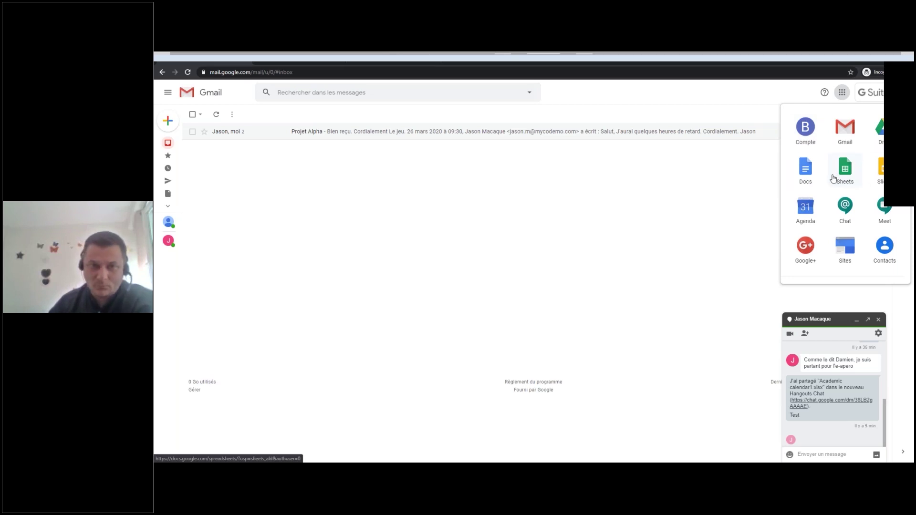
{"action": "scroll", "coordinate": [852, 206], "scroll_direction": "down", "scroll_amount": 2}
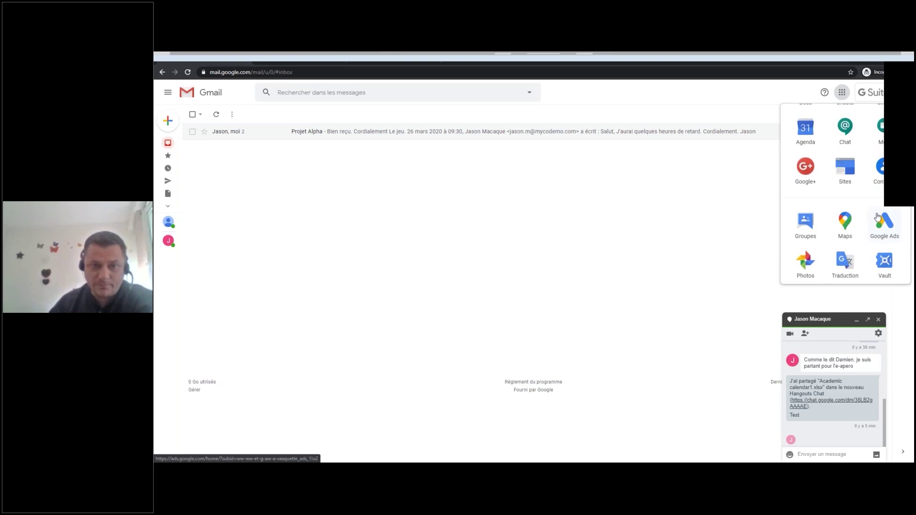
{"action": "scroll", "coordinate": [878, 214], "scroll_direction": "up", "scroll_amount": 2}
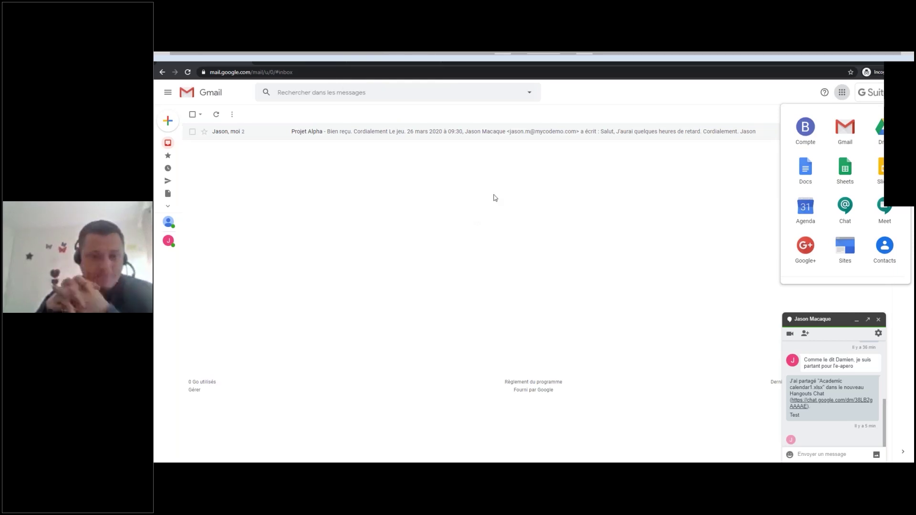
{"action": "left_click", "coordinate": [281, 187]}
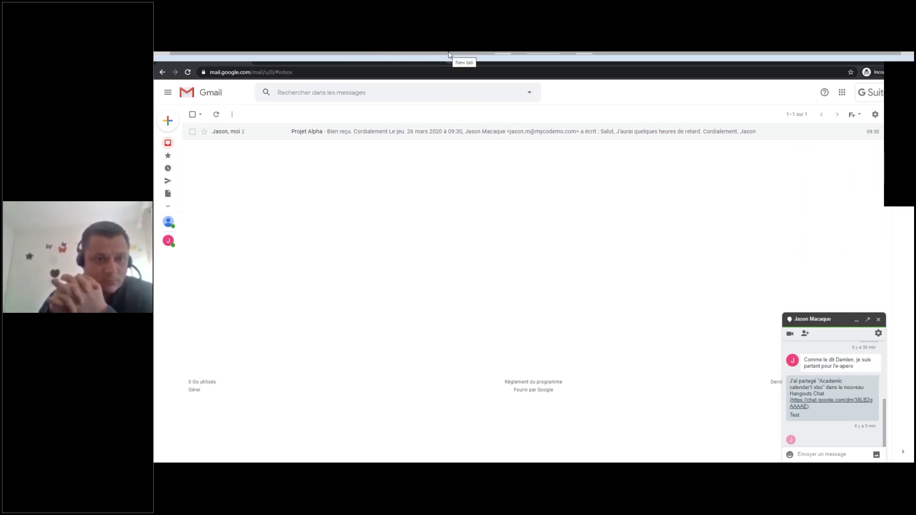
{"action": "left_click", "coordinate": [373, 55]}
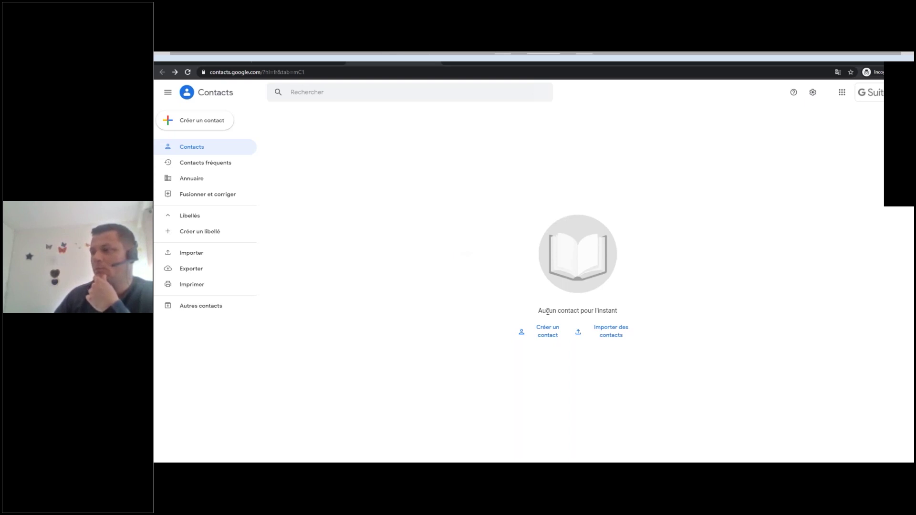
{"action": "left_click", "coordinate": [615, 334]}
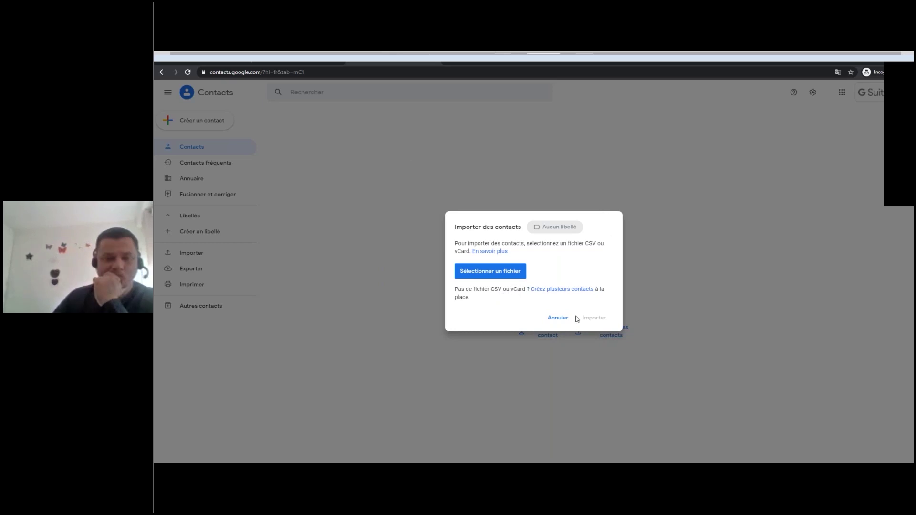
{"action": "left_click", "coordinate": [558, 319]}
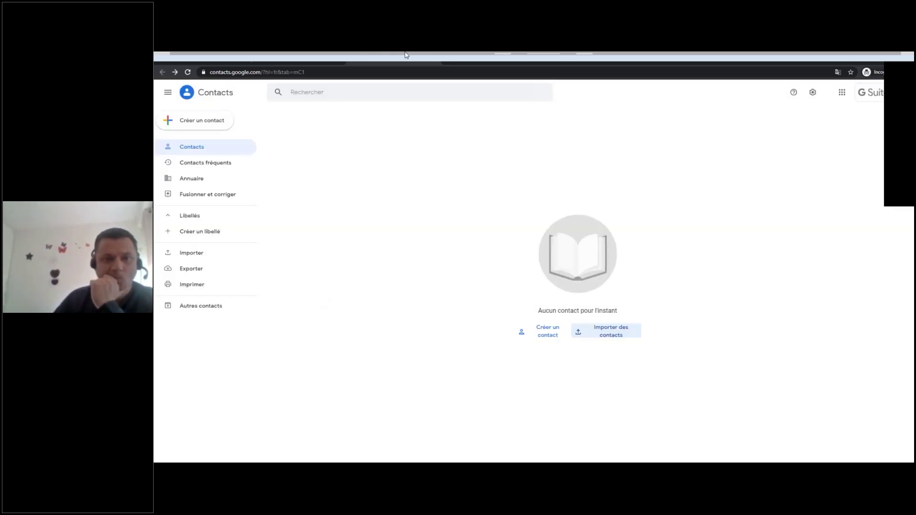
{"action": "left_click", "coordinate": [185, 54]}
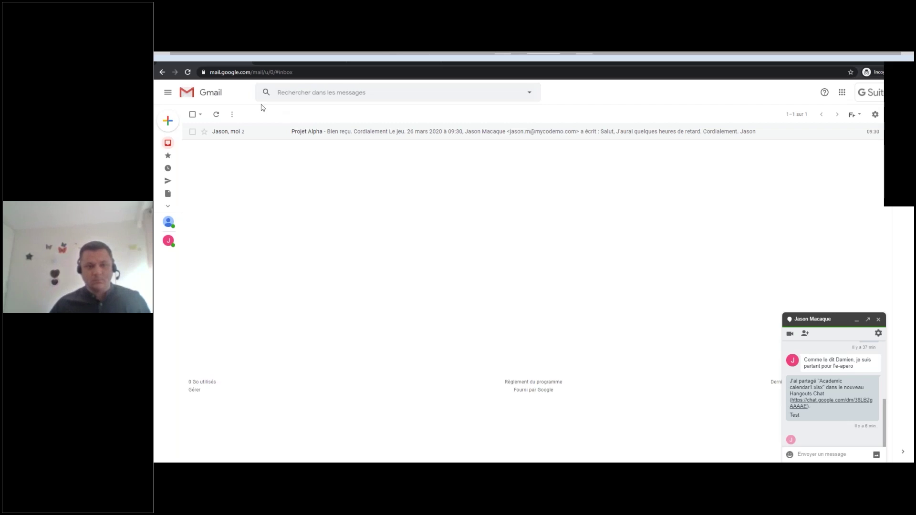
{"action": "mouse_move", "coordinate": [162, 147]}
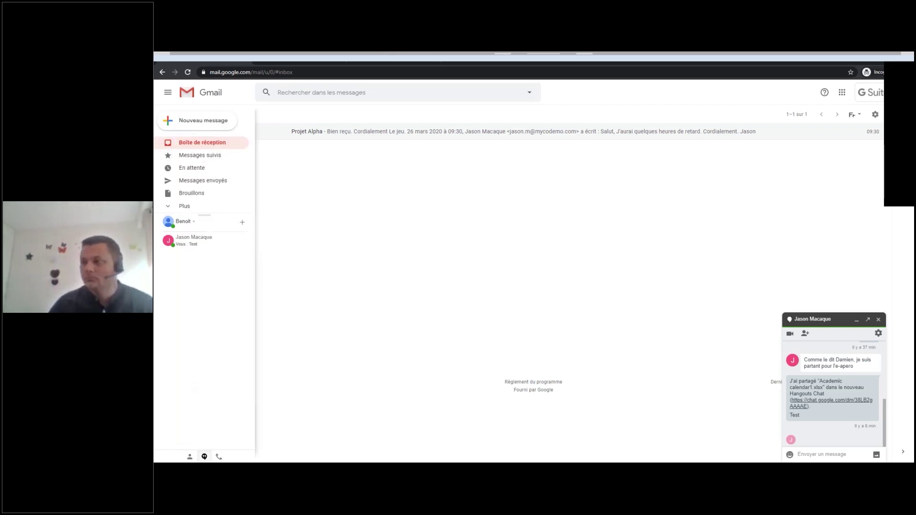